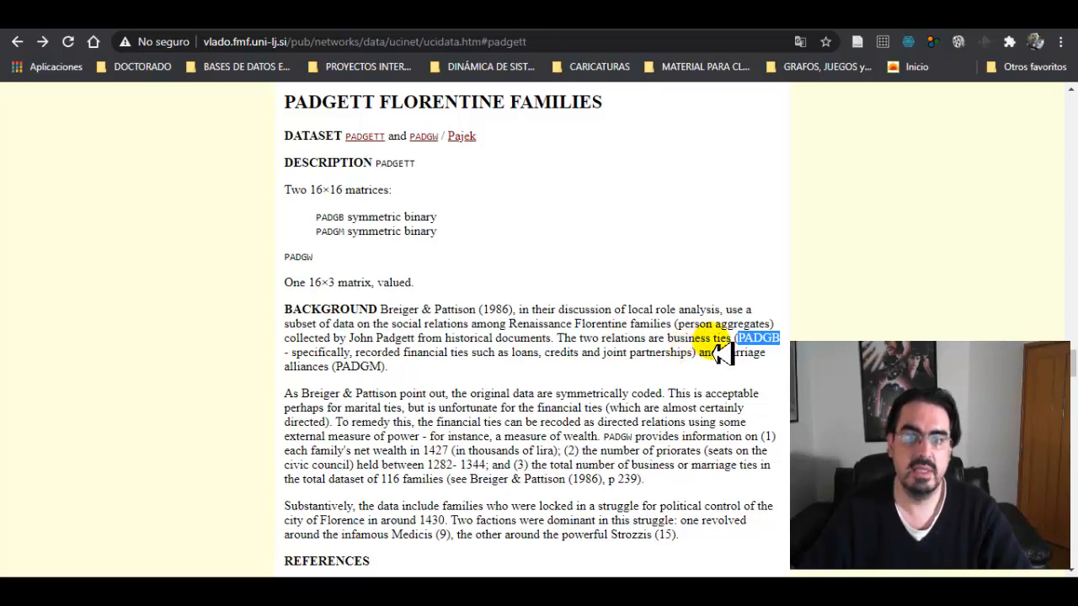
Highlight the PADGM marriage alliances matrix name in the background text of the Padgett Florentine Families page.
left_click(383, 373)
left_click_drag(384, 369, 359, 369)
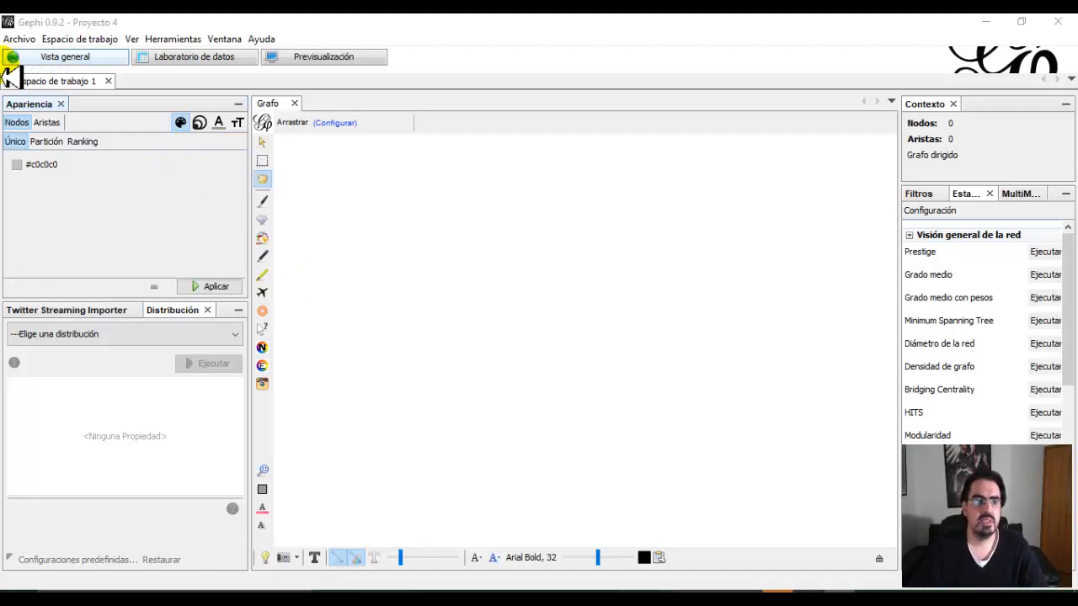
In Gephi, open the file padgett_agent_agent [business or money lending ties].xlsx from the GRAPH DATA SETS folder.
left_click(20, 39)
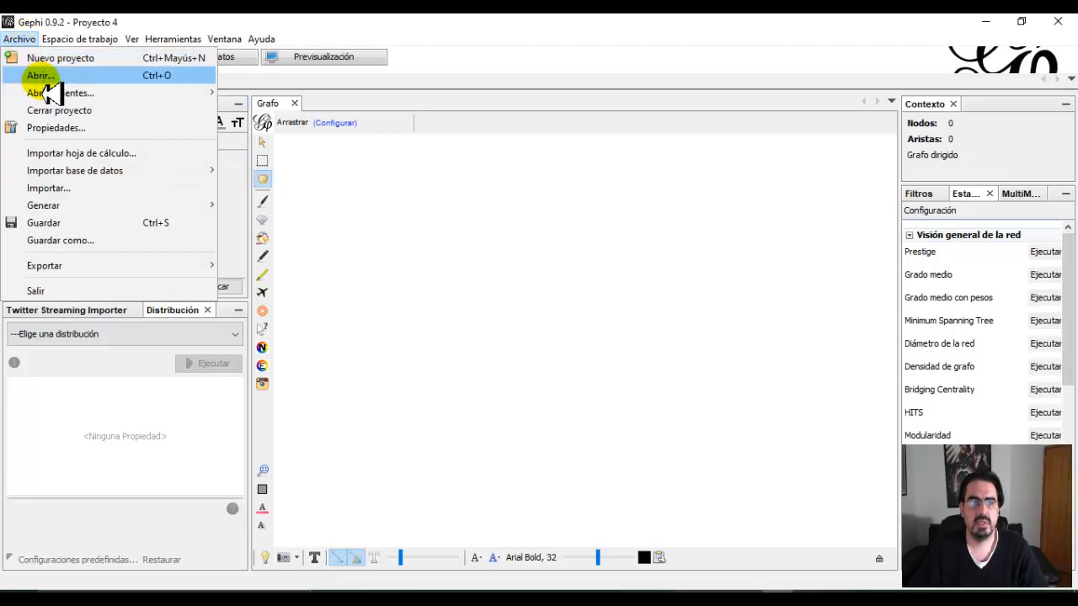
left_click(39, 78)
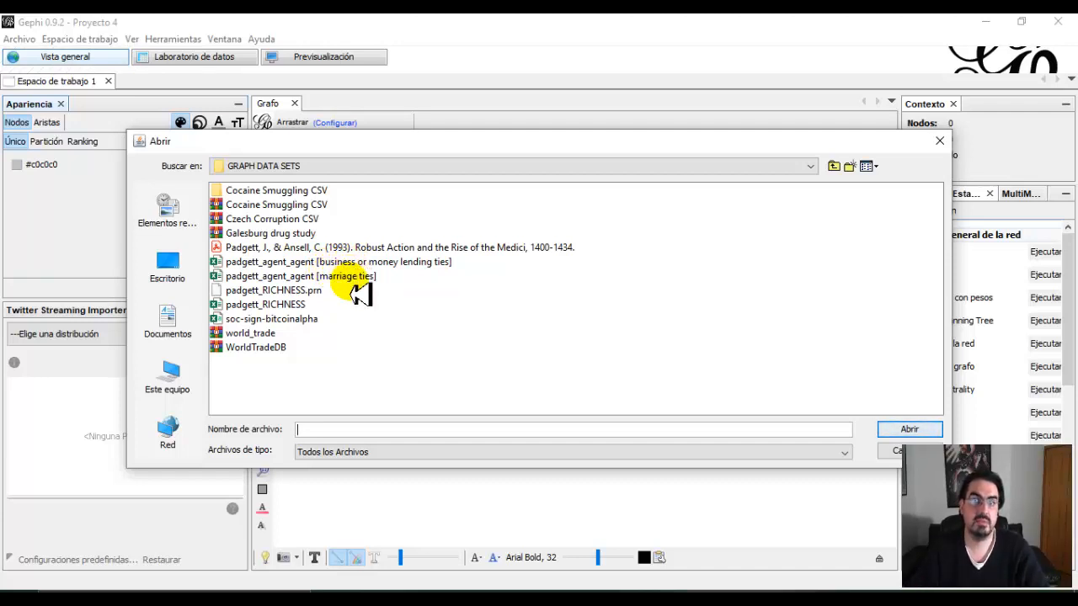
left_click(306, 264)
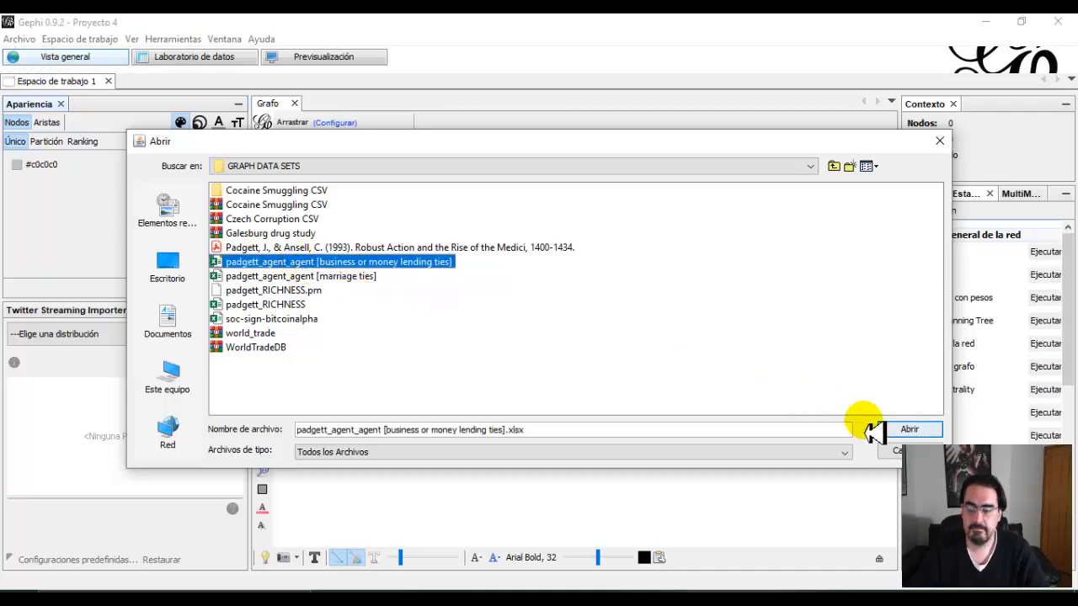
left_click(908, 429)
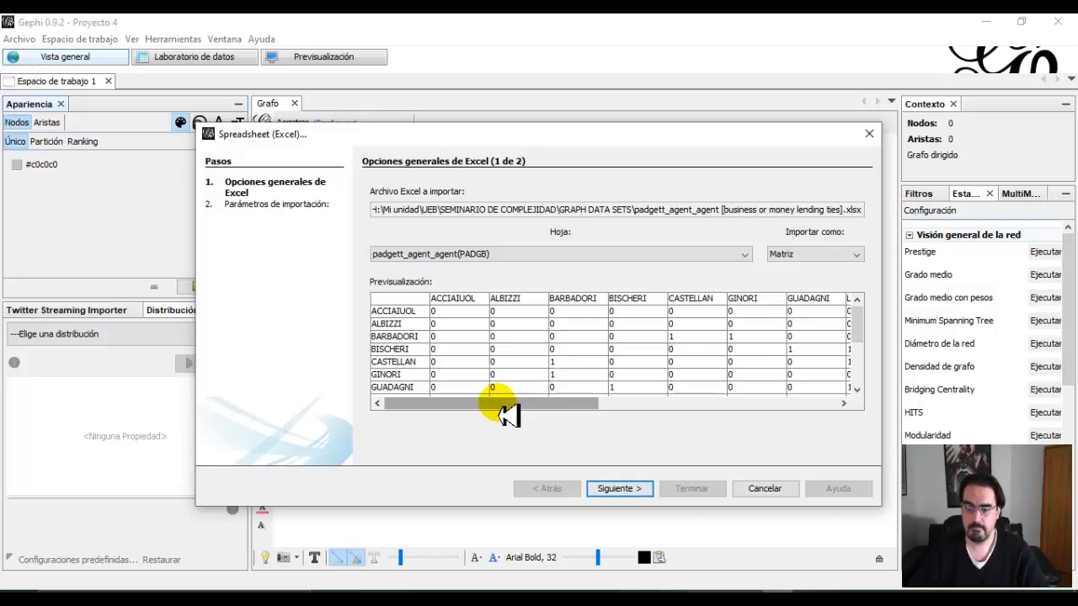
Complete the Excel import of sheet padgett_agent_agent(PADGB) as Matriz, with Intervalos as the time representation.
left_click_drag(508, 415, 439, 411)
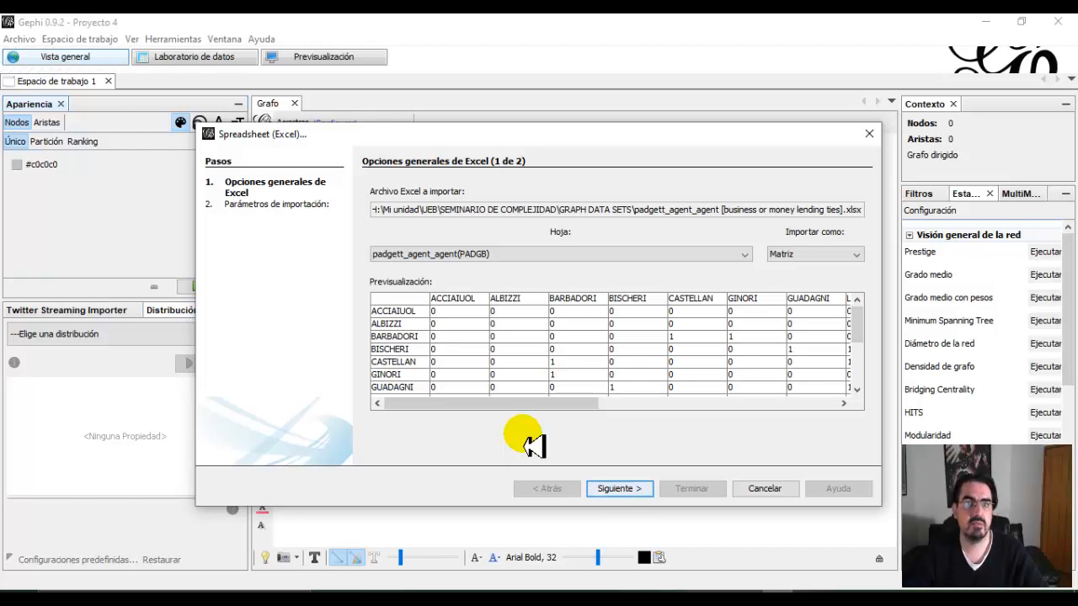
left_click(620, 496)
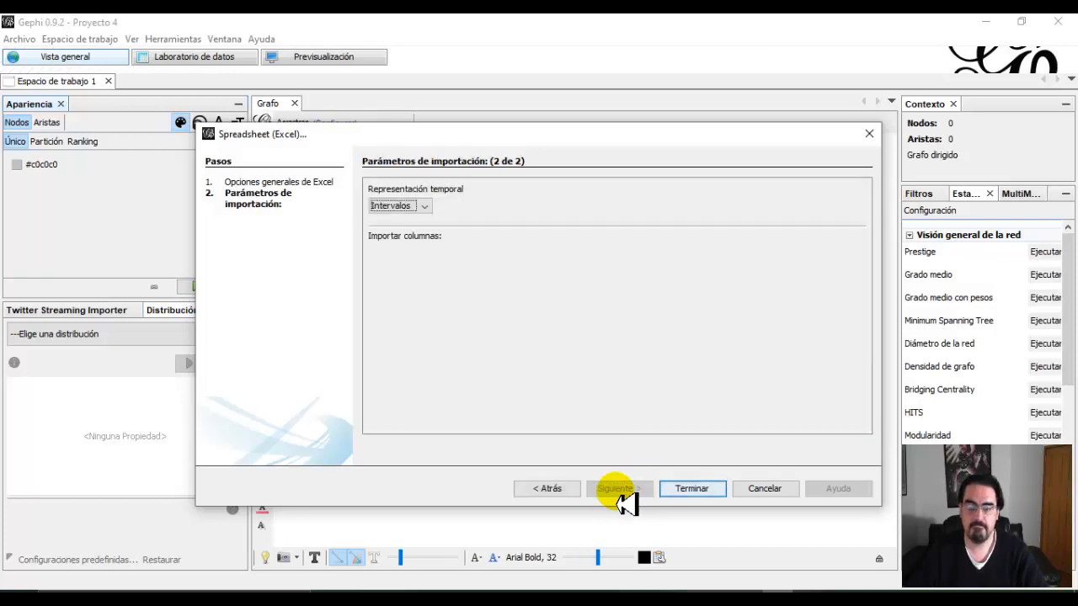
left_click(692, 490)
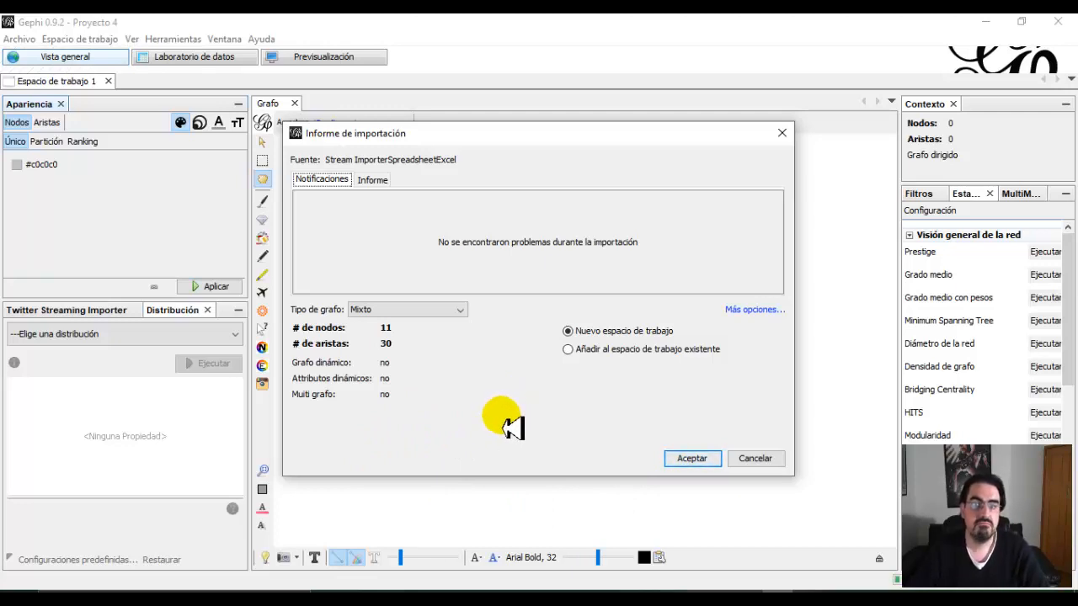
Set the imported graph's type to No dirigido and add it to the existing workspace.
left_click(461, 311)
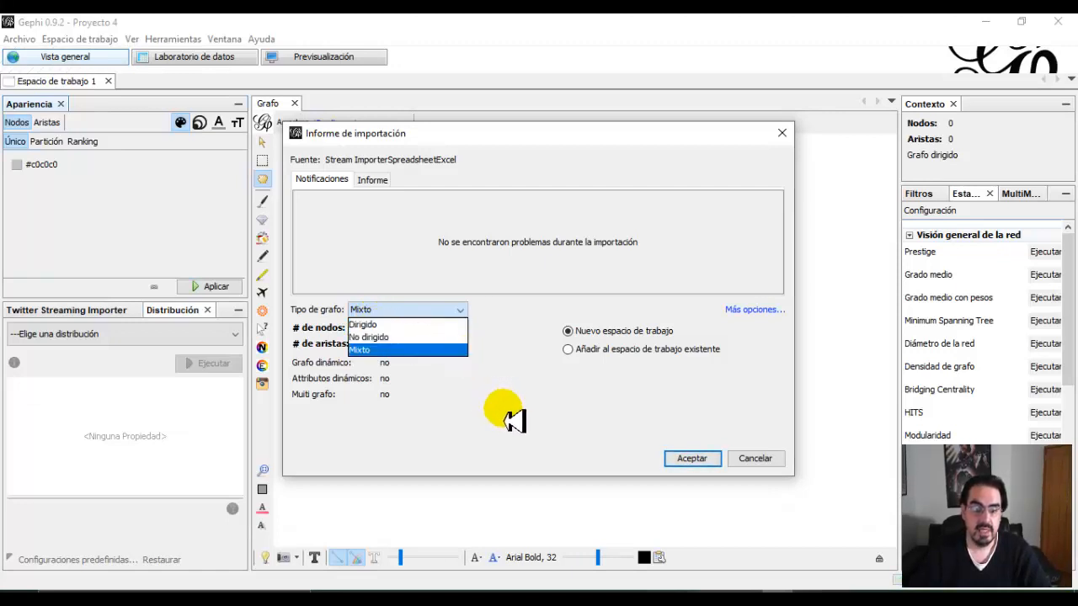
left_click(375, 337)
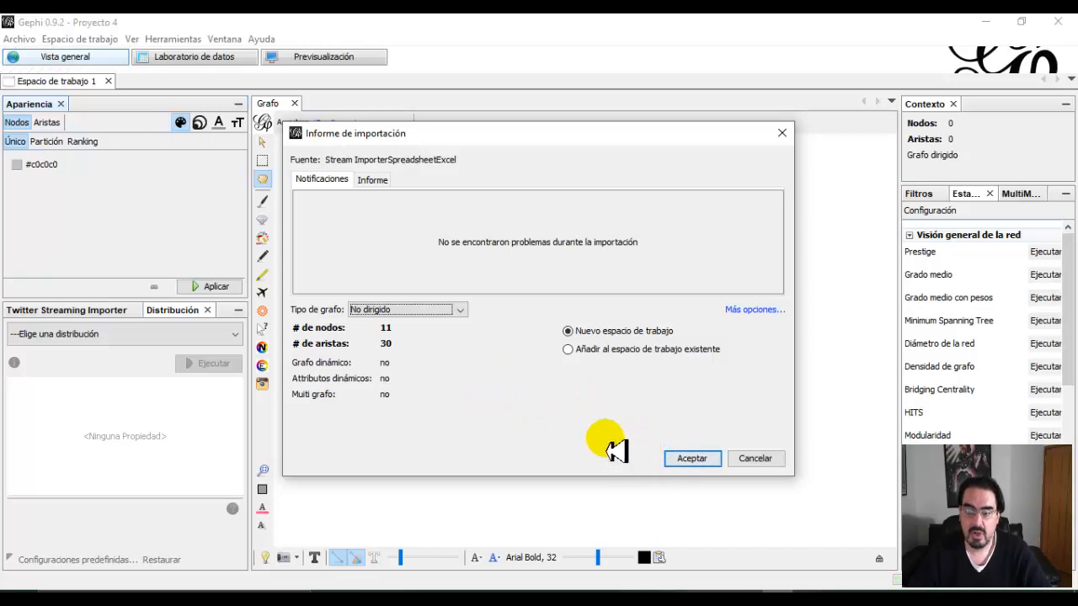
left_click(573, 352)
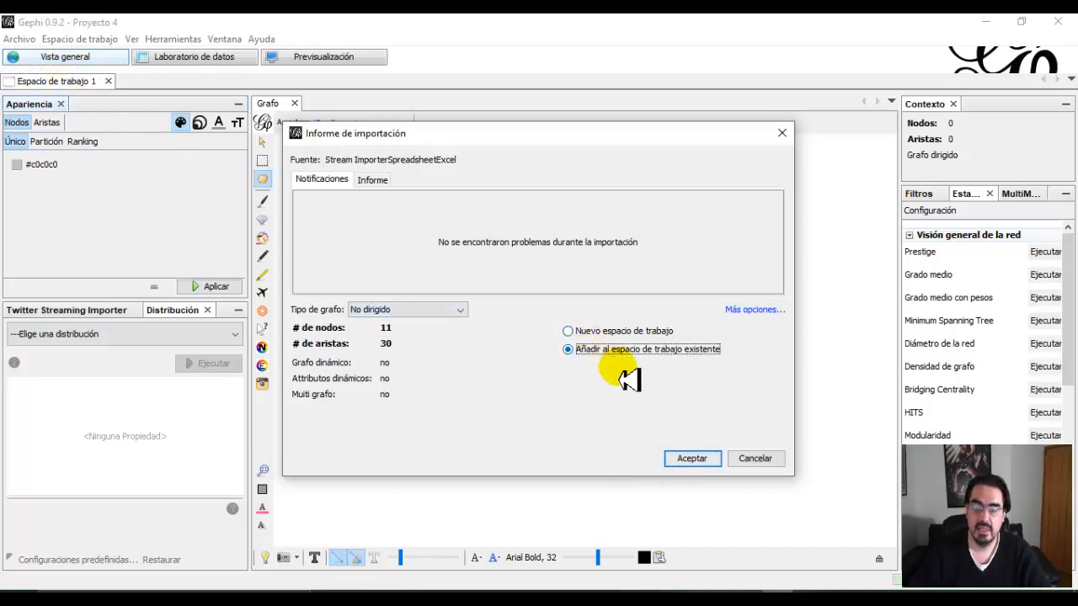
left_click(698, 465)
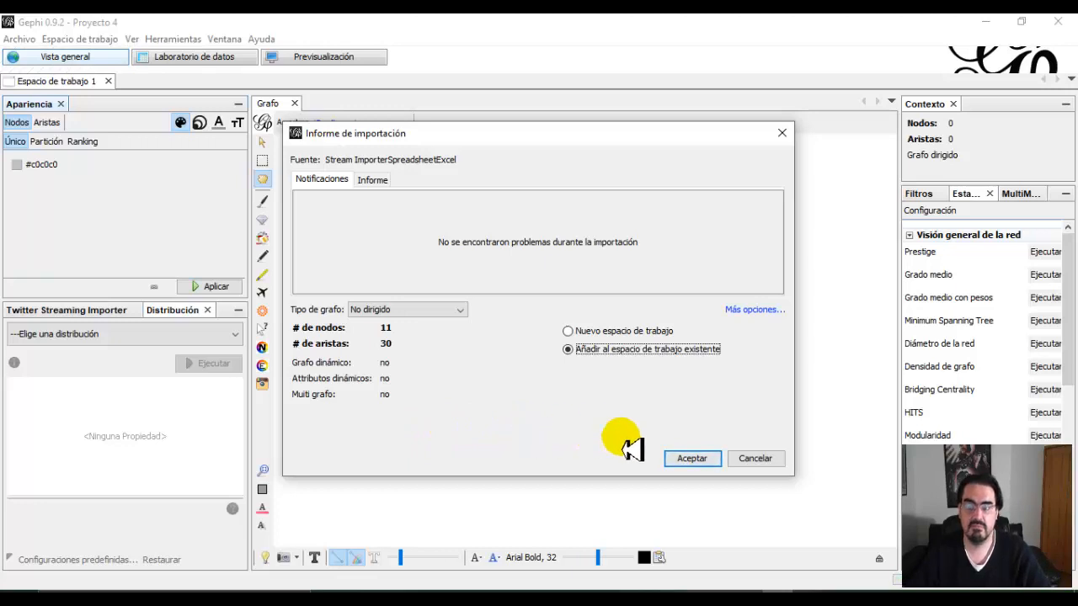
left_click(691, 461)
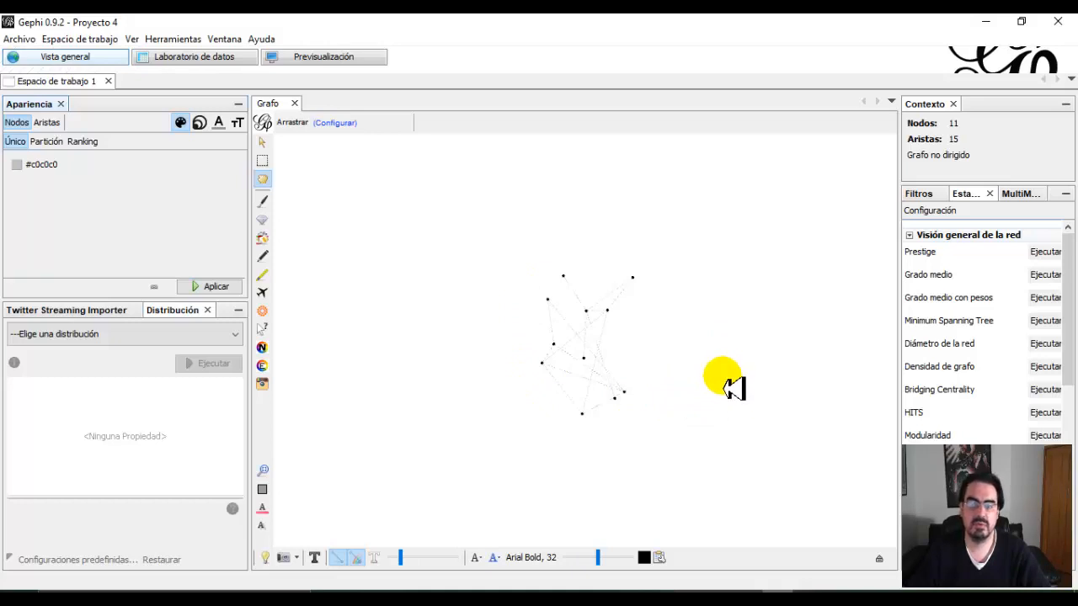
Show the node labels with the family names on the imported graph.
scroll(640, 344, "up", 5)
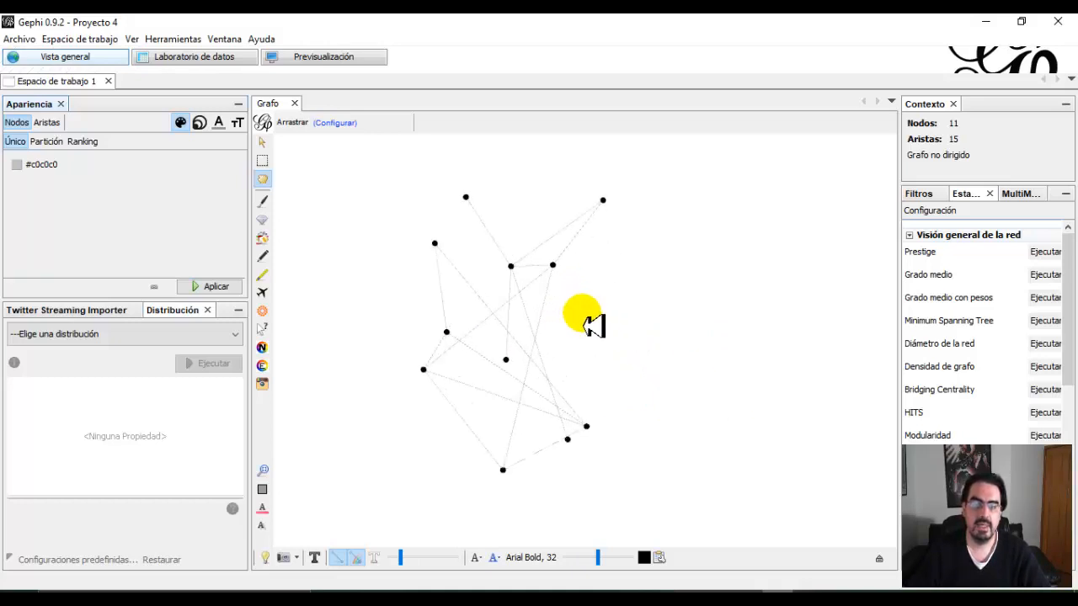
left_click_drag(599, 327, 626, 329)
right_click(618, 323)
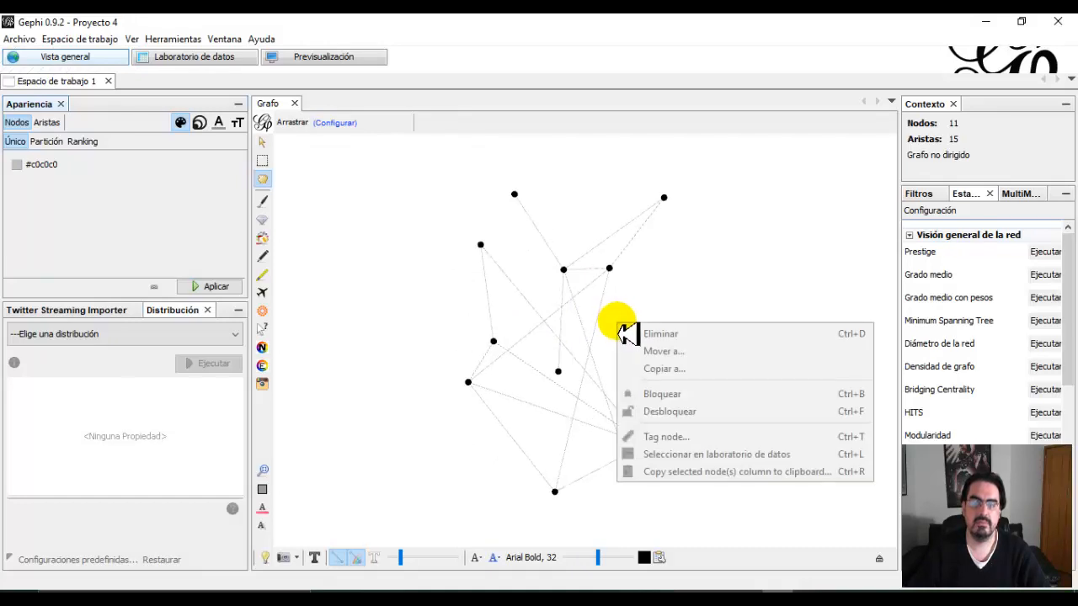
left_click(704, 290)
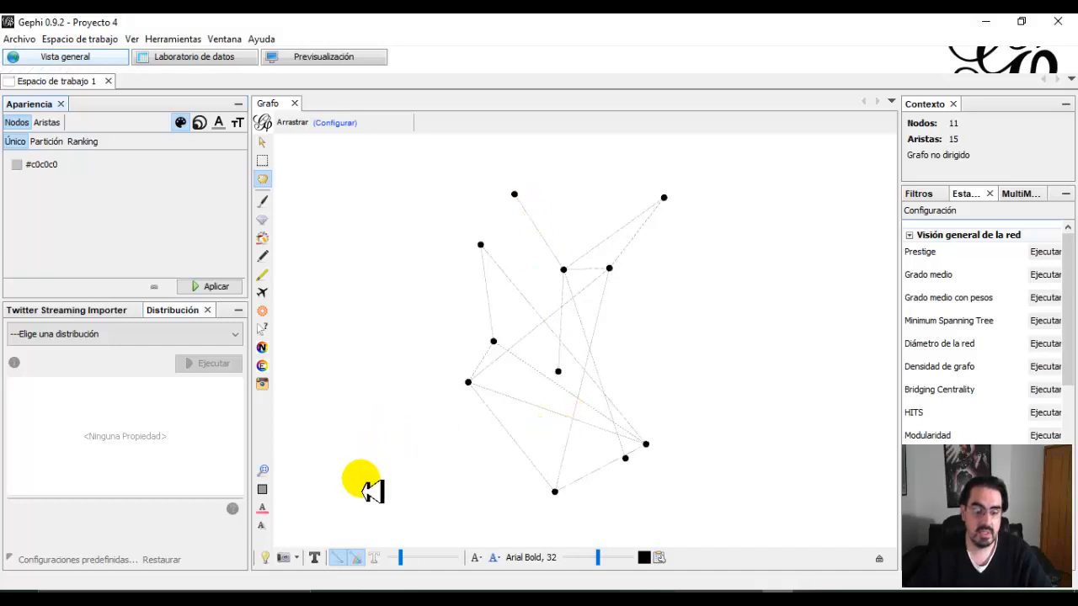
left_click(315, 560)
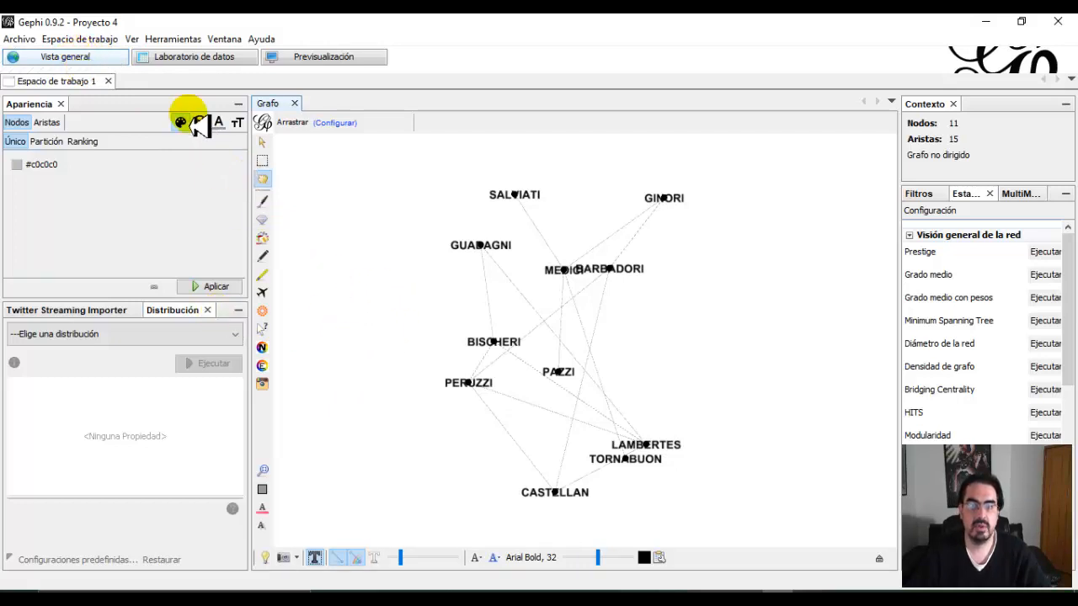
View the nodes table in the data laboratory and render the network in the preview.
left_click(176, 59)
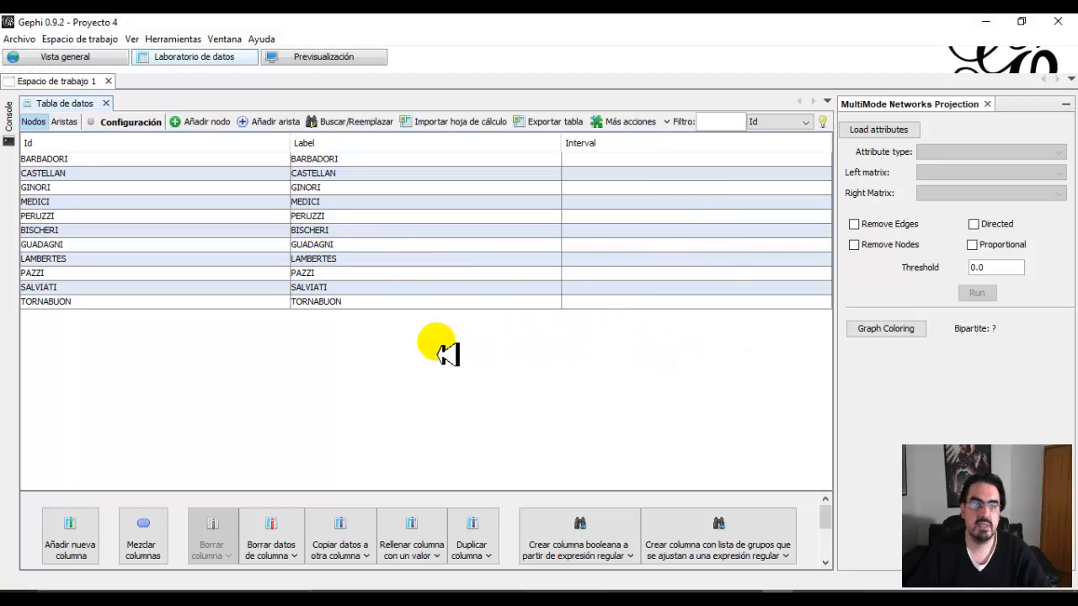
left_click(310, 56)
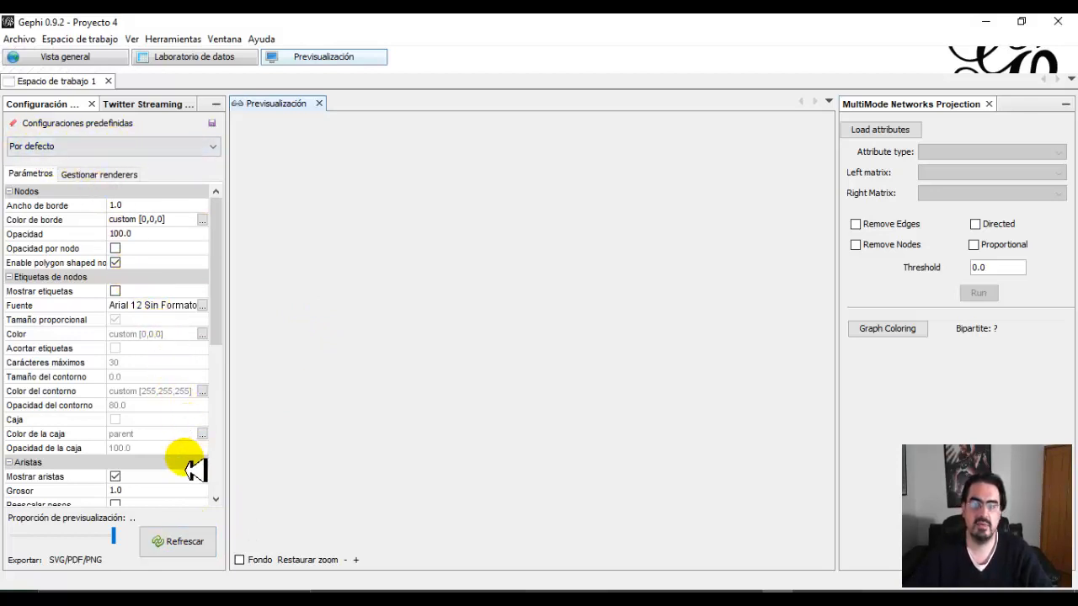
left_click(178, 540)
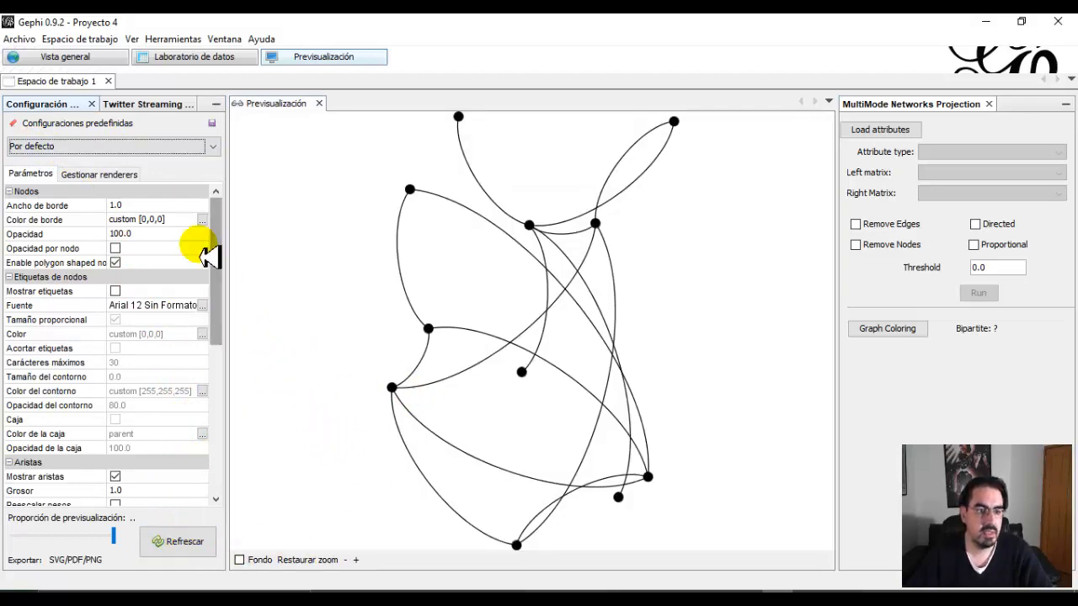
Apply the Nube de etiquetas preset to the preview and refresh it.
left_click(212, 147)
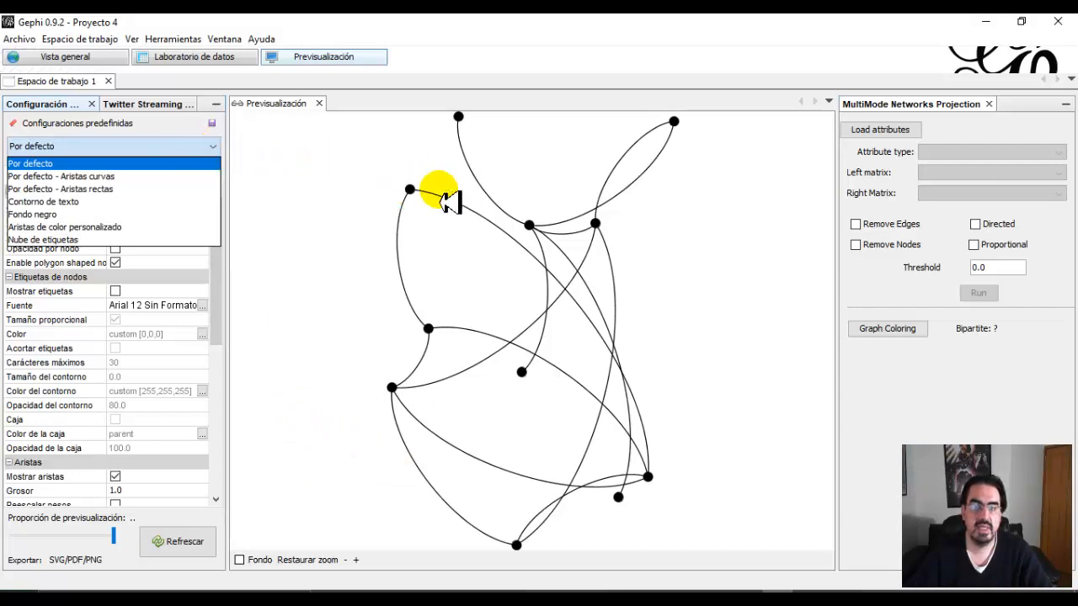
left_click(80, 240)
left_click(180, 543)
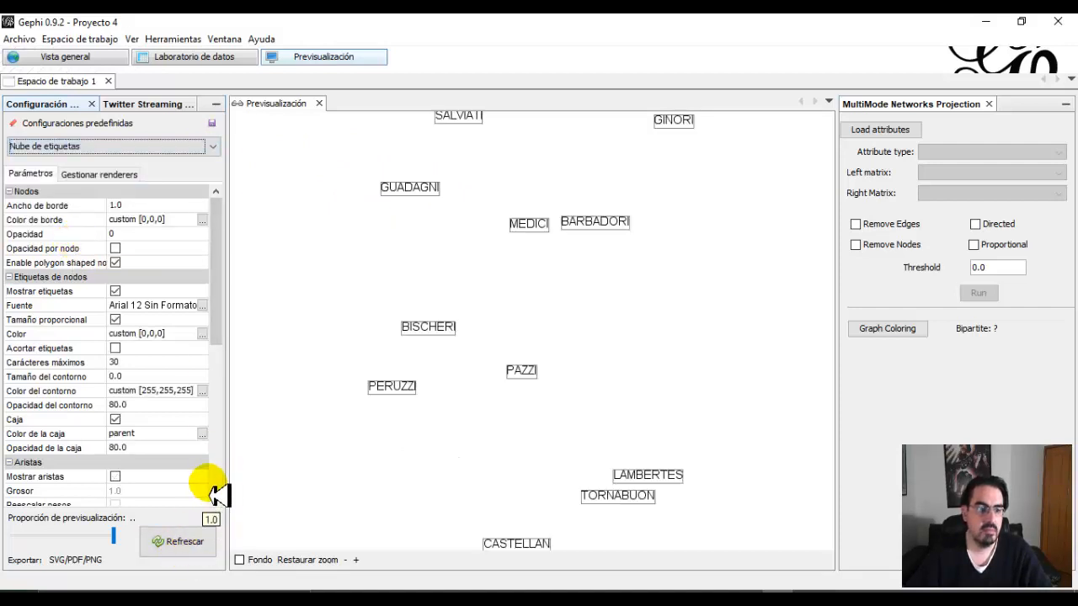
Apply the Por defecto - Aristas curvas preset to the preview and refresh it.
left_click(214, 150)
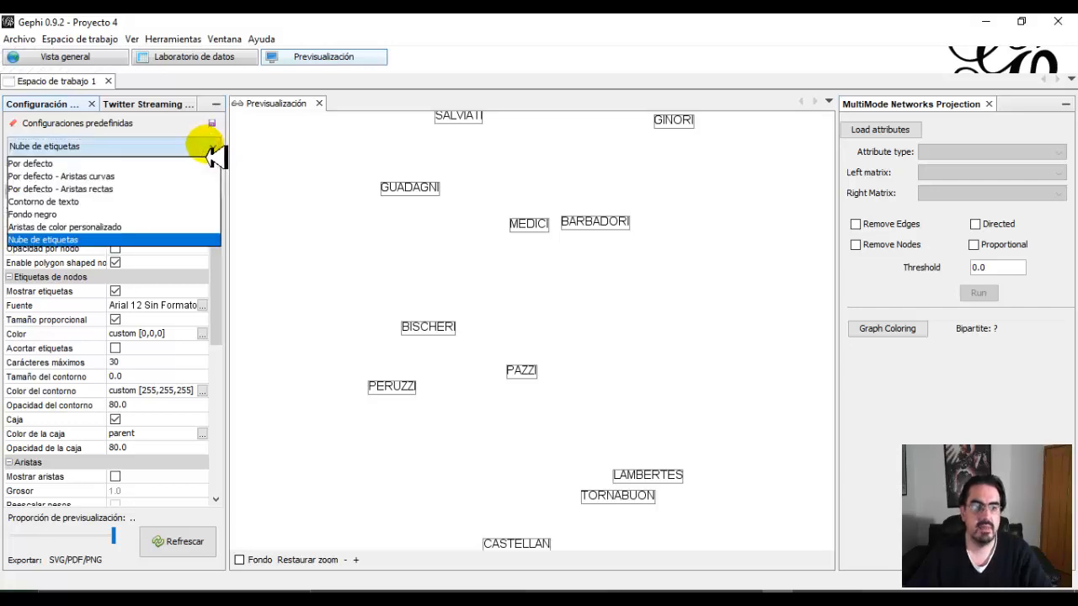
left_click(160, 176)
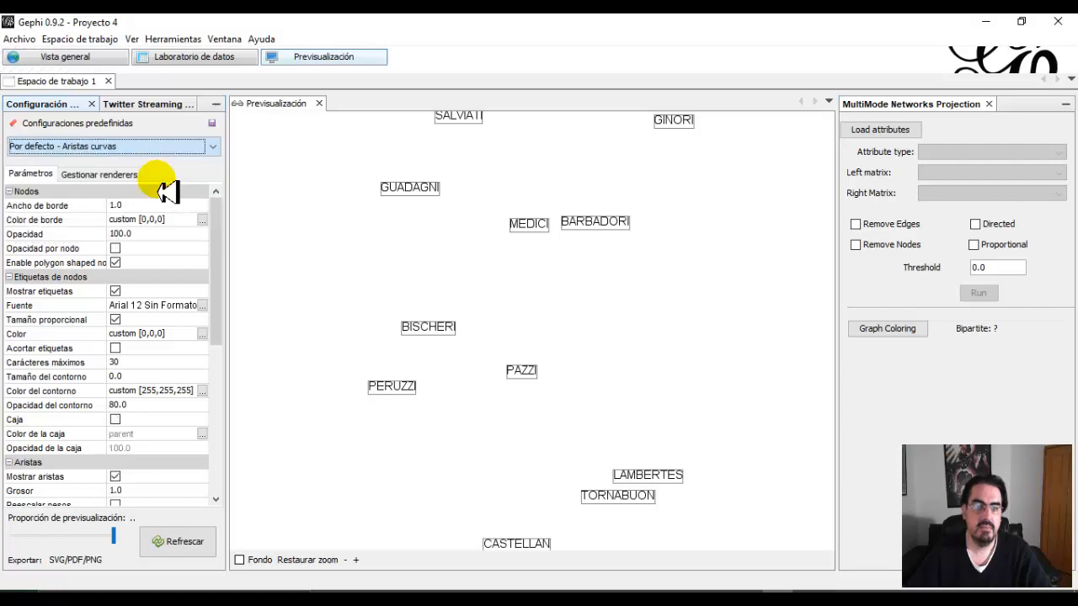
left_click(178, 549)
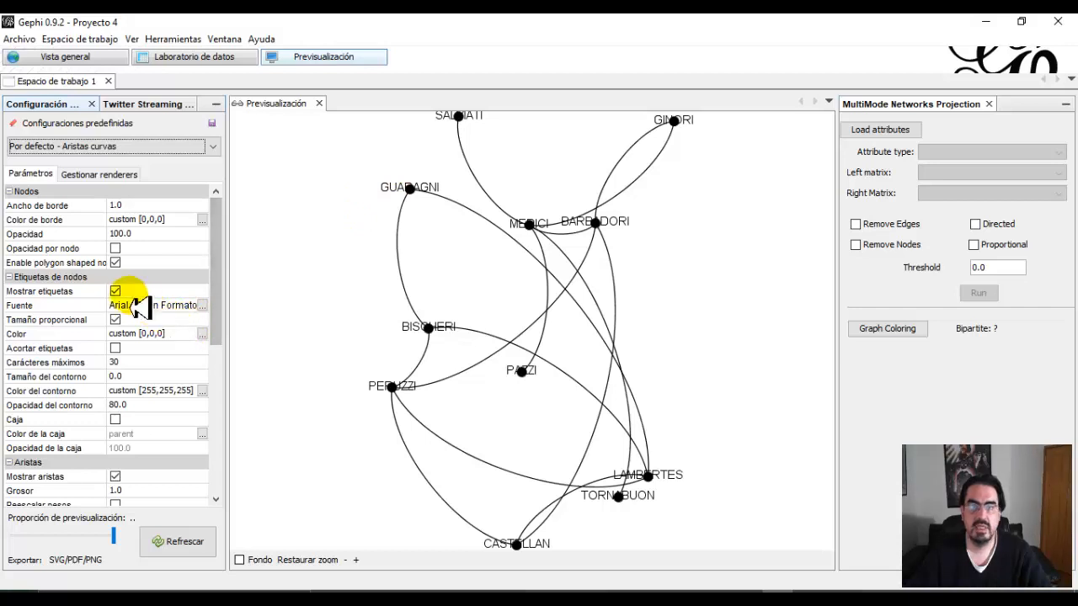
Turn off the node labels in the preview settings and refresh the preview.
left_click(213, 287)
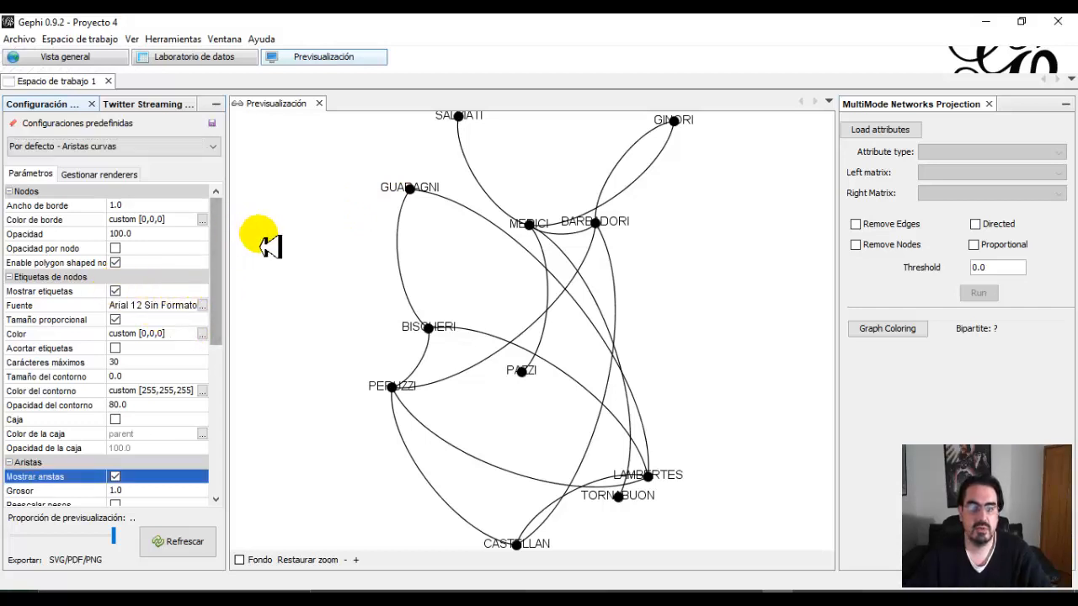
left_click(114, 291)
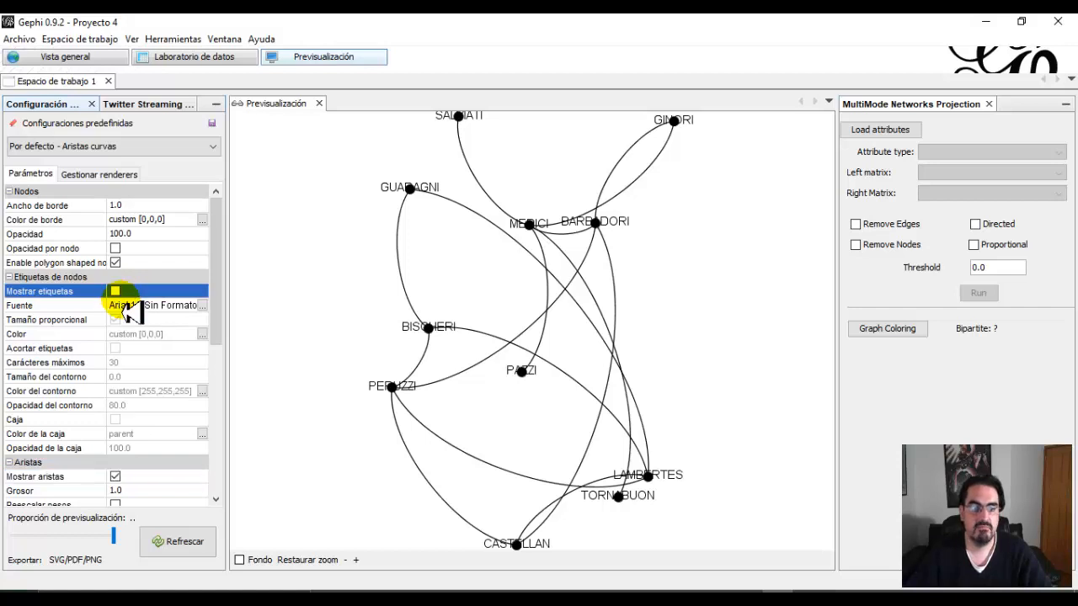
left_click(178, 544)
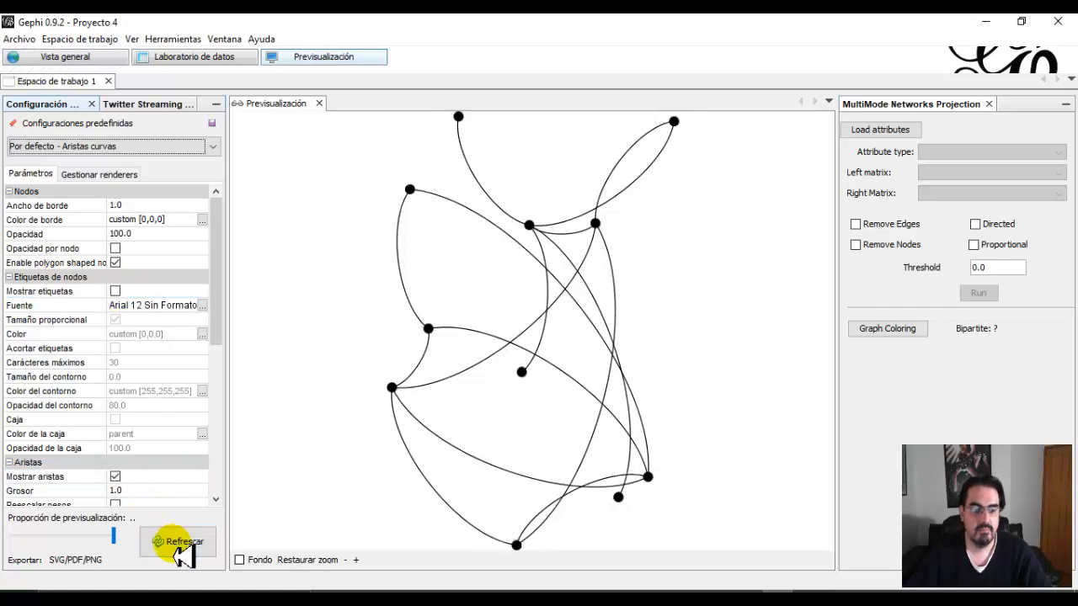
Turn the node labels back on in the preview settings and refresh the preview.
left_click(115, 291)
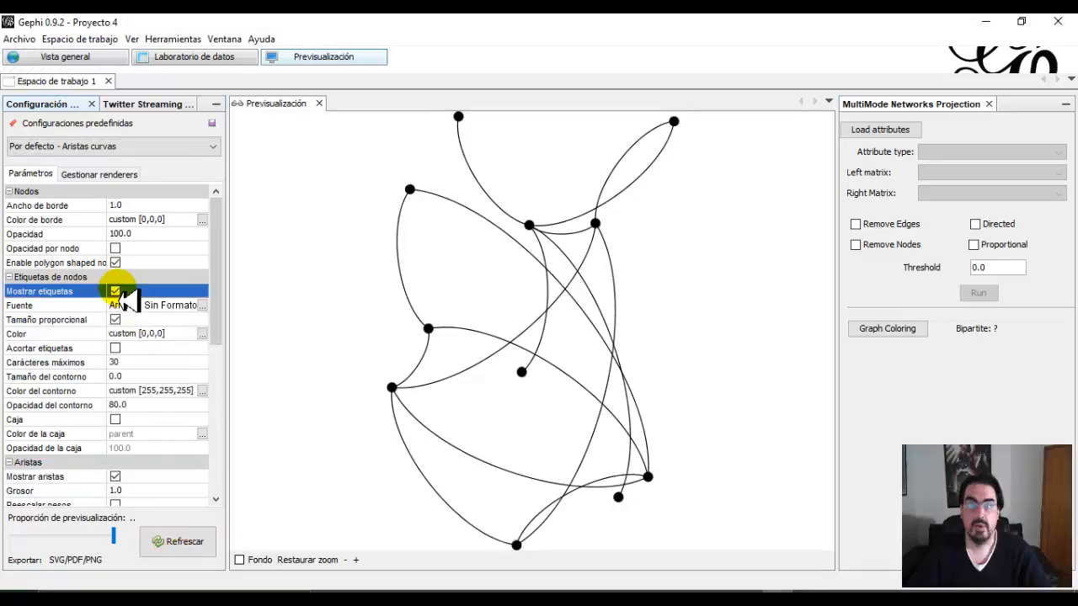
left_click(174, 543)
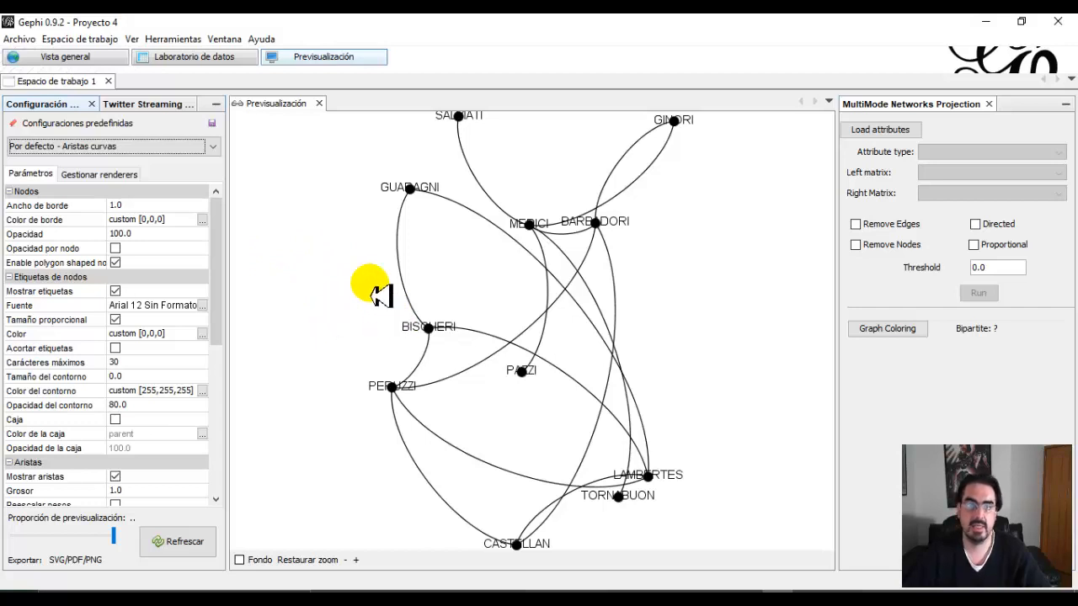
Return to the general overview, try the maximum edge thickness on the graph and reduce it to thin edges again.
left_click(69, 56)
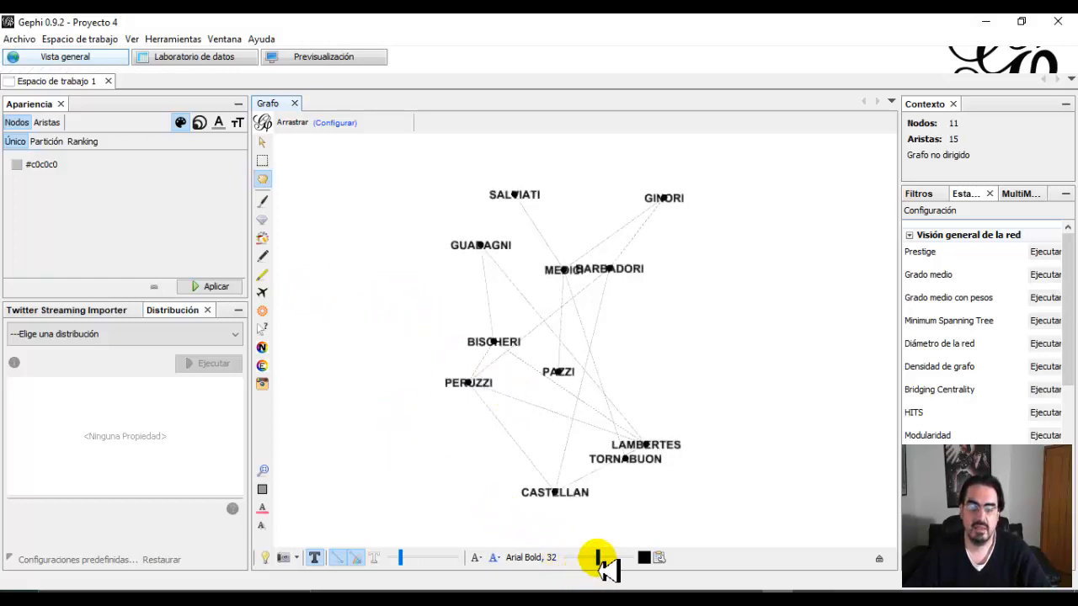
left_click_drag(402, 558, 462, 559)
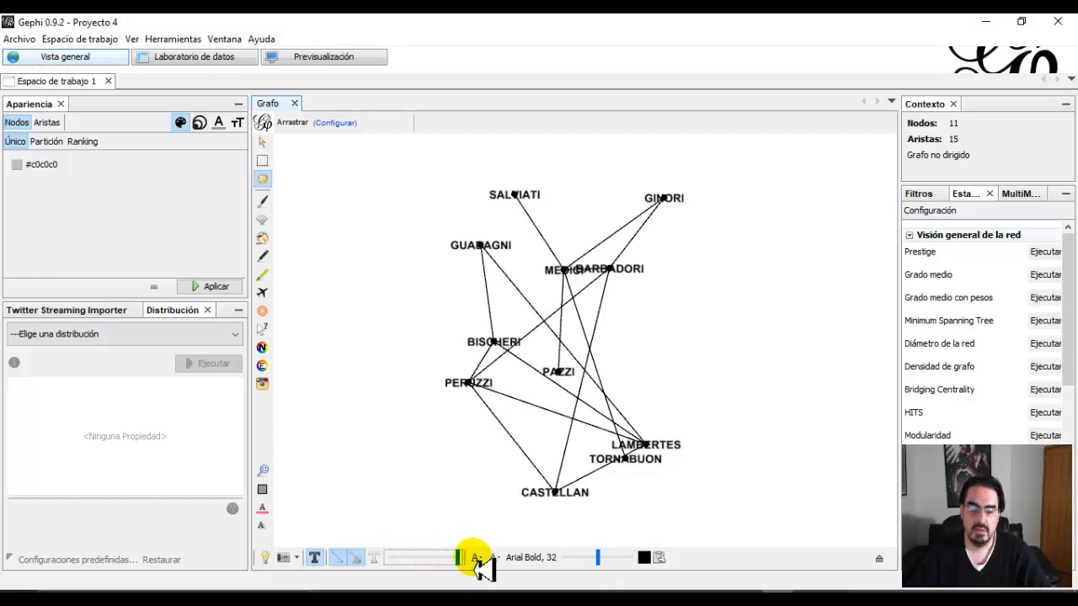
left_click_drag(462, 558, 408, 560)
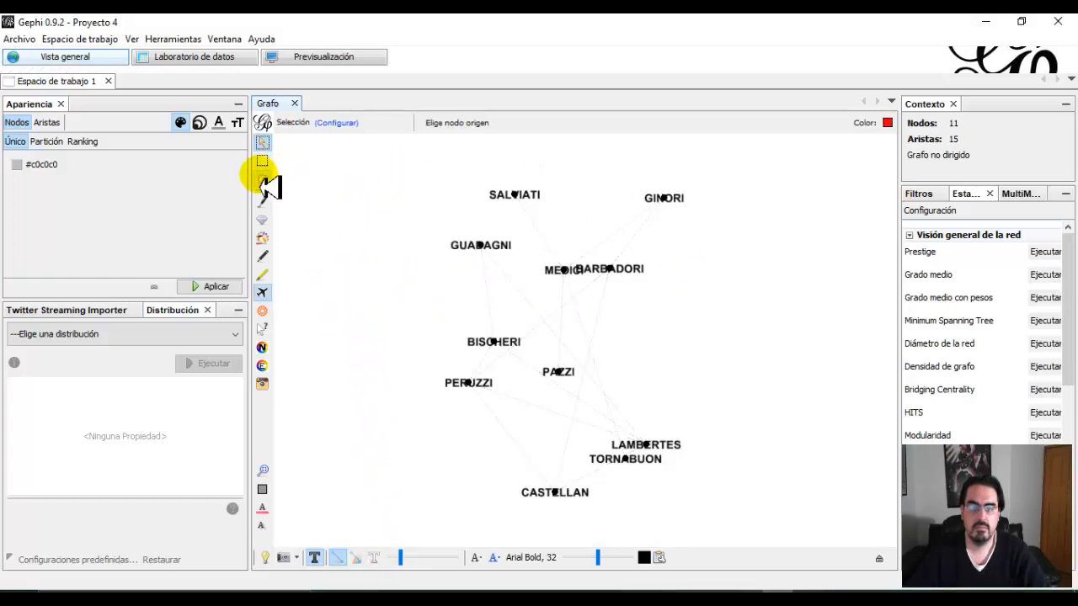
Move the BARBADORI node away from MEDICI, down and to the right, so their labels no longer overlap.
left_click(262, 179)
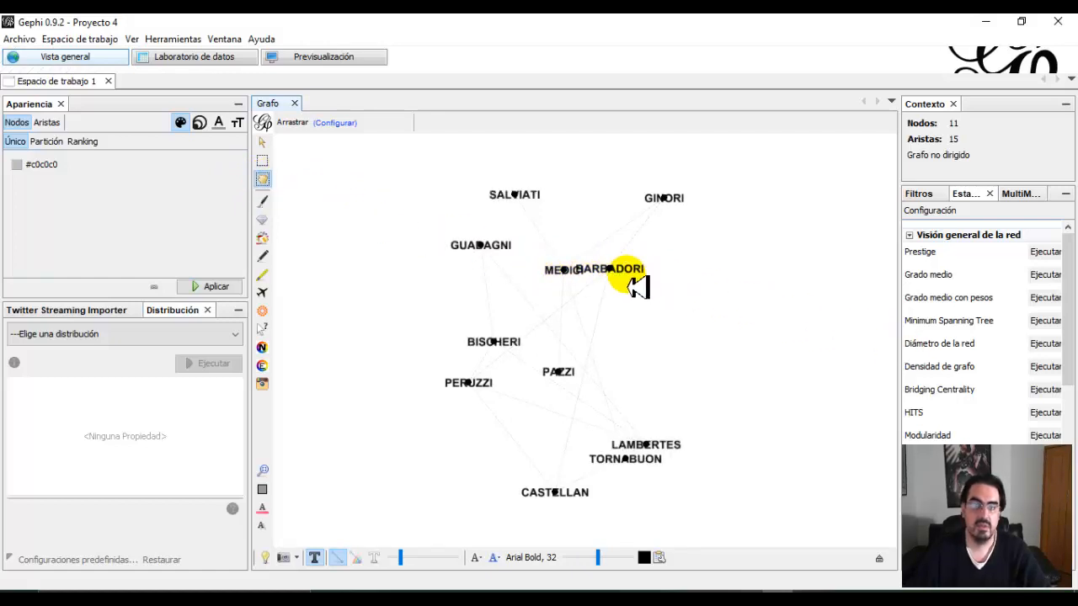
left_click_drag(623, 276, 690, 308)
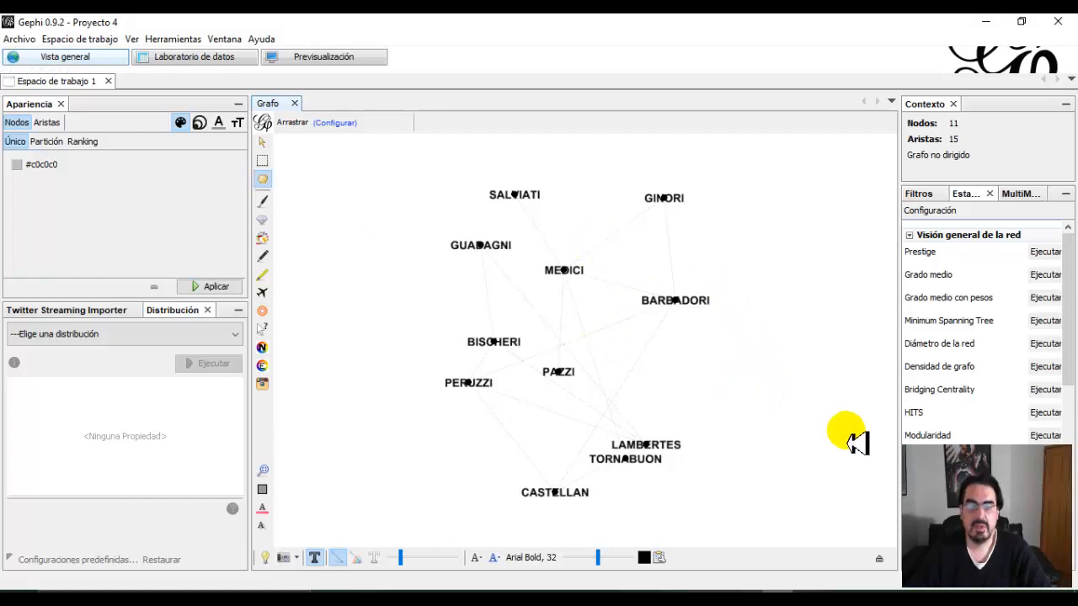
Examine the MEDICI node's properties and attributes with the node editing tool.
left_click(262, 329)
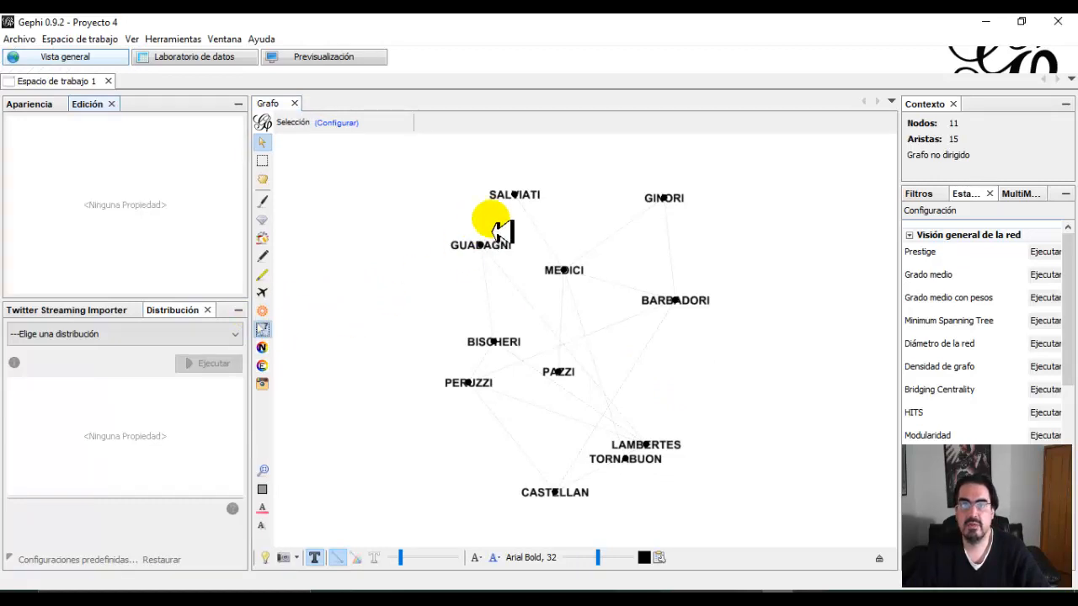
left_click(575, 282)
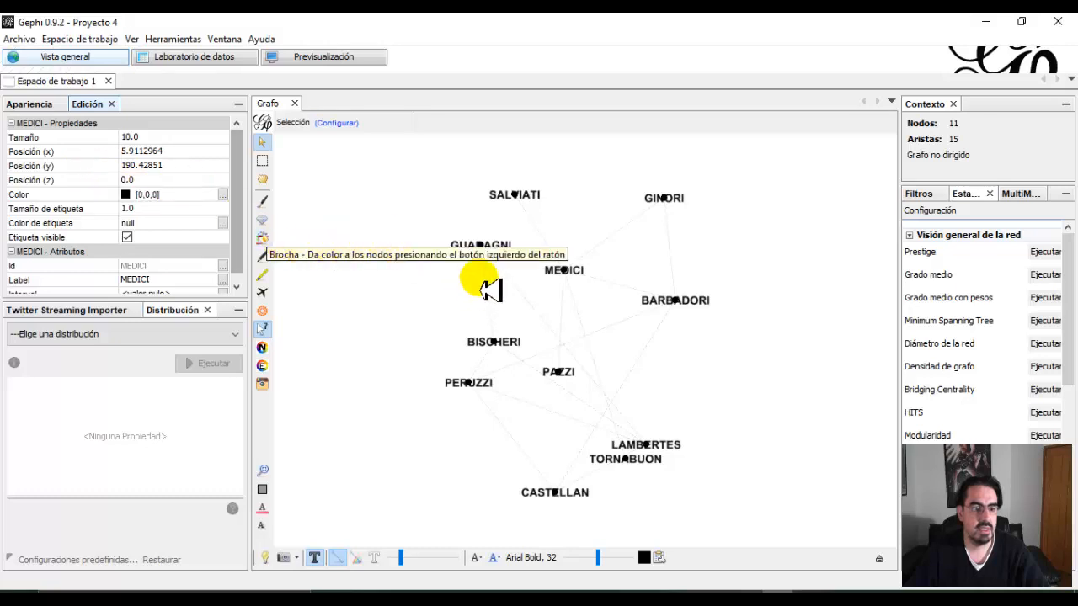
left_click(566, 271)
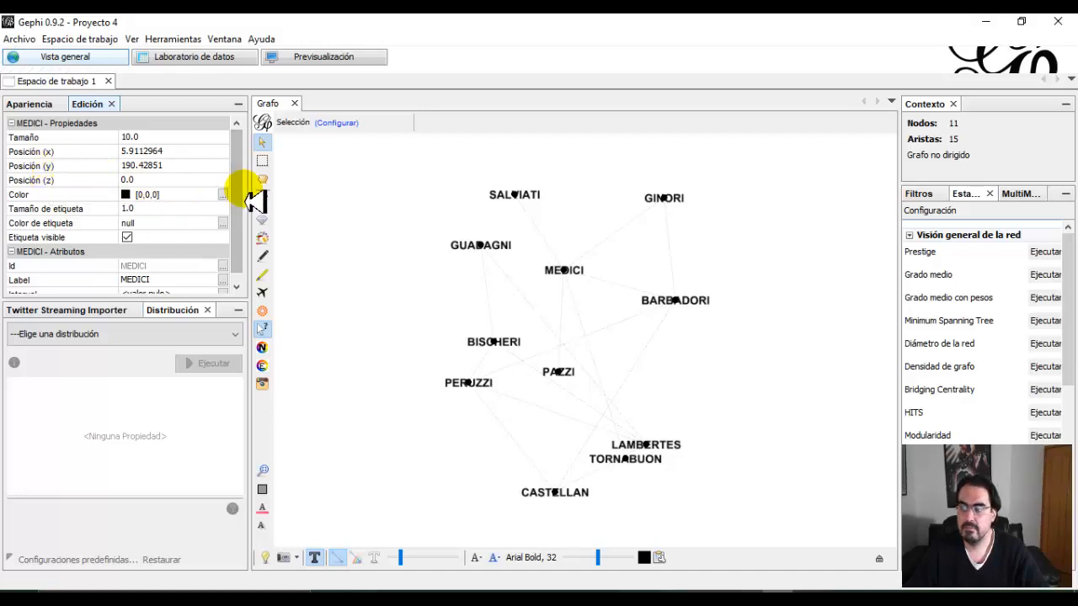
scroll(193, 211, "down", 1)
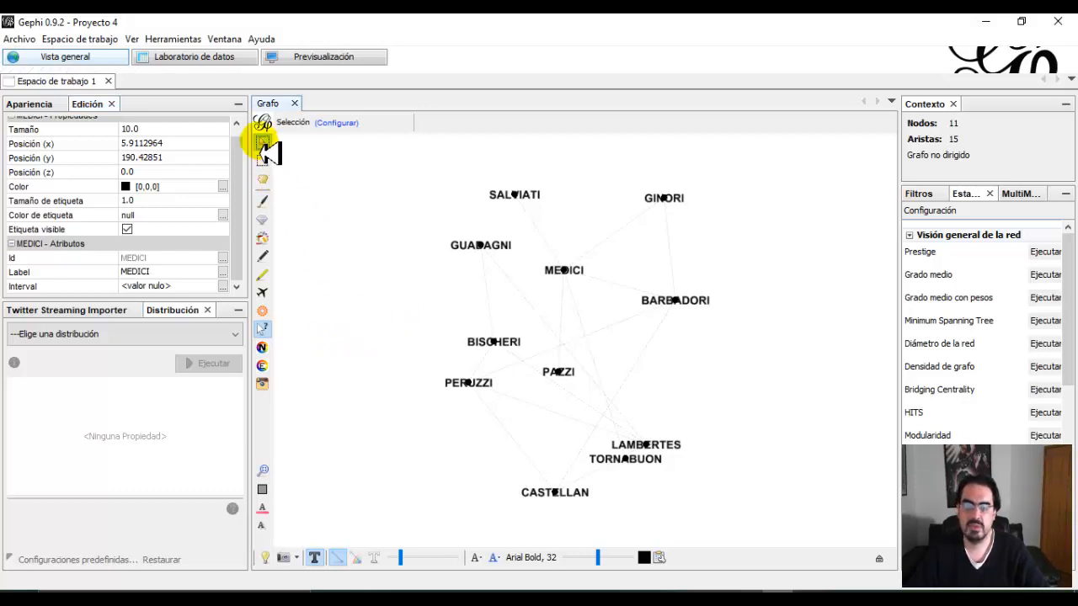
scroll(428, 433, "down", 9)
scroll(426, 433, "up", 7)
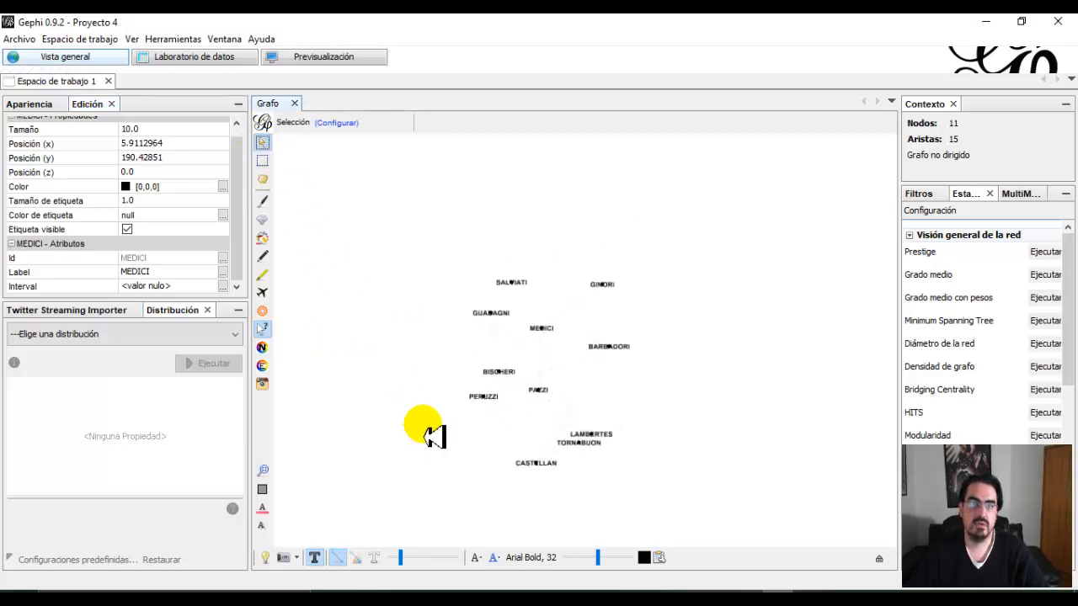
scroll(428, 433, "up", 2)
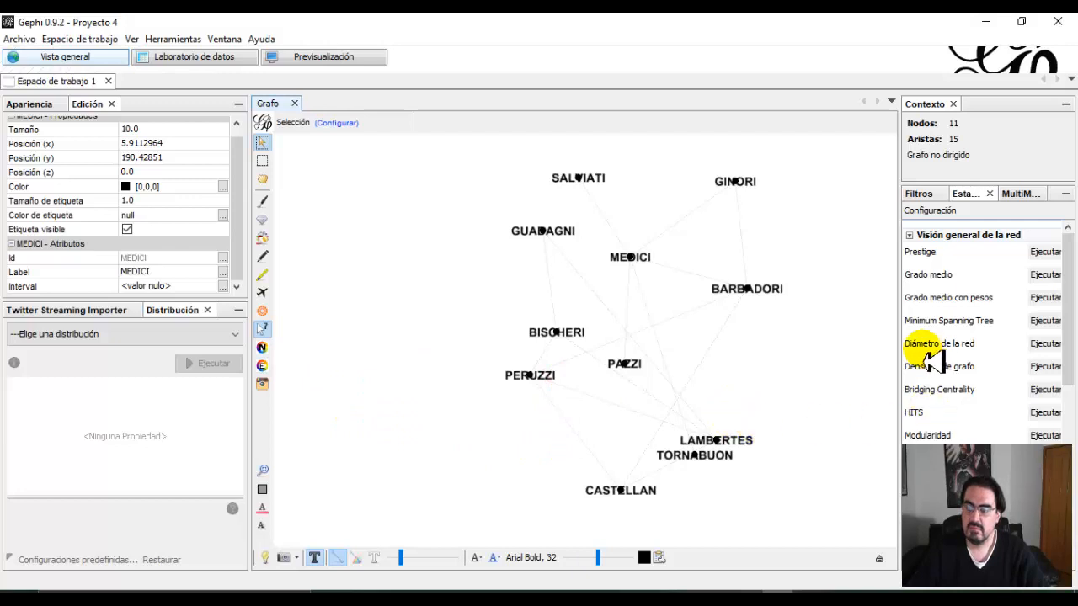
Widen the statistics area so the run controls are fully shown, and run Prestige with its default parameters.
left_click_drag(901, 353, 857, 345)
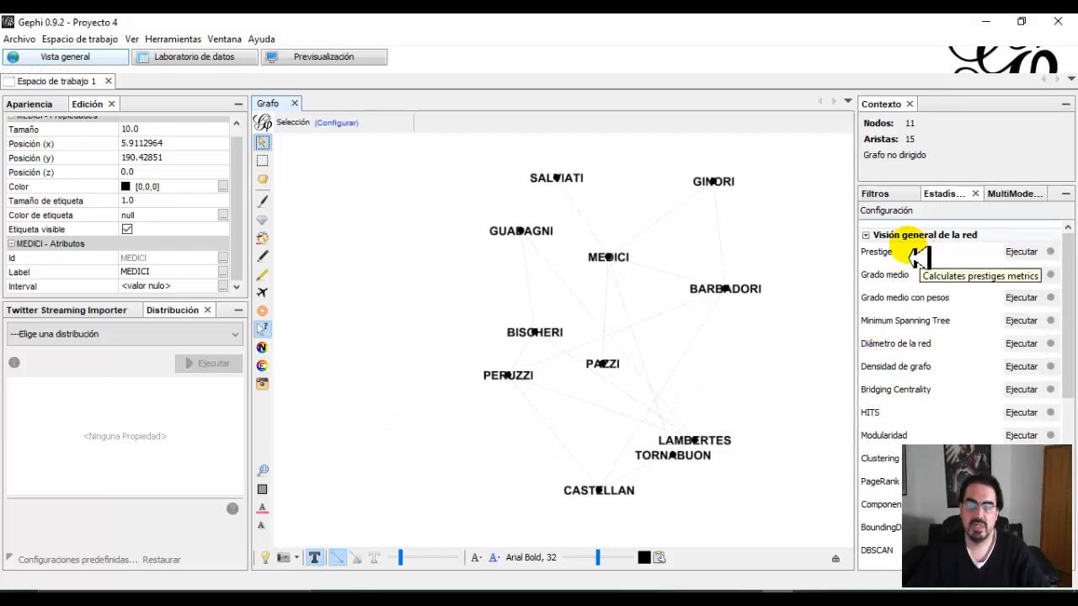
left_click(1021, 252)
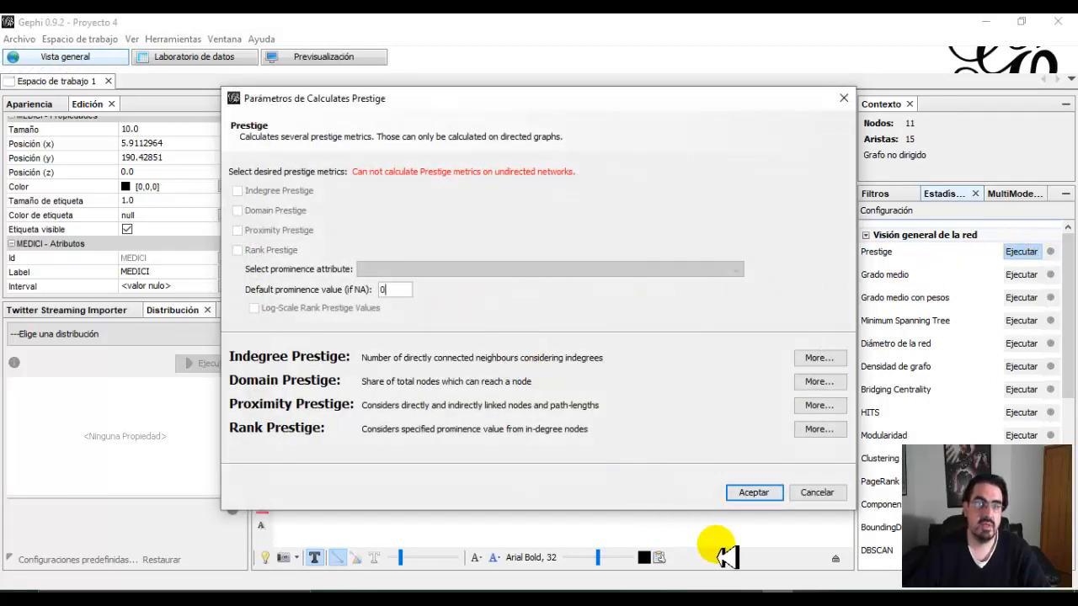
left_click(753, 495)
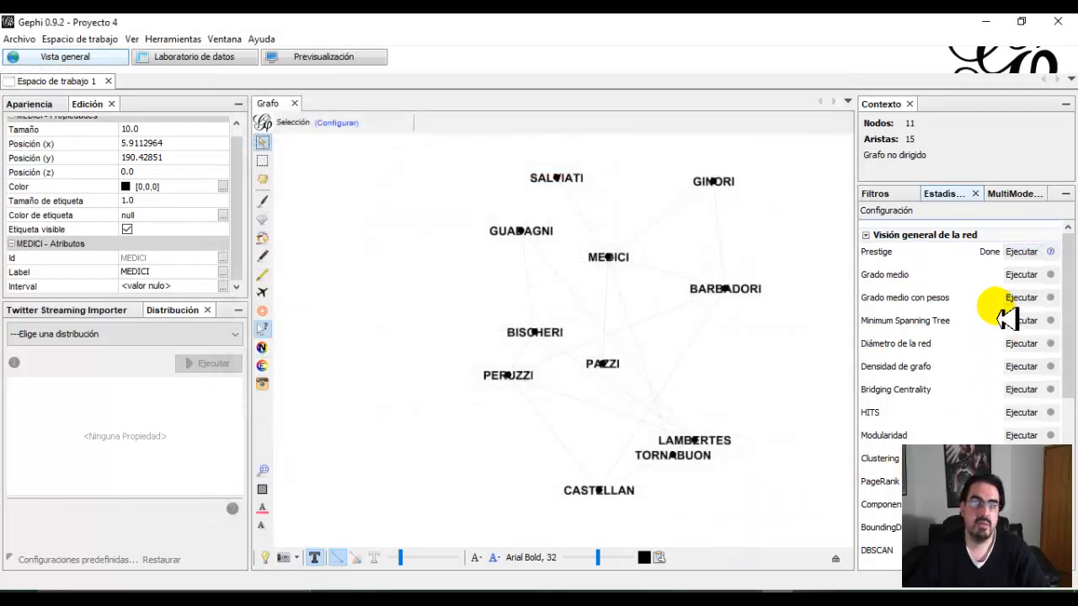
Run the average degree statistic, review the degree distribution in its report and close the report.
left_click(1021, 274)
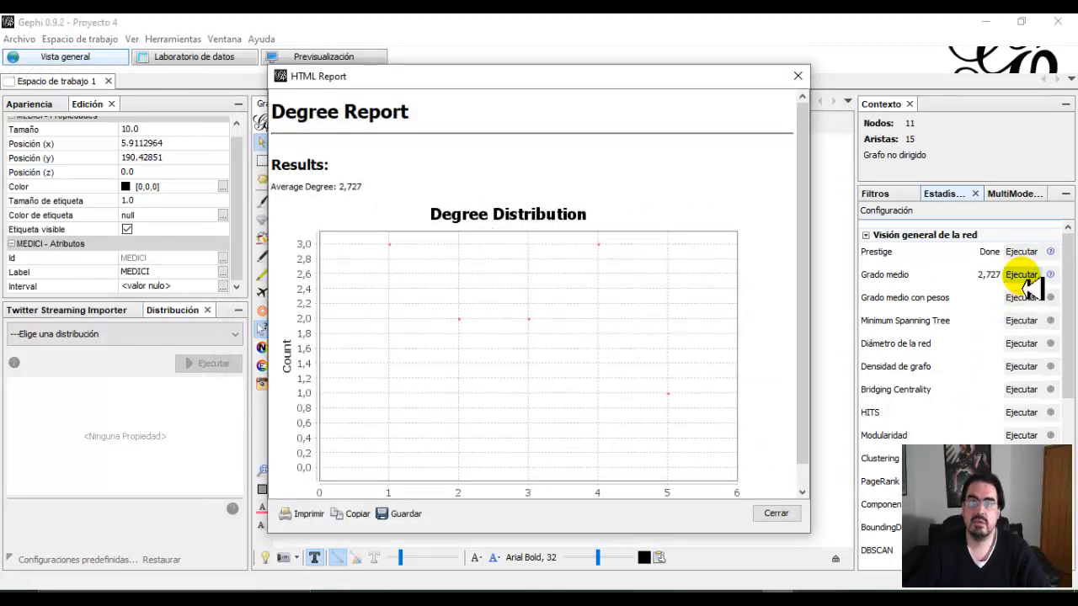
scroll(808, 244, "down", 1)
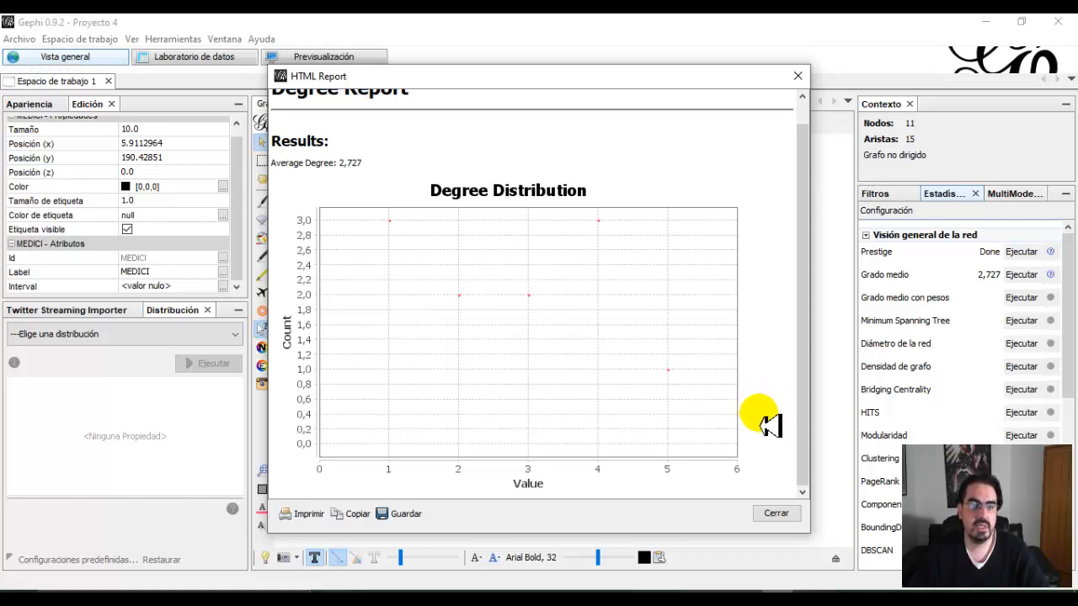
left_click(775, 513)
Check the degree values of BARBADORI and MEDICI in the data laboratory's node table.
left_click(204, 57)
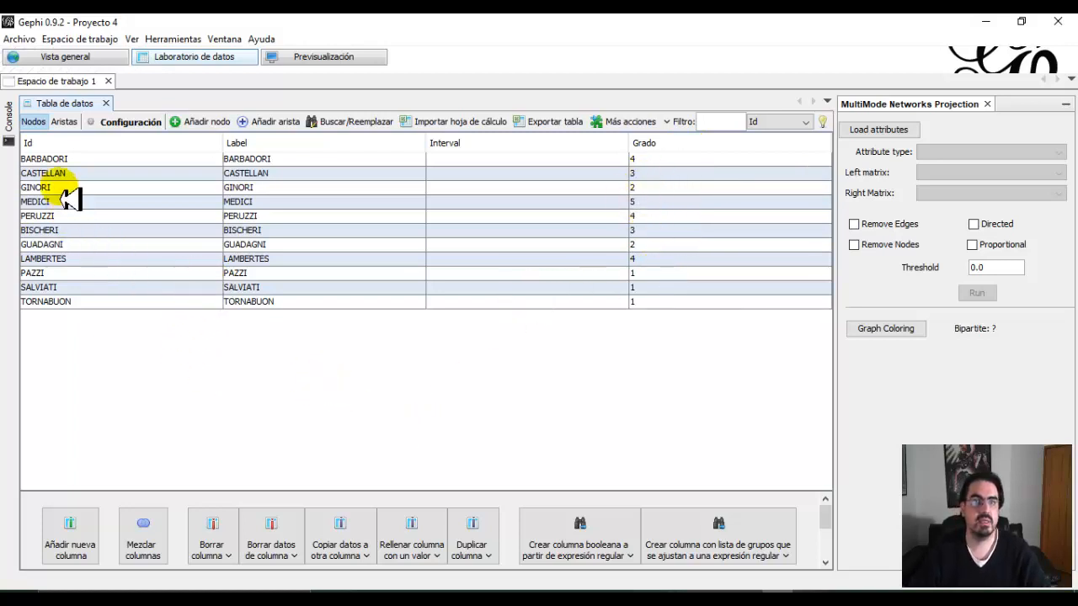
left_click(36, 160)
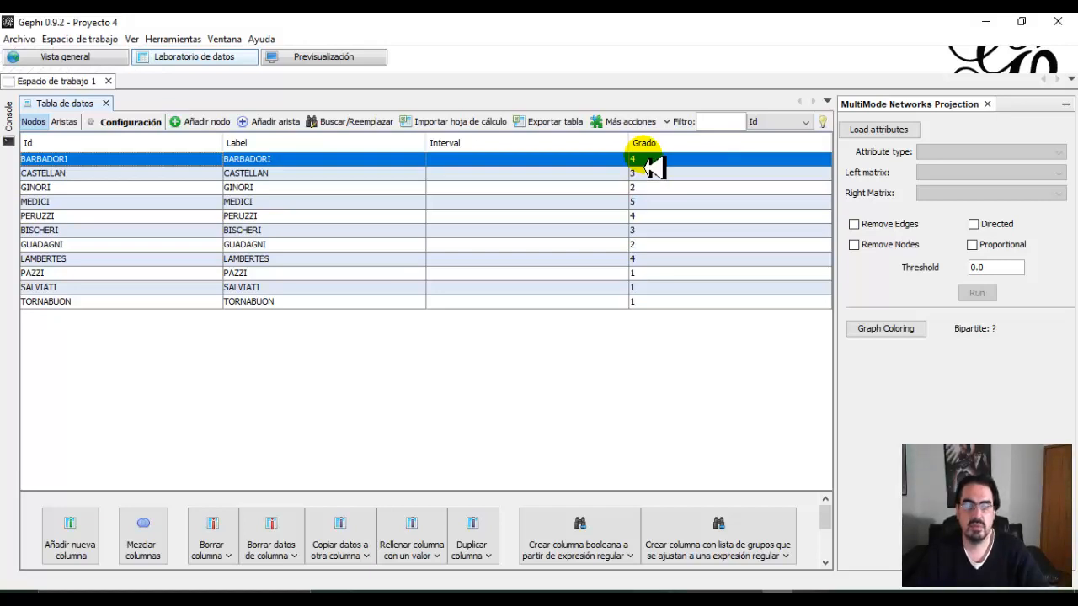
left_click(652, 203)
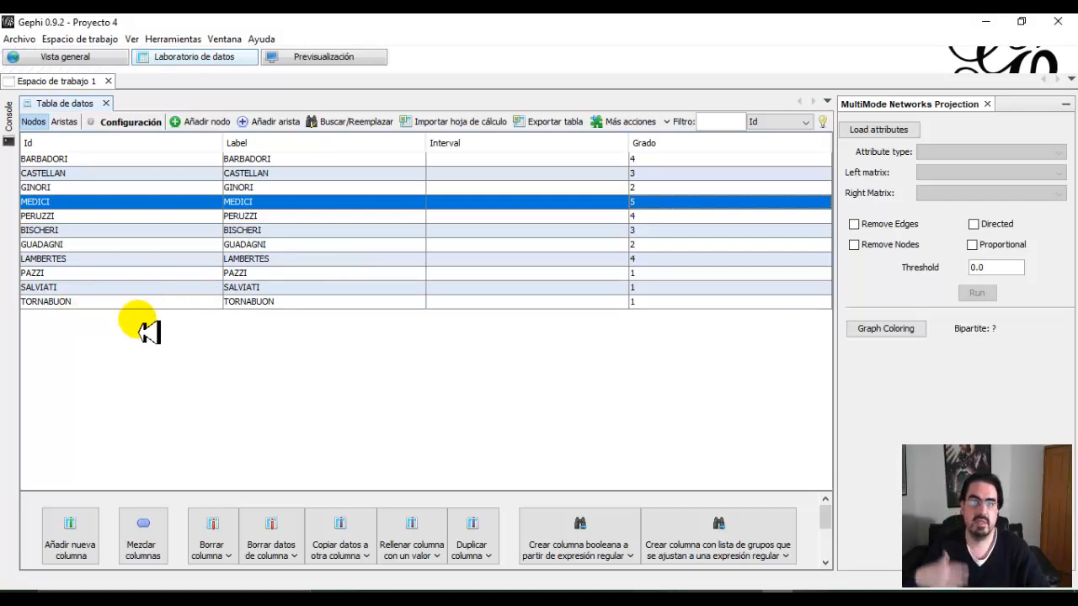
Return to the general overview, run the average weighted degree statistic and close its report.
left_click(91, 59)
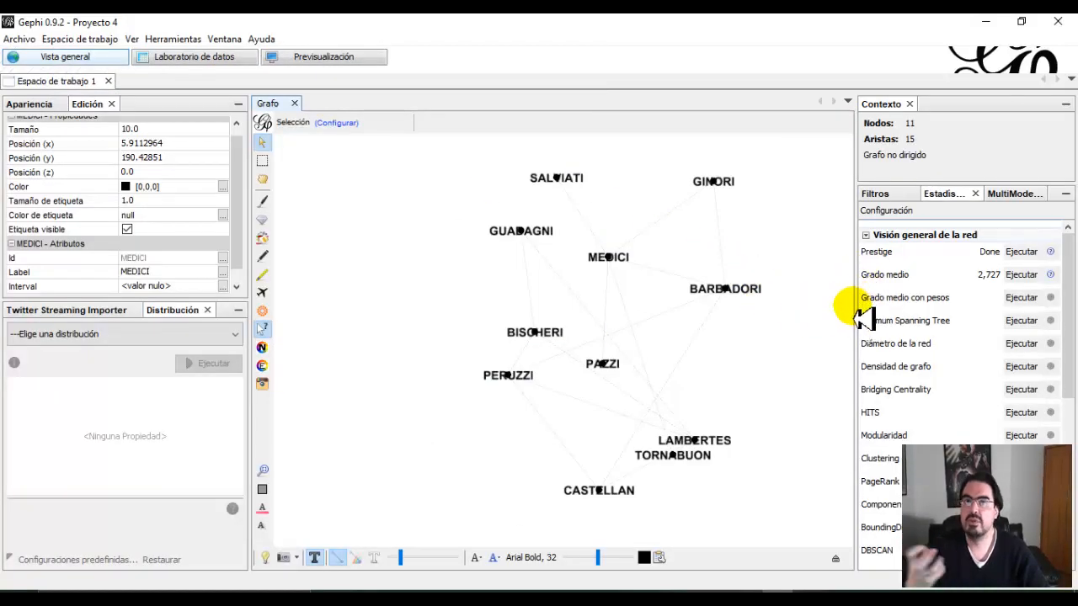
left_click(1022, 298)
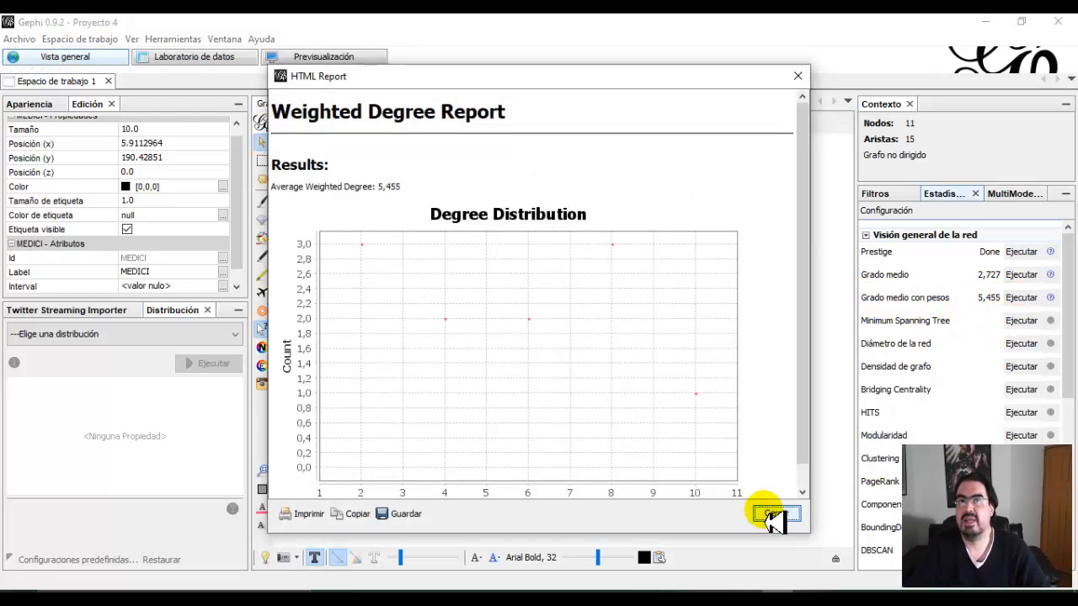
left_click(774, 512)
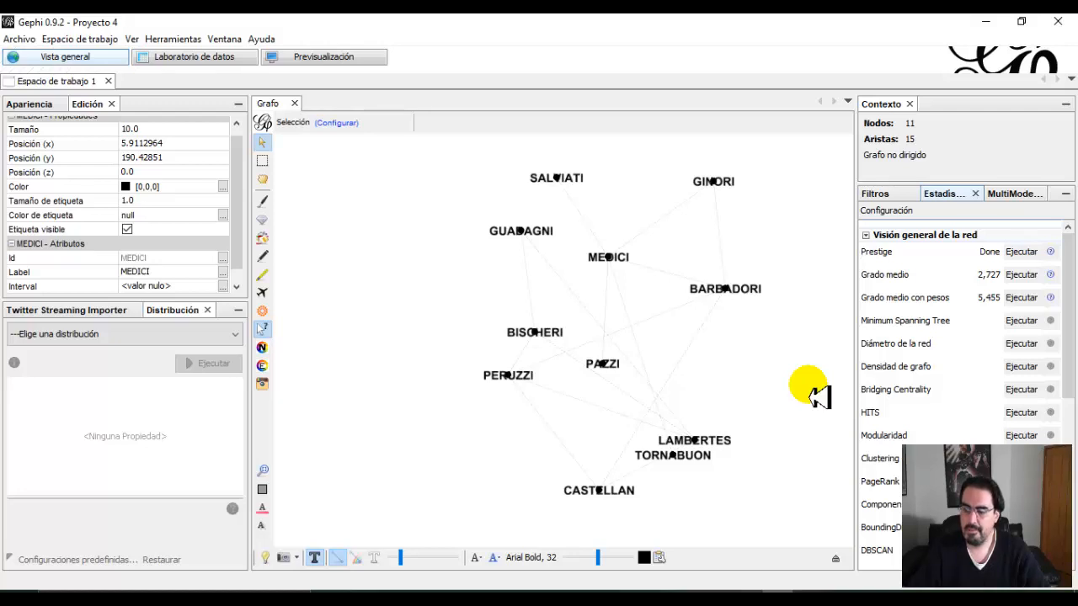
Calculate the network diameter as undirected without normalizing the centralities, and close the distance report.
left_click(1022, 347)
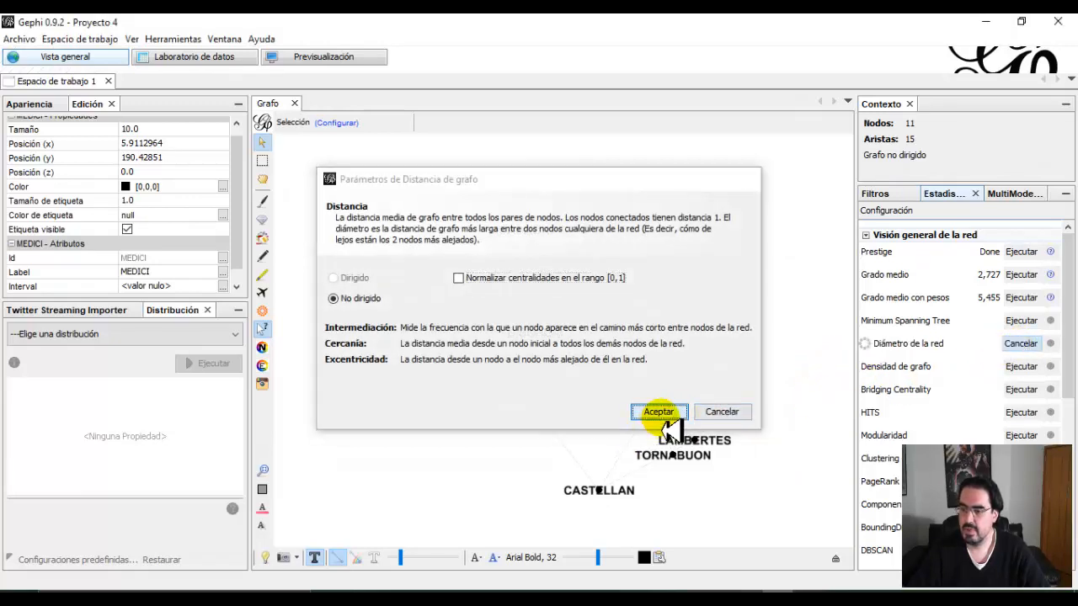
left_click(664, 414)
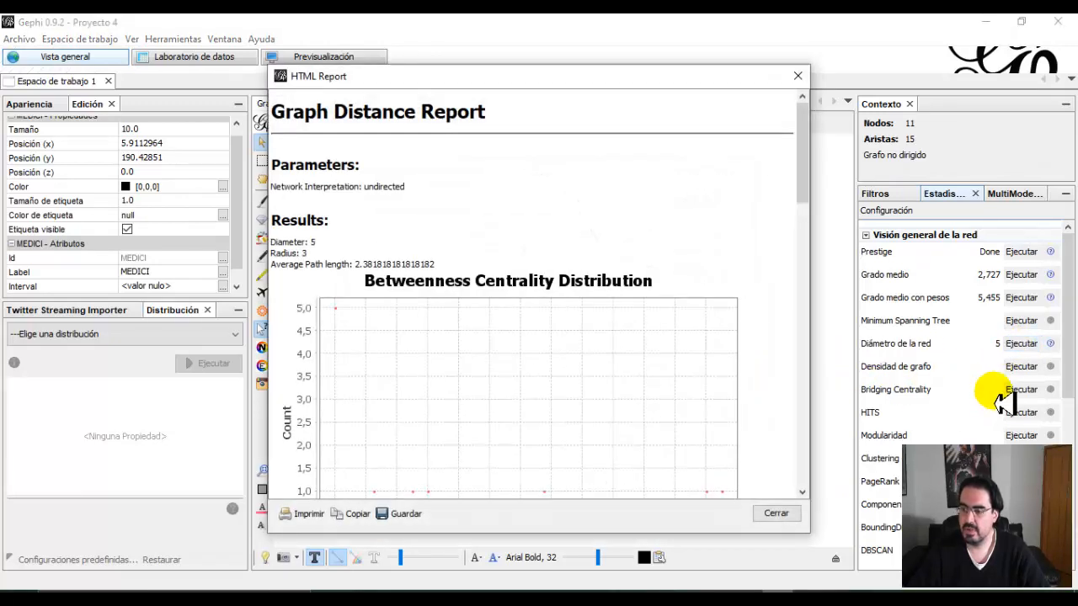
left_click(779, 516)
Calculate the graph density for the undirected network and close its report.
left_click(1021, 368)
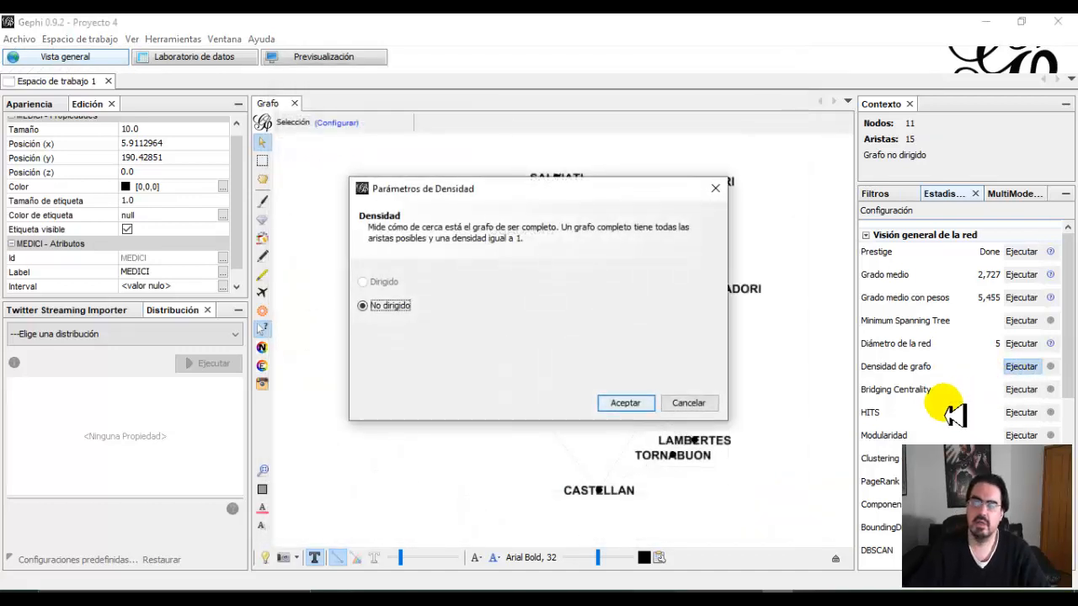
left_click(629, 404)
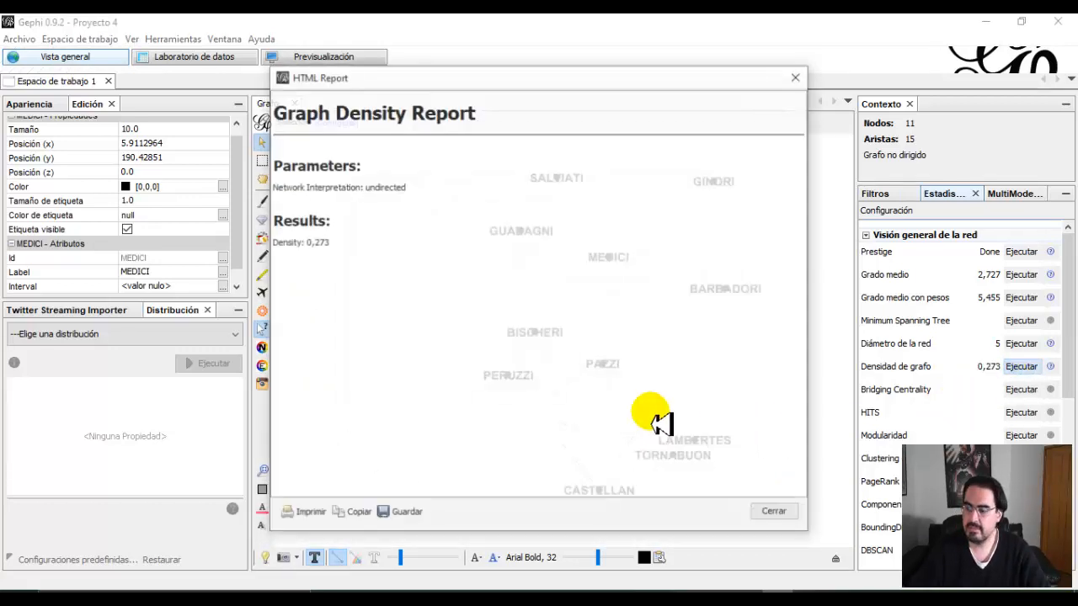
left_click(780, 515)
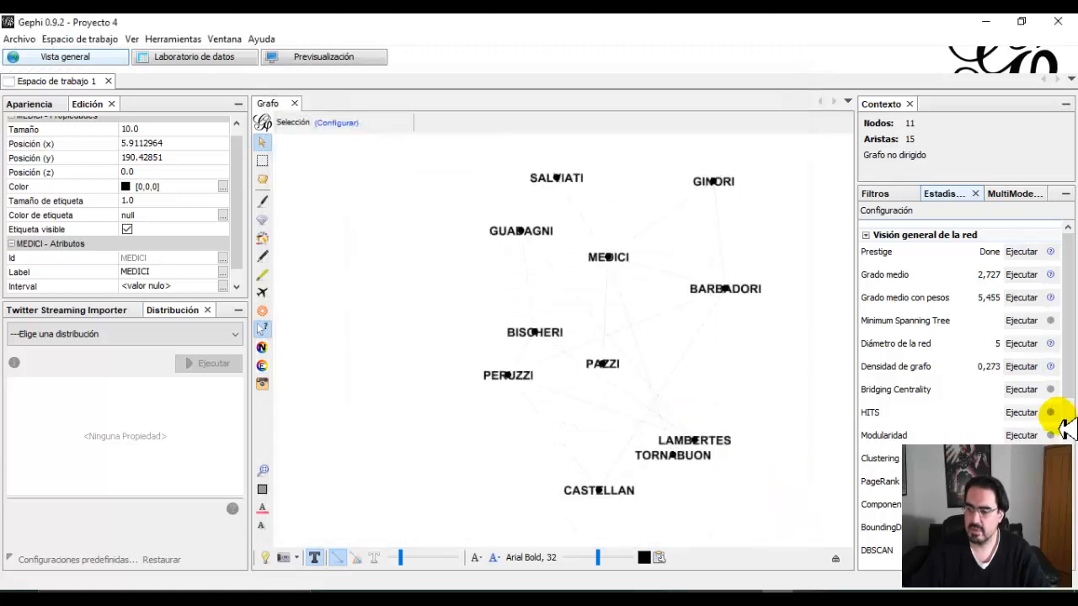
Run Bridging Centrality for the undirected network with values normalized to [0..1], and close the report.
scroll(987, 413, "down", 5)
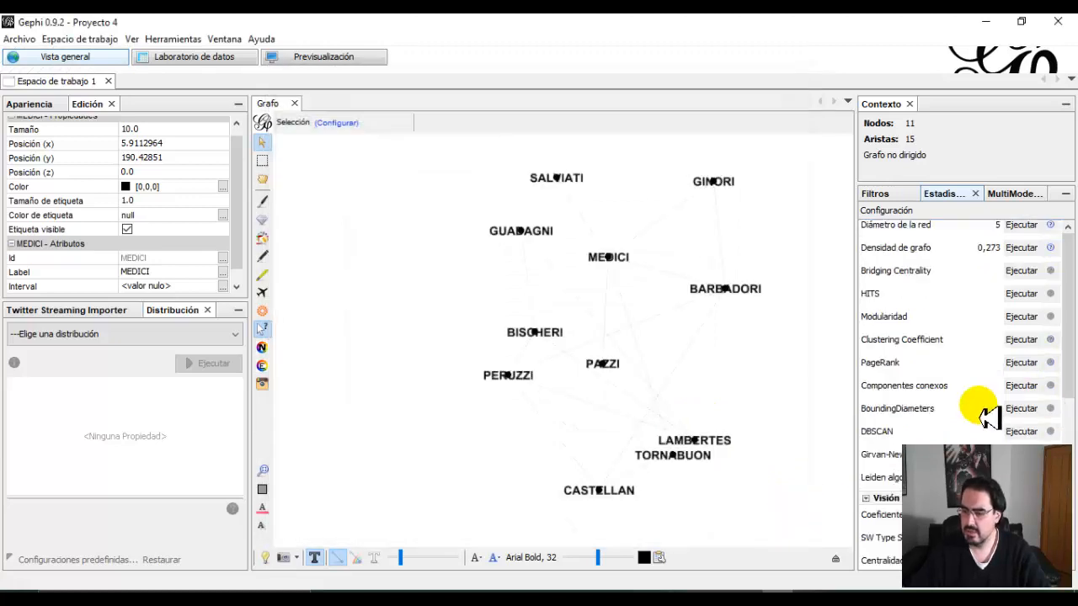
scroll(987, 413, "up", 5)
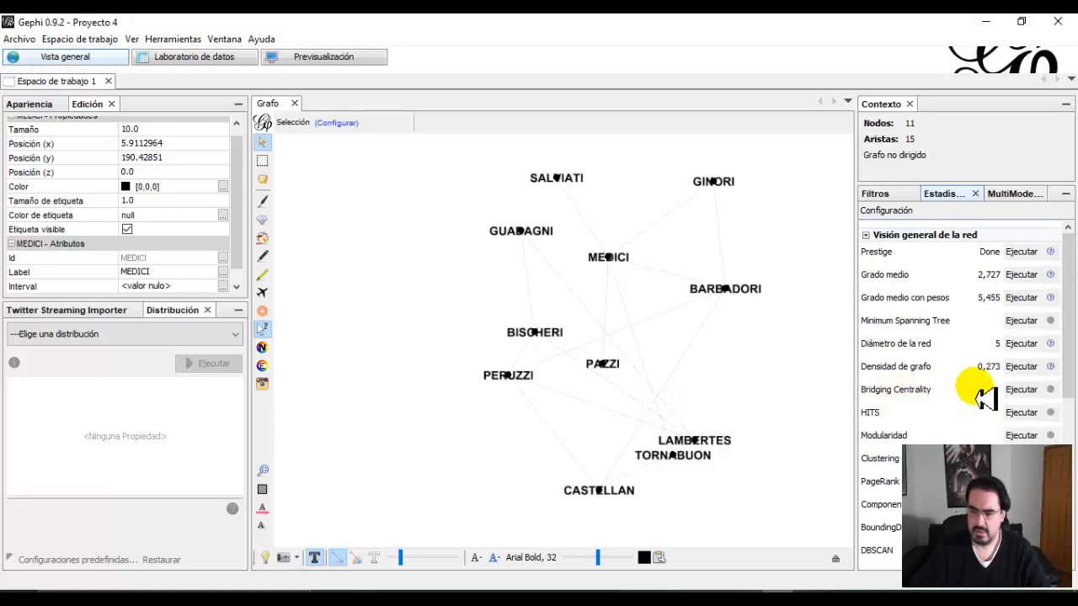
left_click(1022, 390)
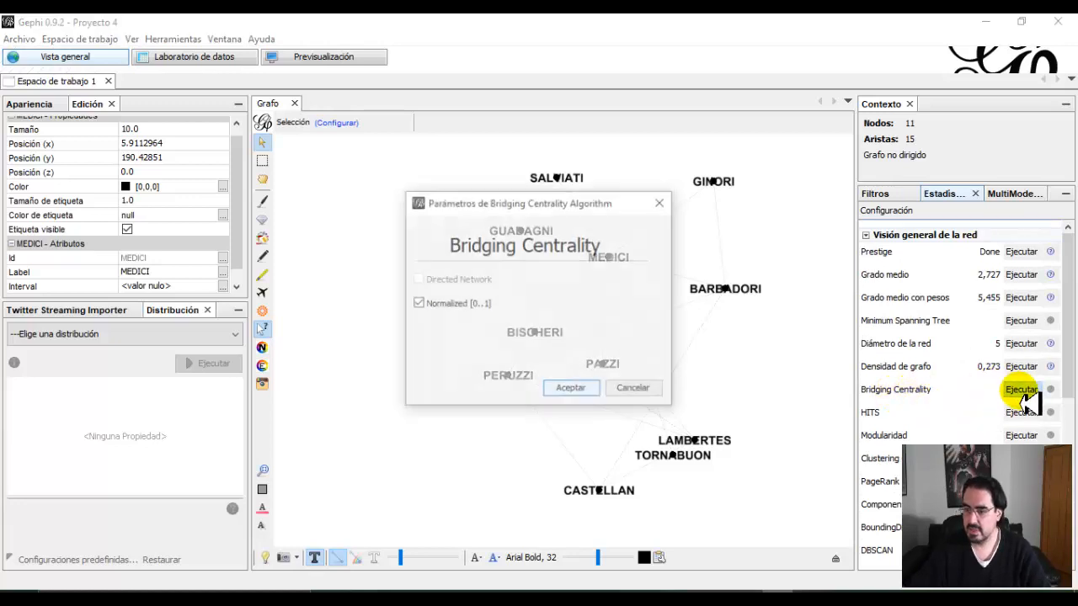
left_click(570, 389)
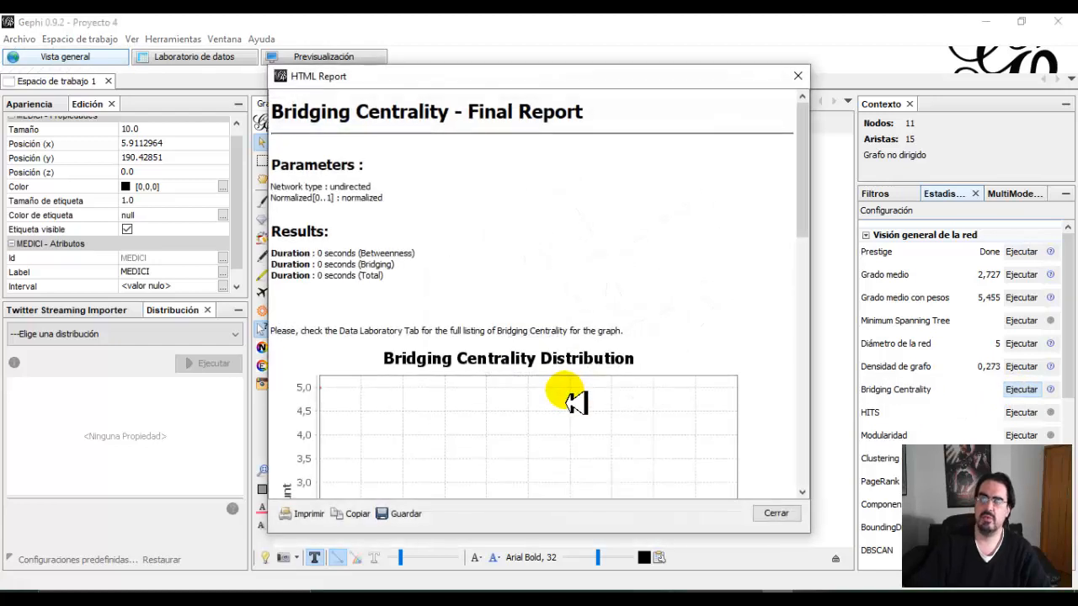
left_click(771, 514)
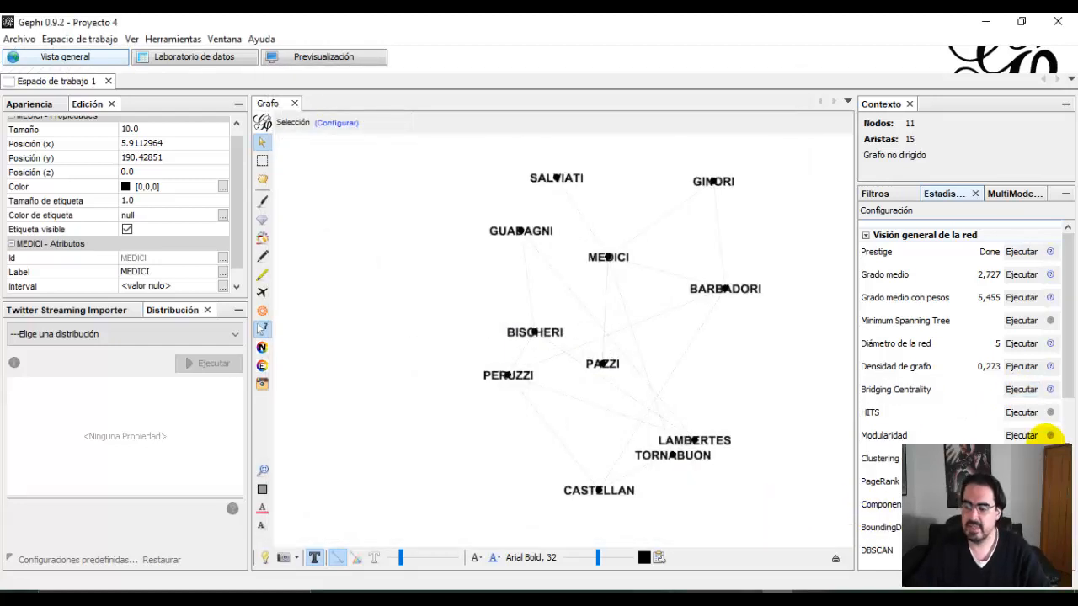
Rerun Bridging Centrality with the same normalized setting to review its final report, and close the report again.
scroll(1059, 375, "down", 2)
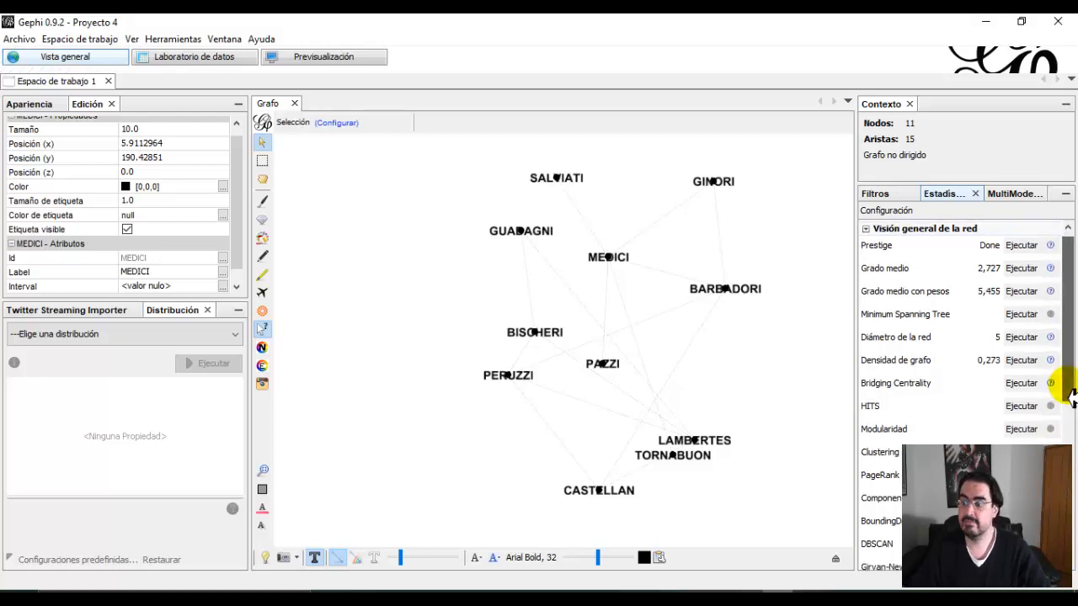
scroll(1071, 415, "down", 2)
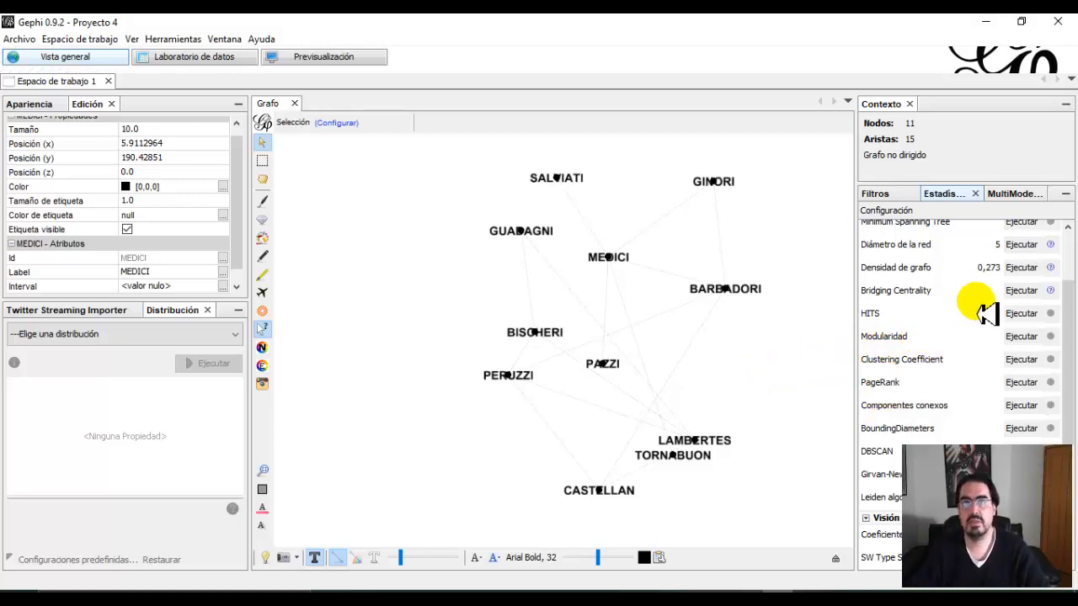
left_click(1022, 291)
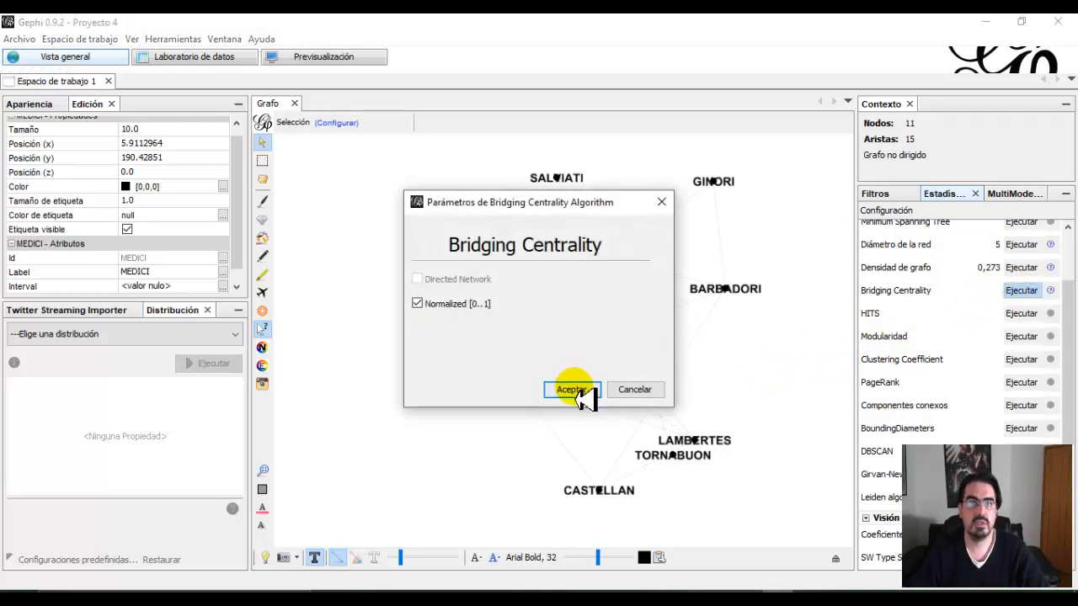
left_click(576, 390)
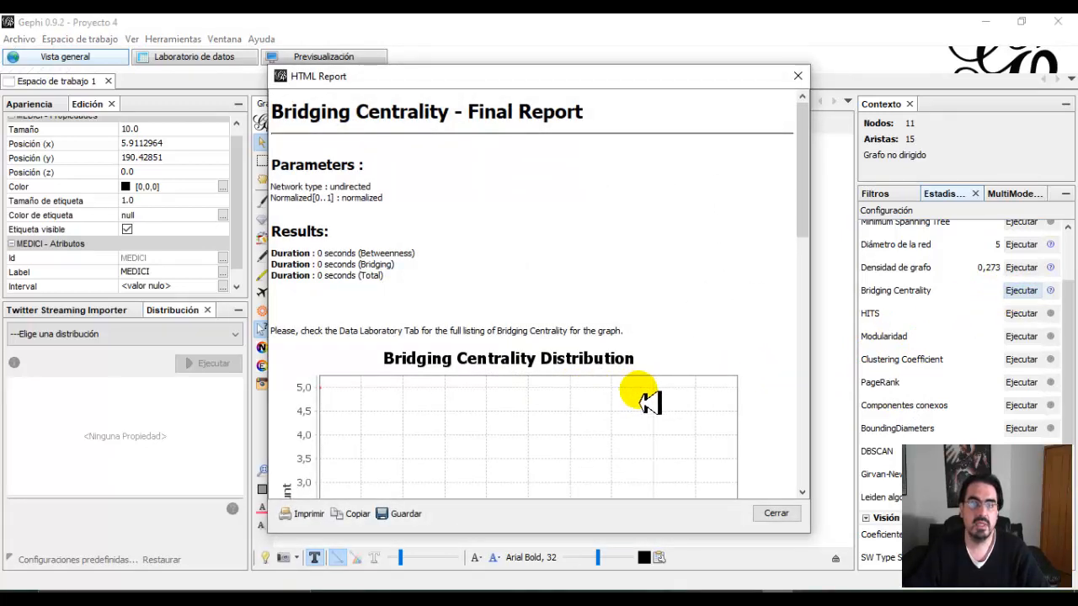
left_click(776, 513)
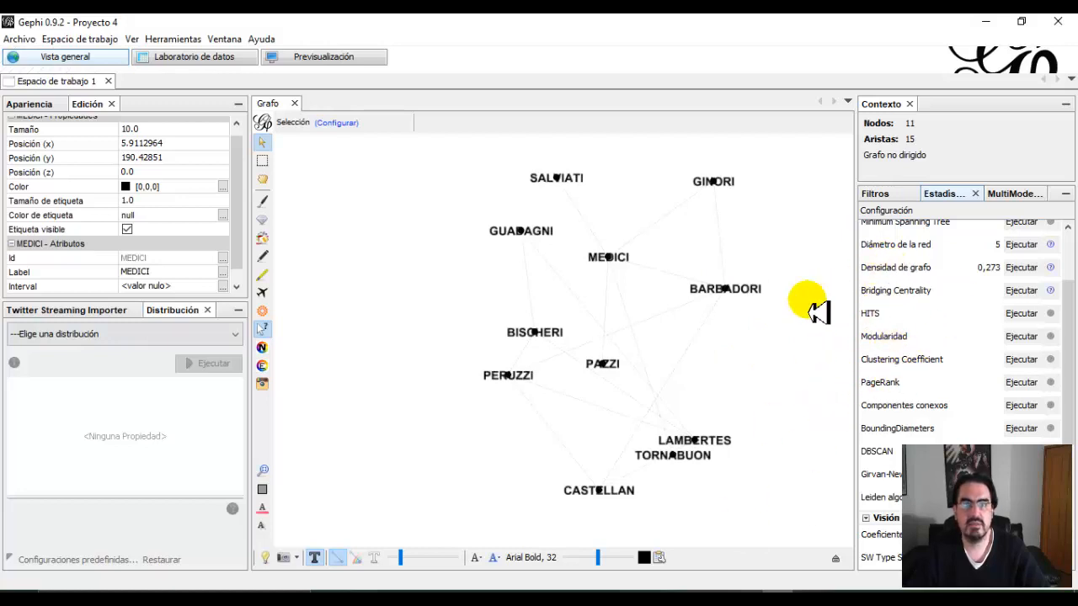
Size the nodes by a Grado ranking from minimum 1 to maximum 30, and check the degrees in the node data table.
scroll(968, 311, "up", 3)
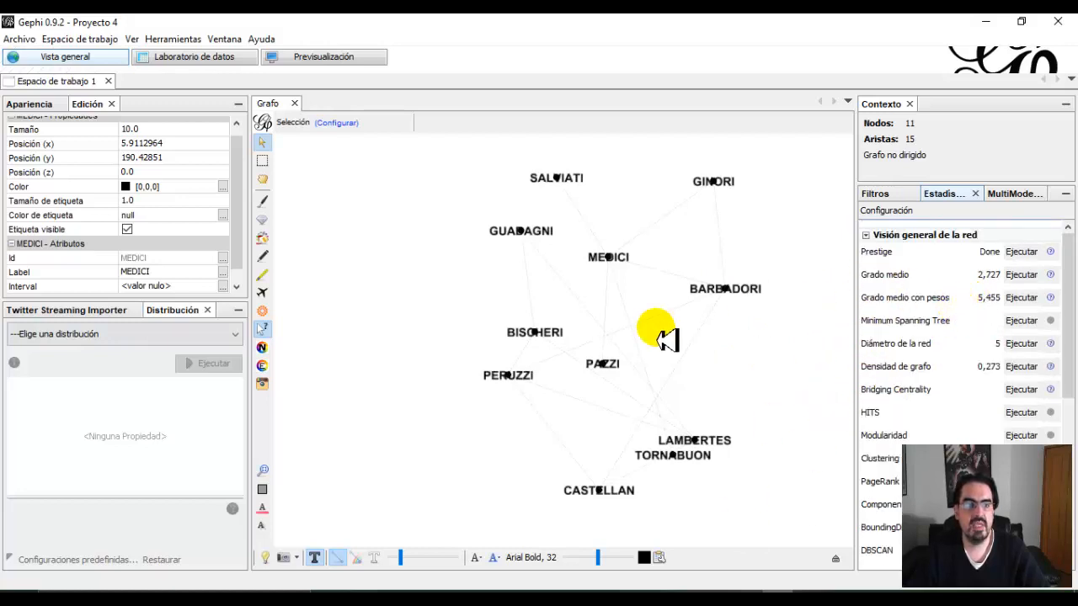
left_click(38, 105)
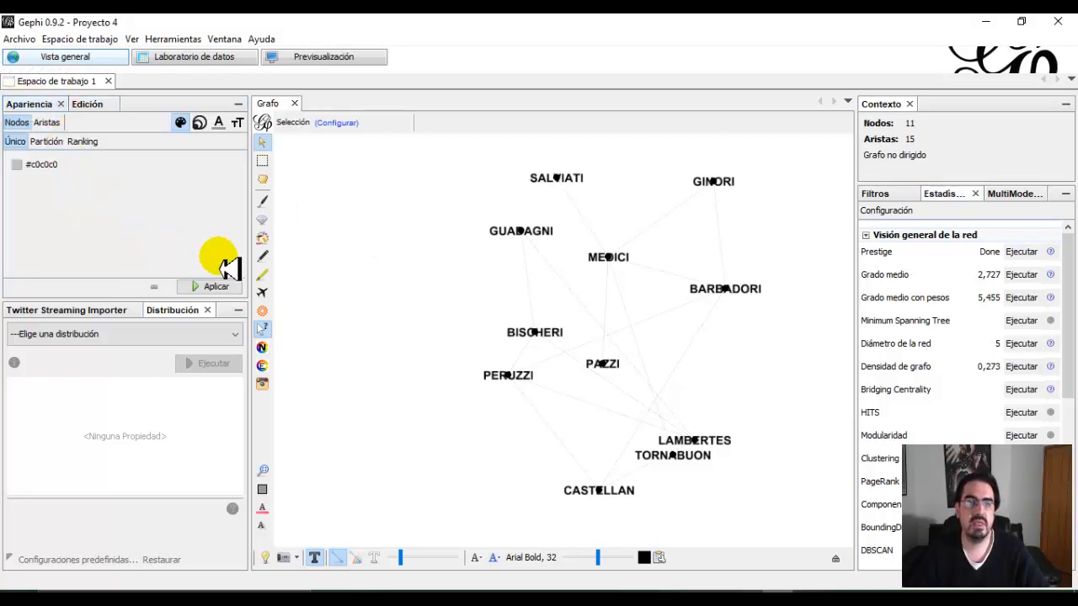
mouse_move(409, 335)
left_mouse_down()
mouse_move(396, 330)
mouse_move(402, 345)
left_mouse_up()
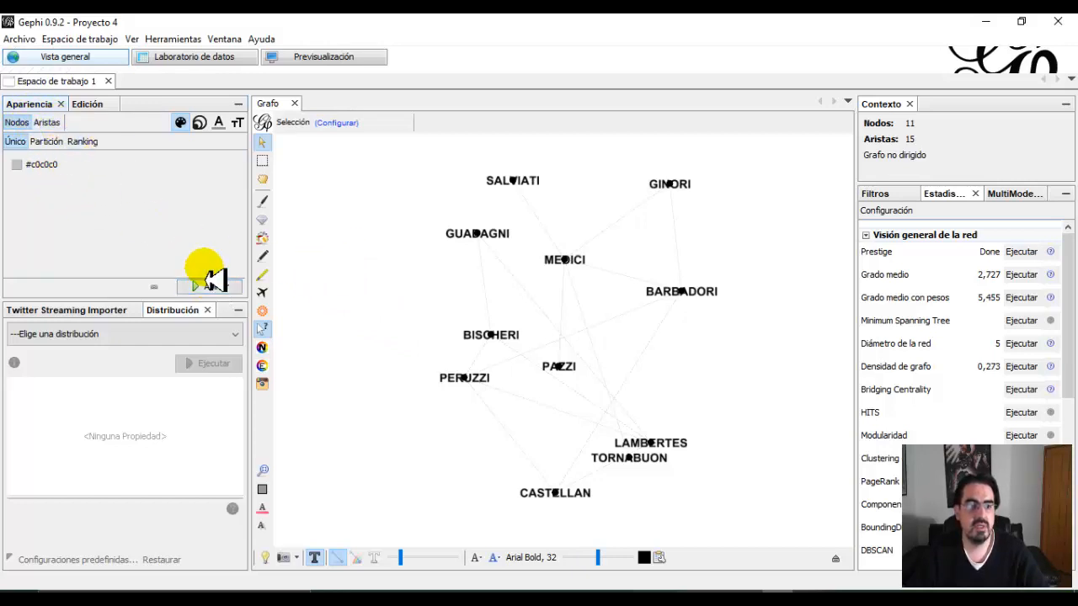
left_click(199, 123)
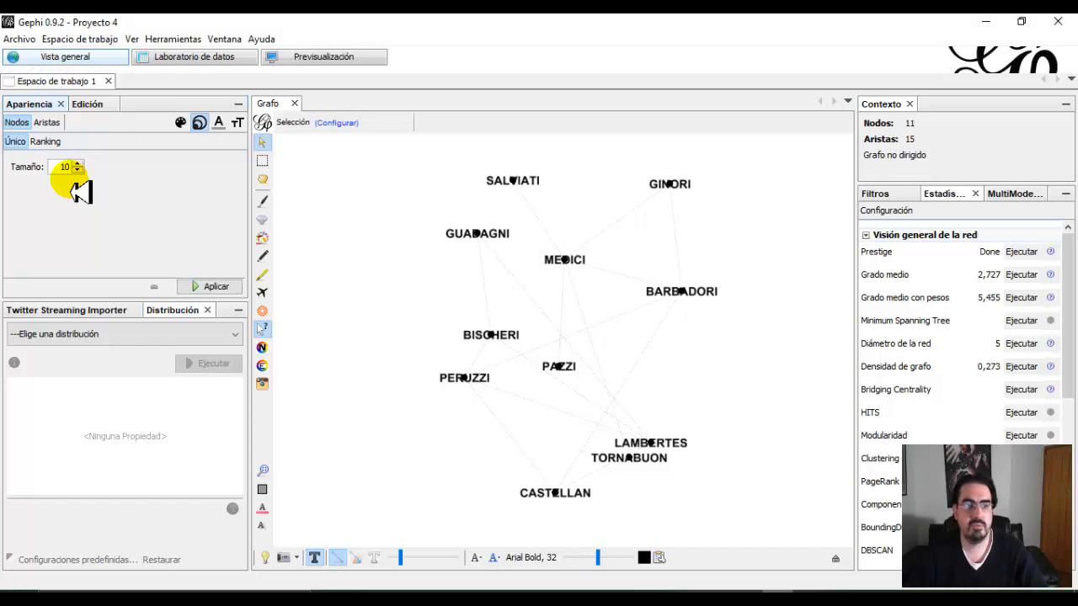
left_click(46, 141)
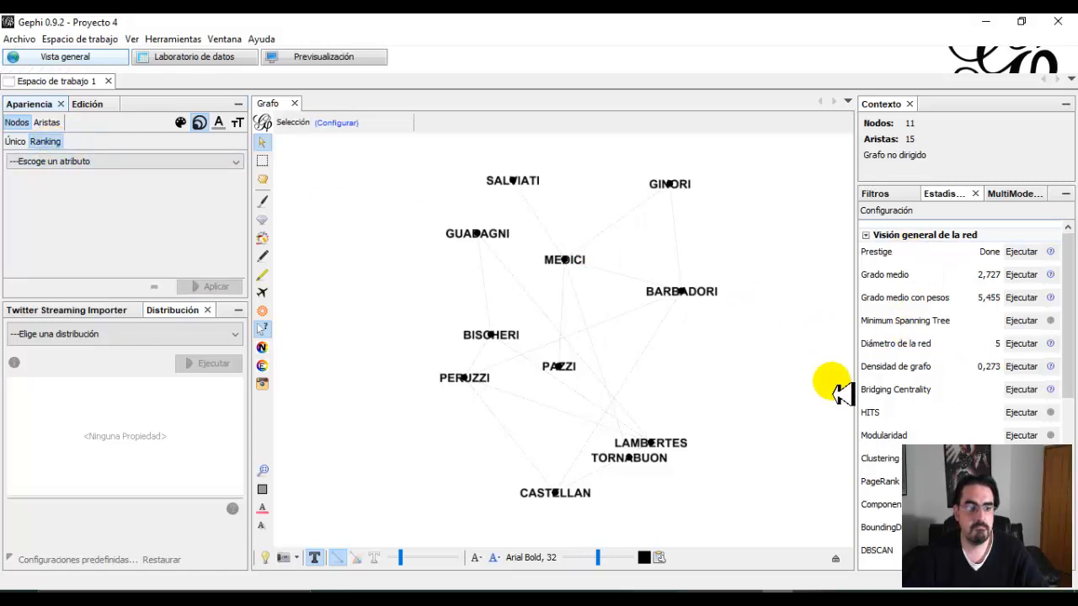
left_click(71, 161)
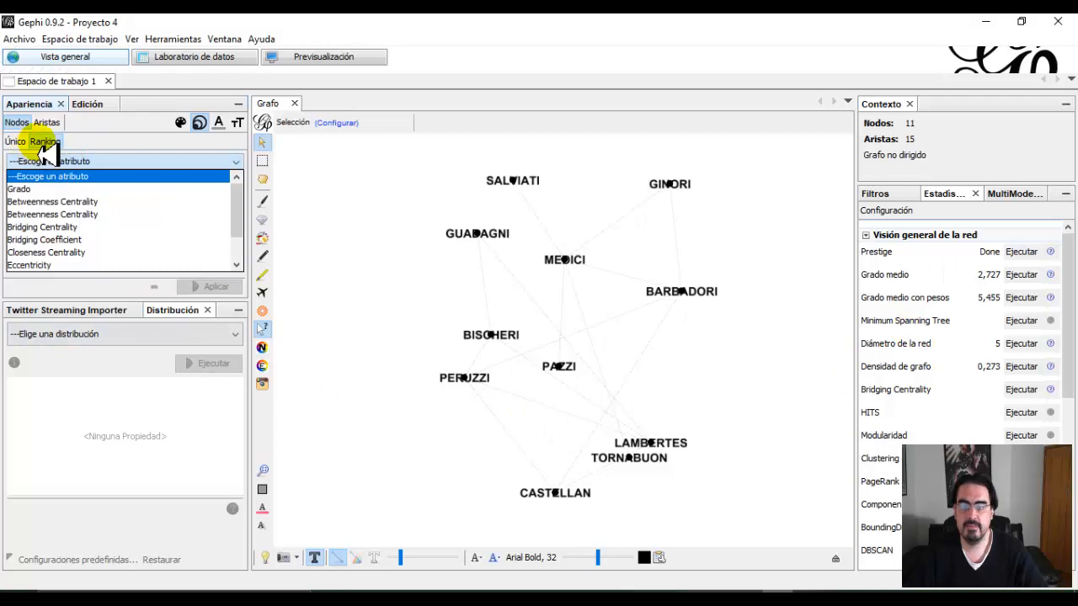
left_click(48, 157)
left_click(56, 162)
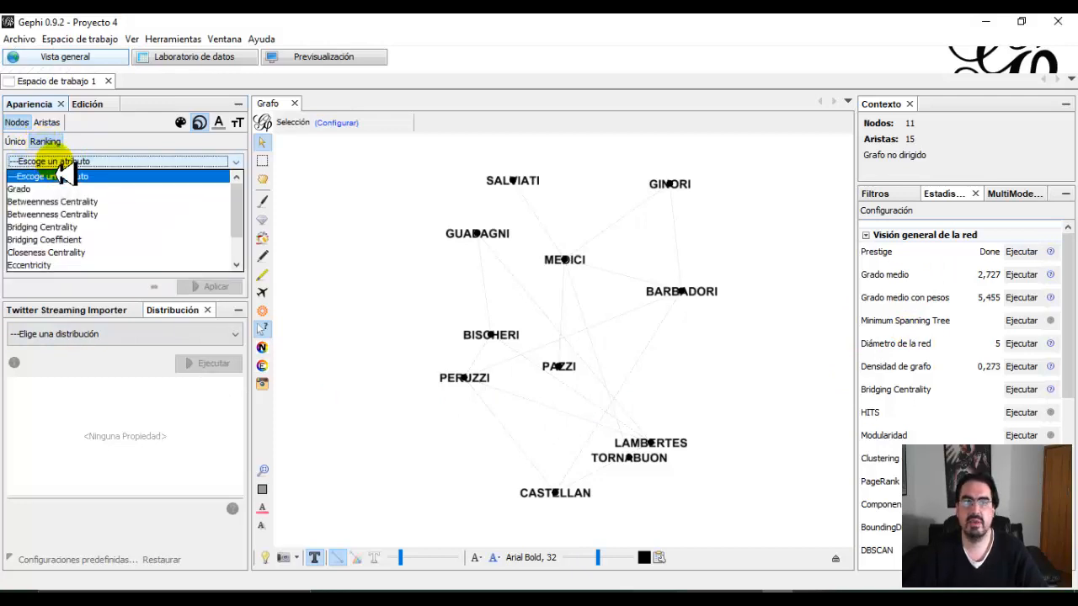
left_click(21, 189)
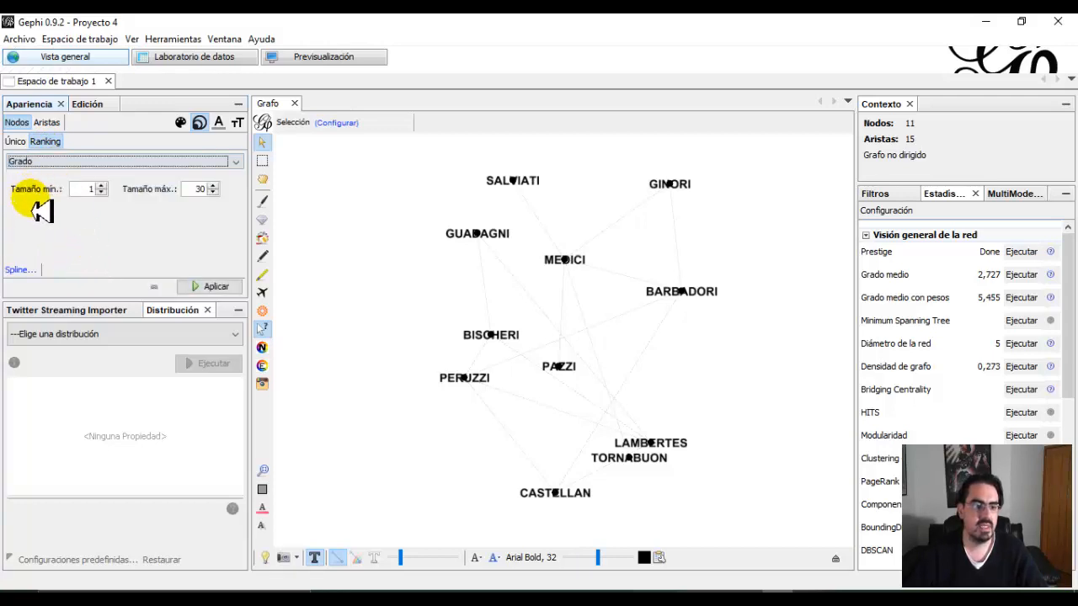
left_click(210, 287)
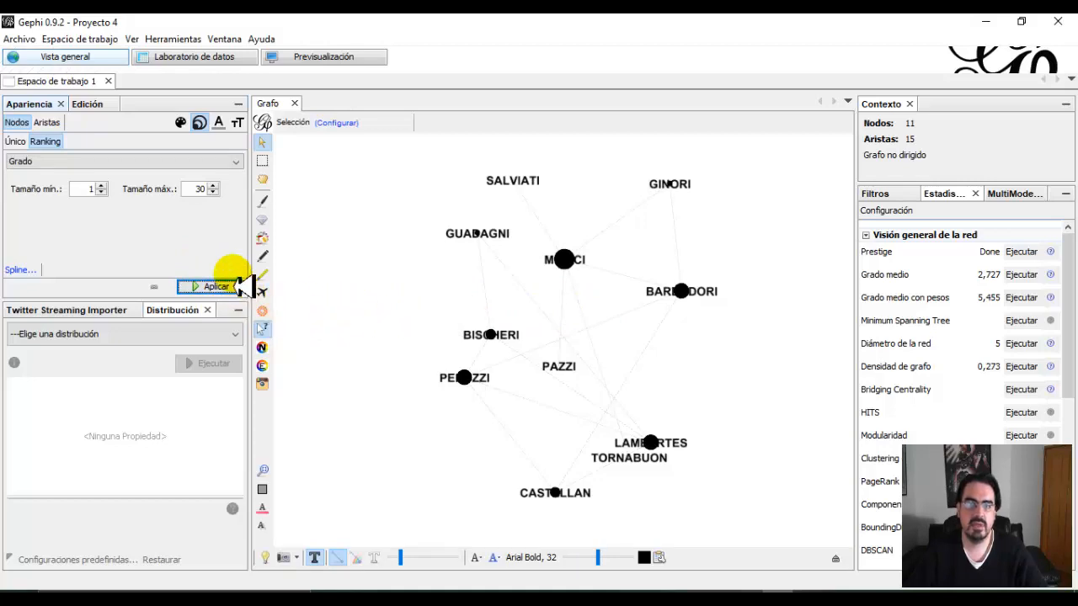
left_click(192, 59)
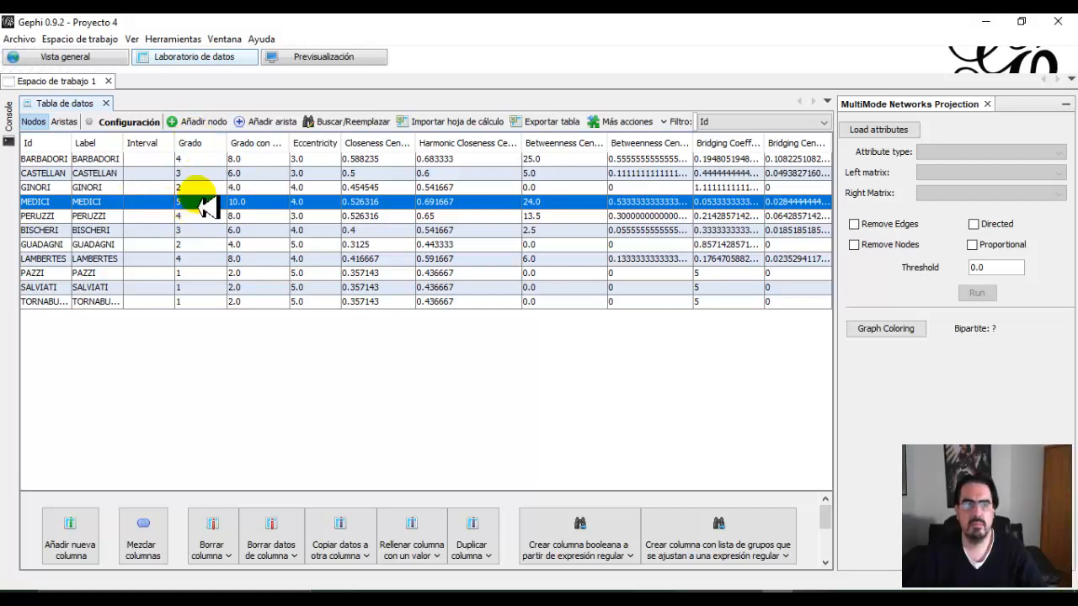
left_click(76, 64)
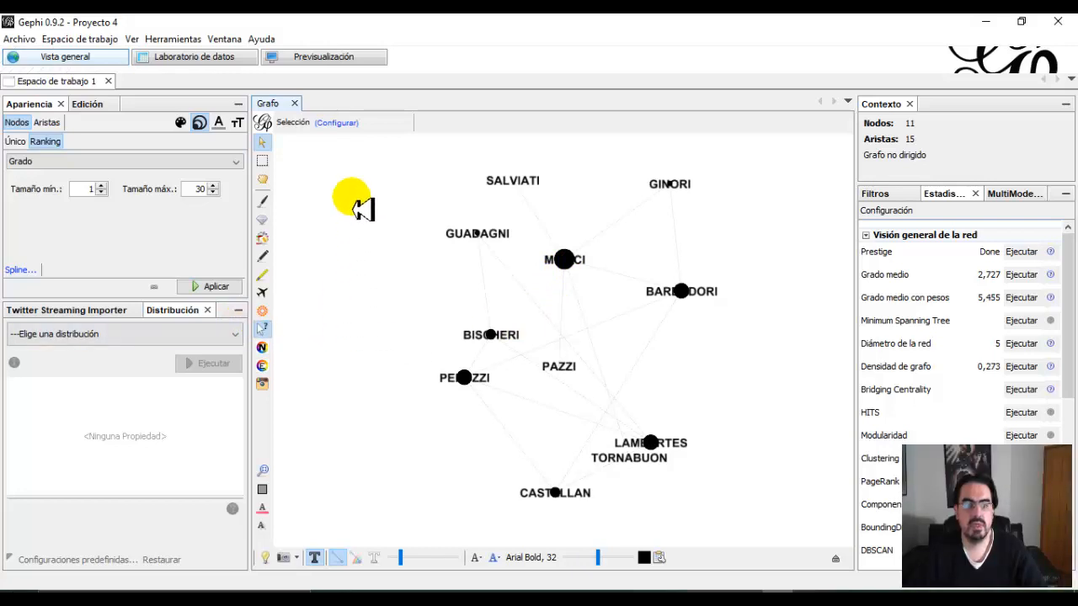
Preview the node colour partition by Grado.
left_click(182, 122)
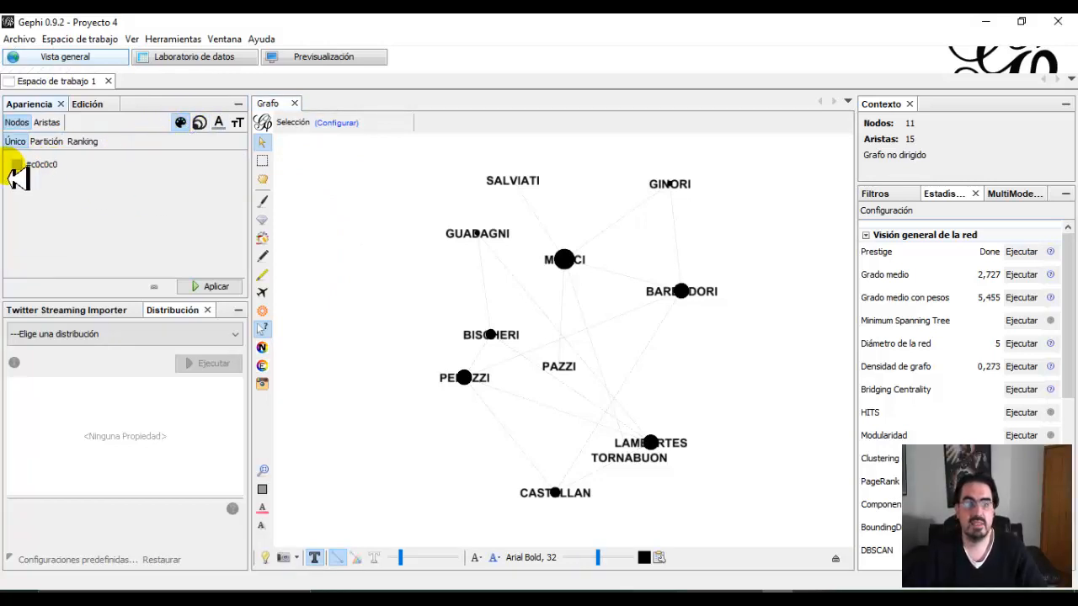
left_click(46, 143)
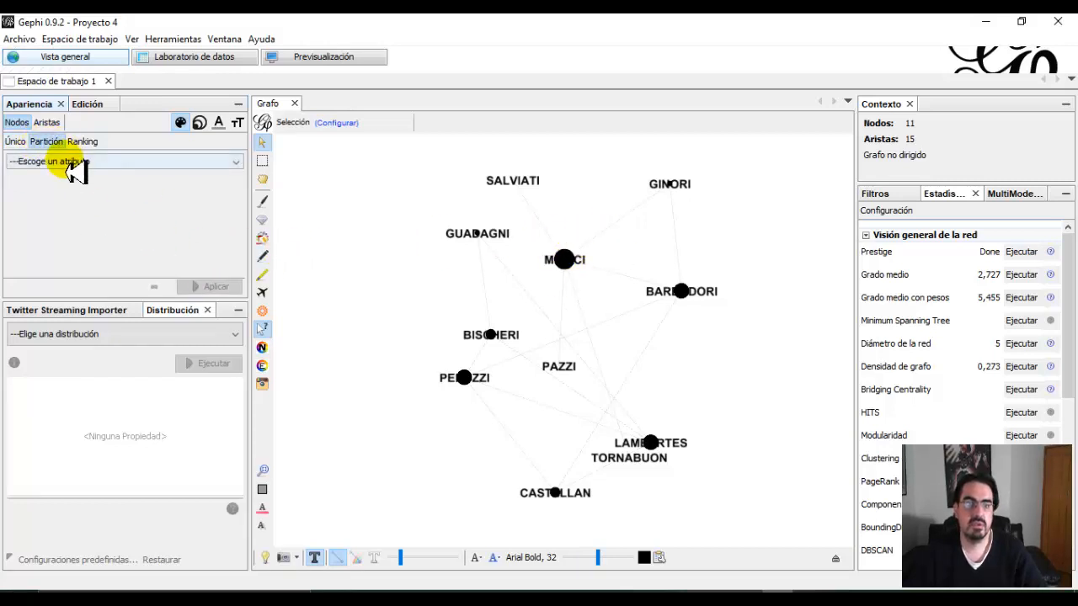
left_click(73, 161)
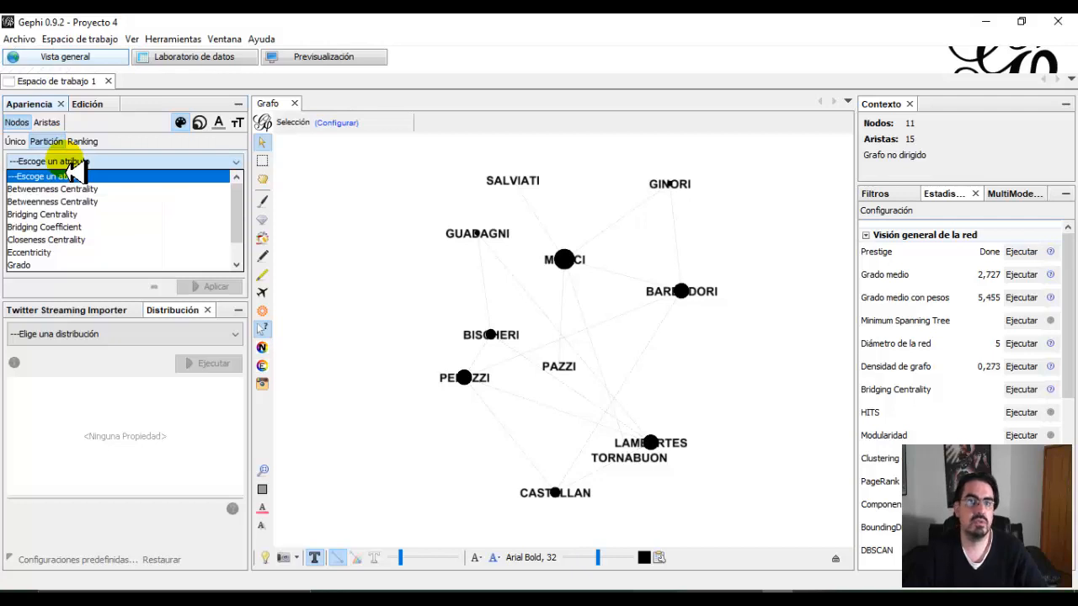
left_click(32, 264)
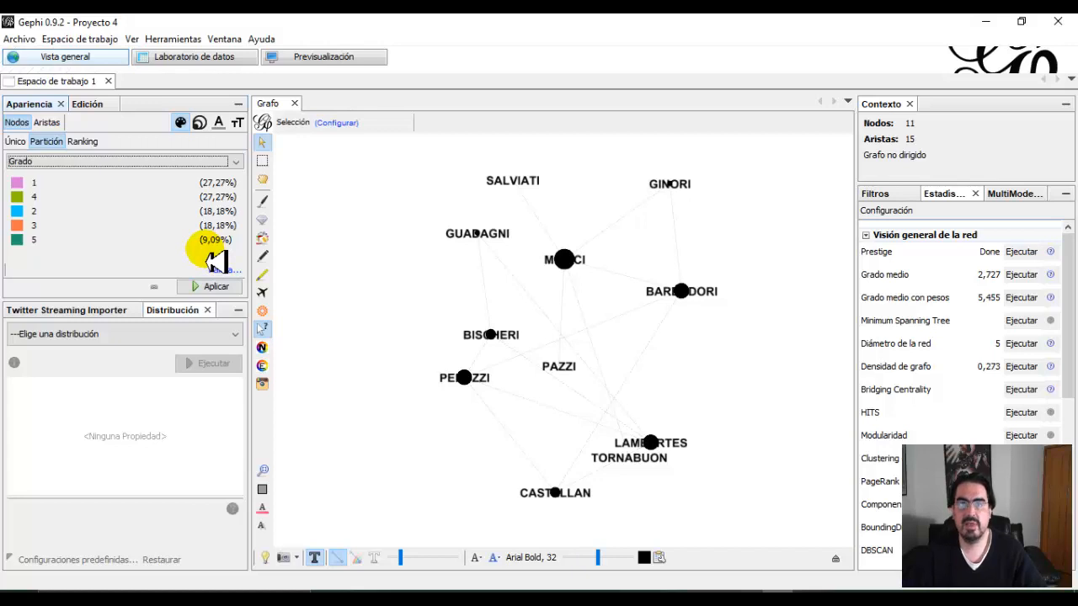
Colour the nodes by a Grado ranking using the default white-to-green gradient.
left_click(81, 141)
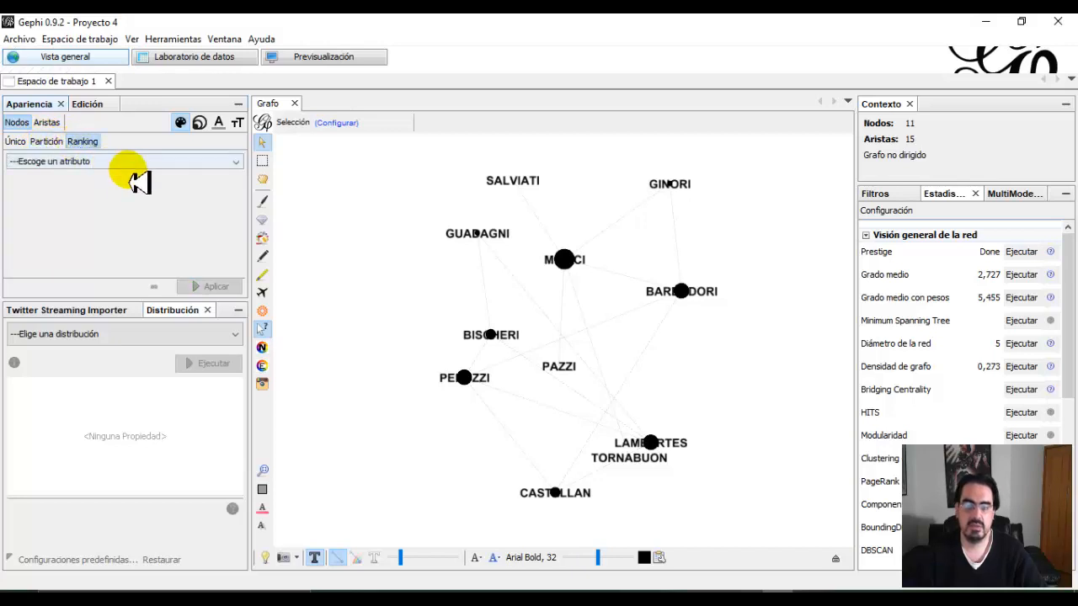
left_click(91, 164)
left_click(27, 187)
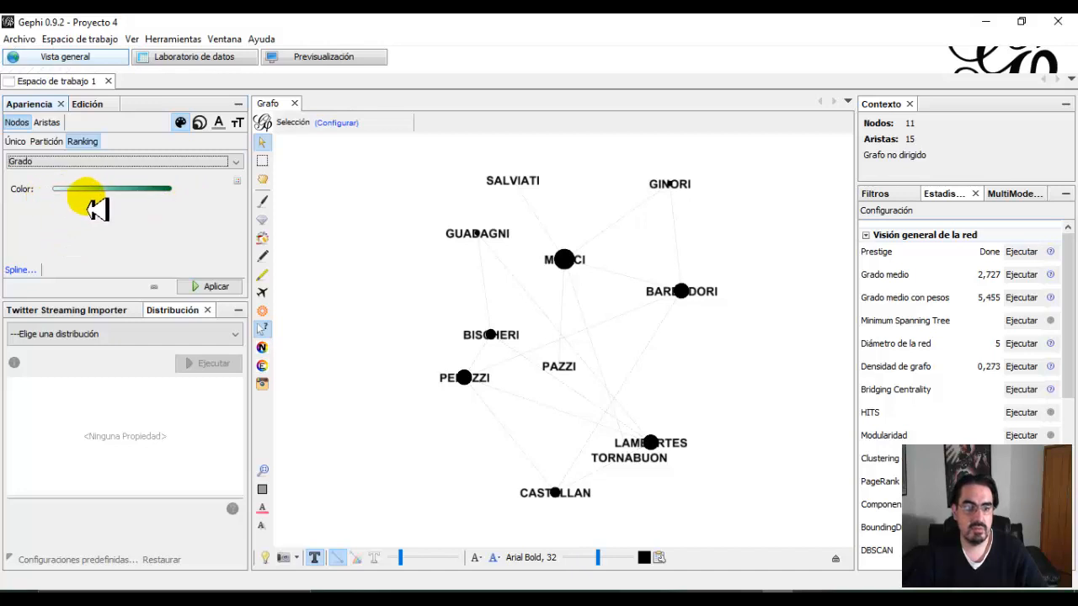
left_click(206, 288)
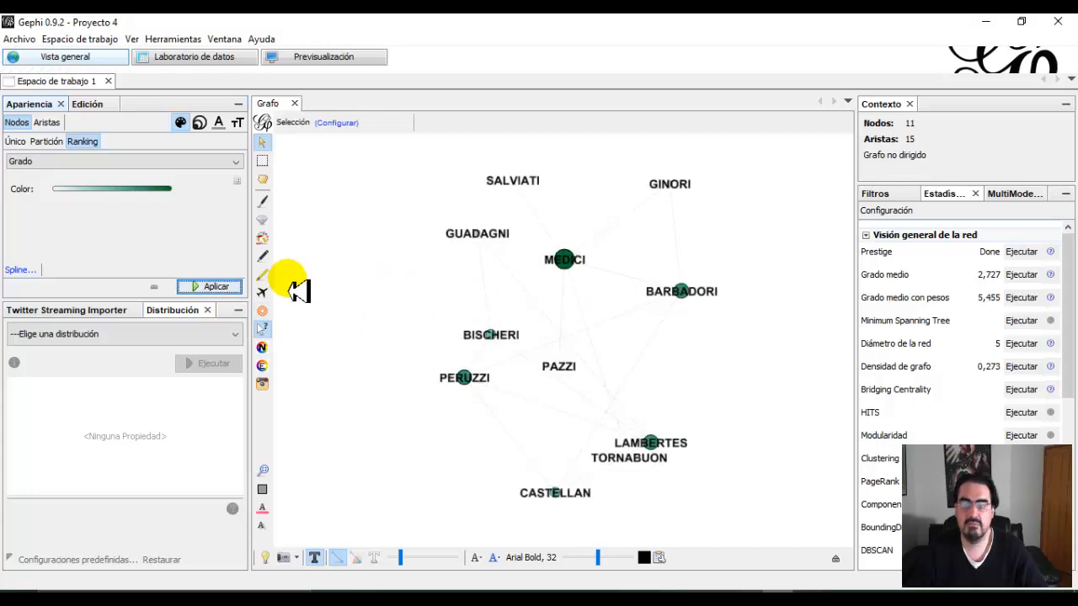
Switch the Grado ranking to the default orange-white-purple palette and apply it to the nodes.
left_click(237, 182)
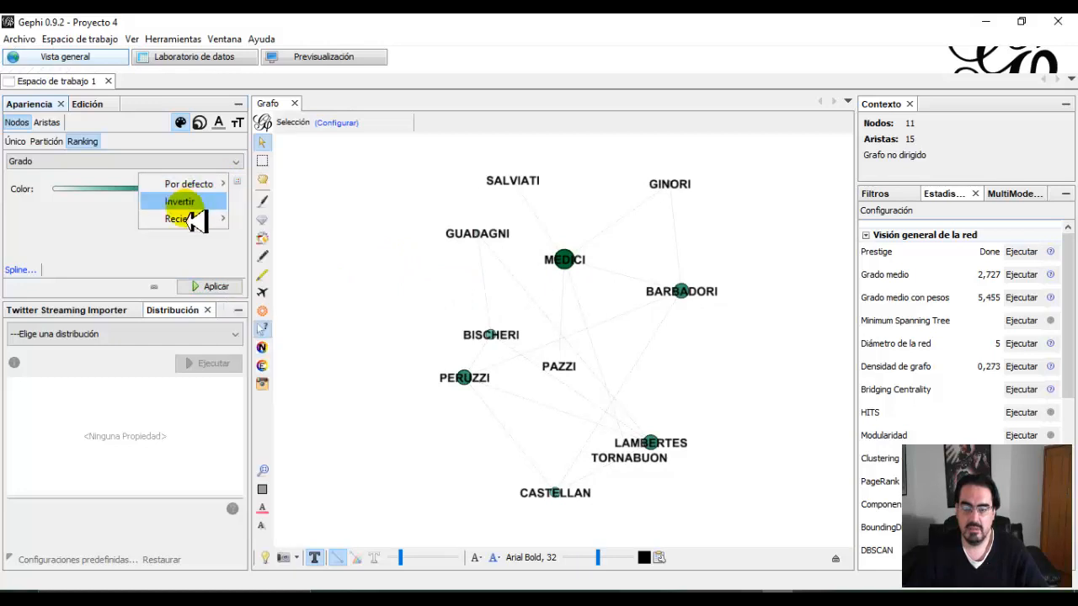
mouse_move(190, 185)
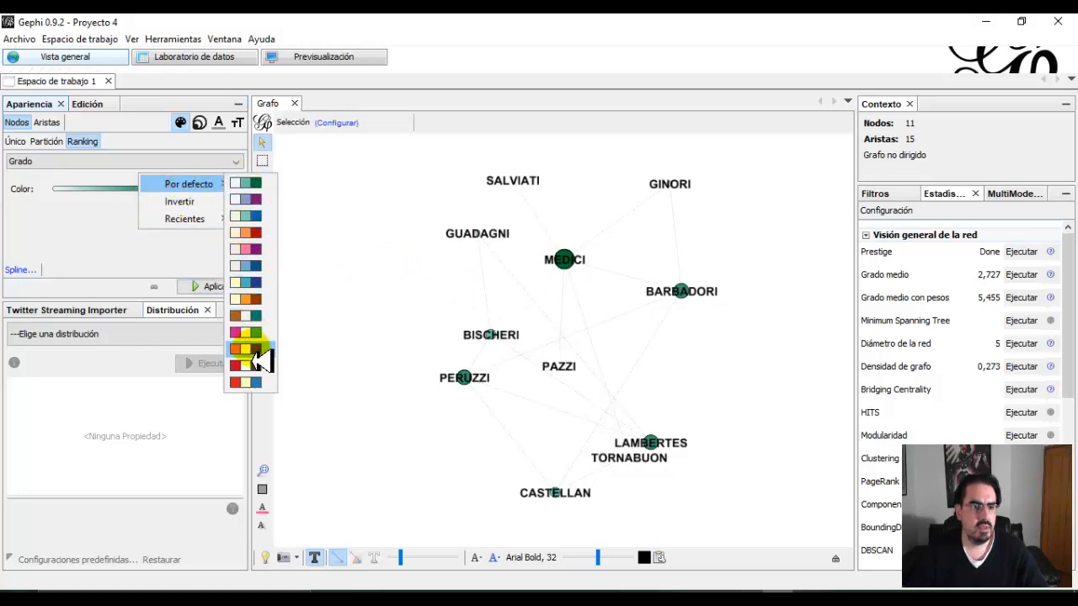
left_click(255, 348)
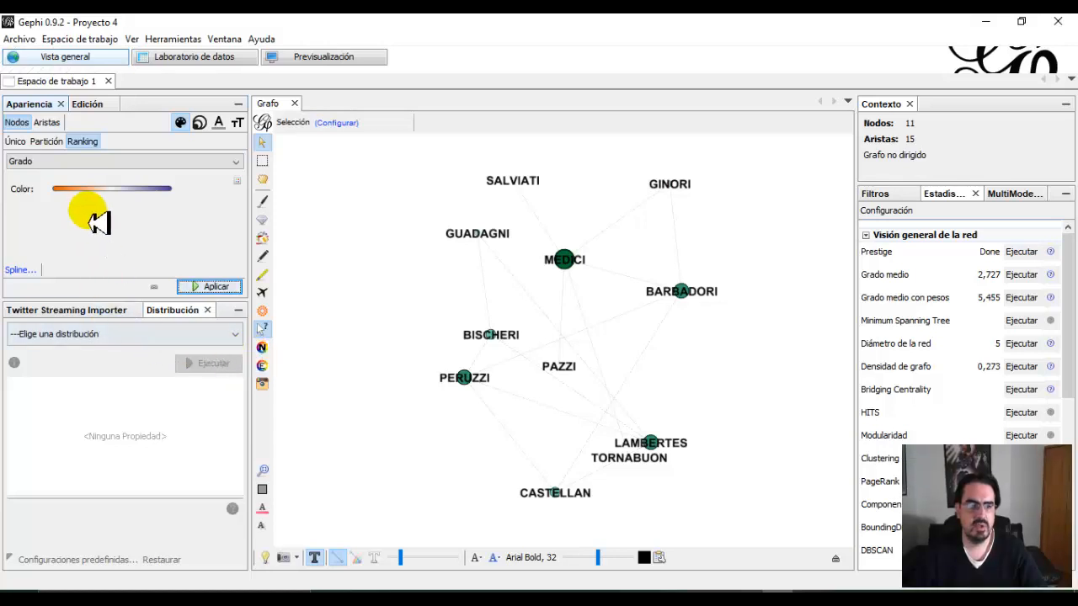
mouse_move(167, 193)
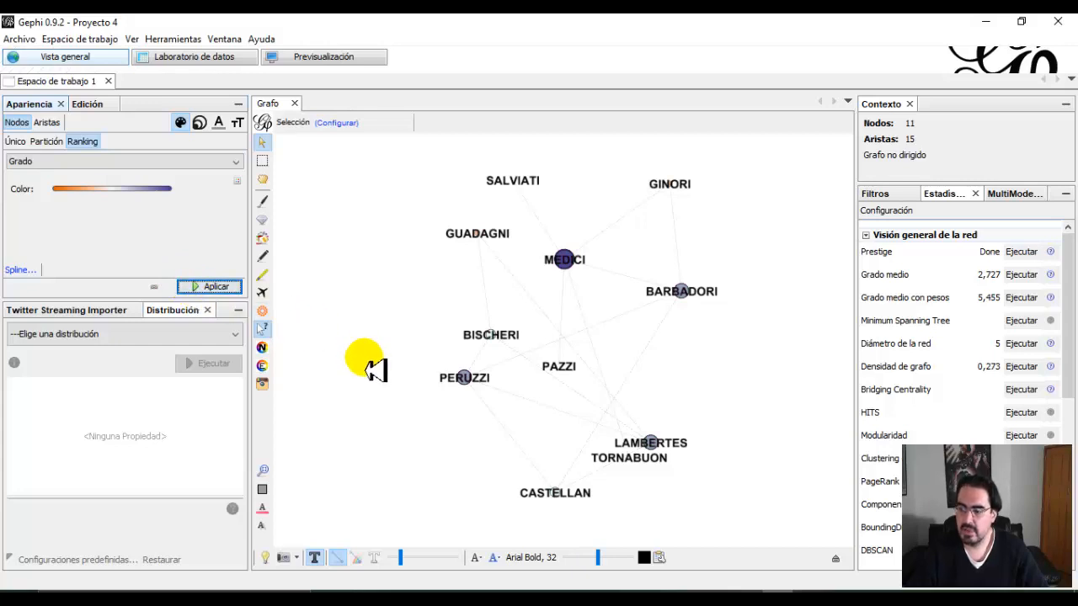
scroll(573, 337, "up", 1)
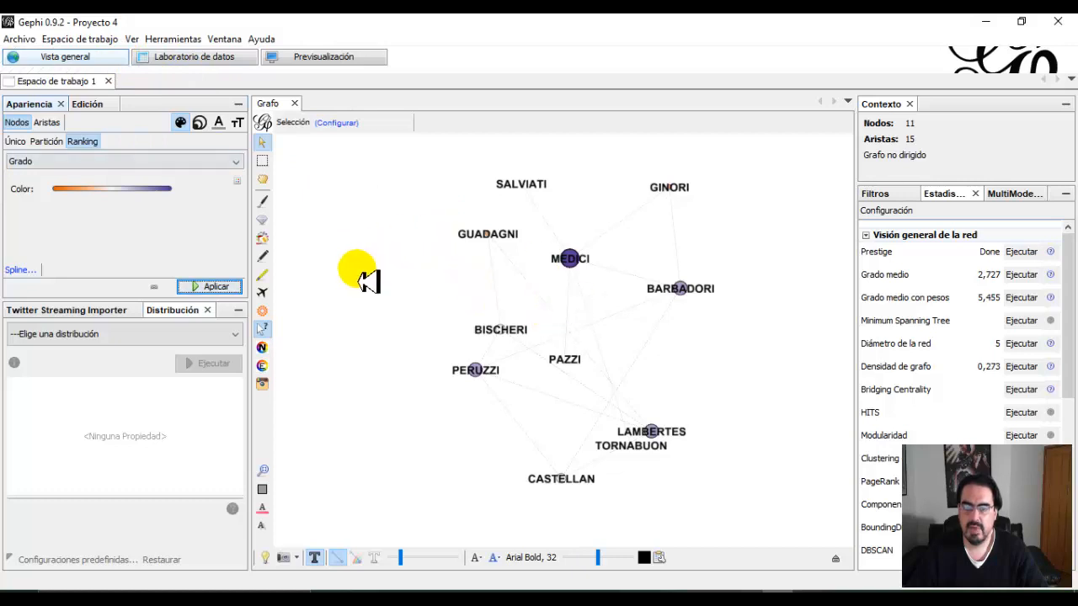
Run the edge vector calculations with degree as both longitude and latitude, and close the report.
left_click(47, 123)
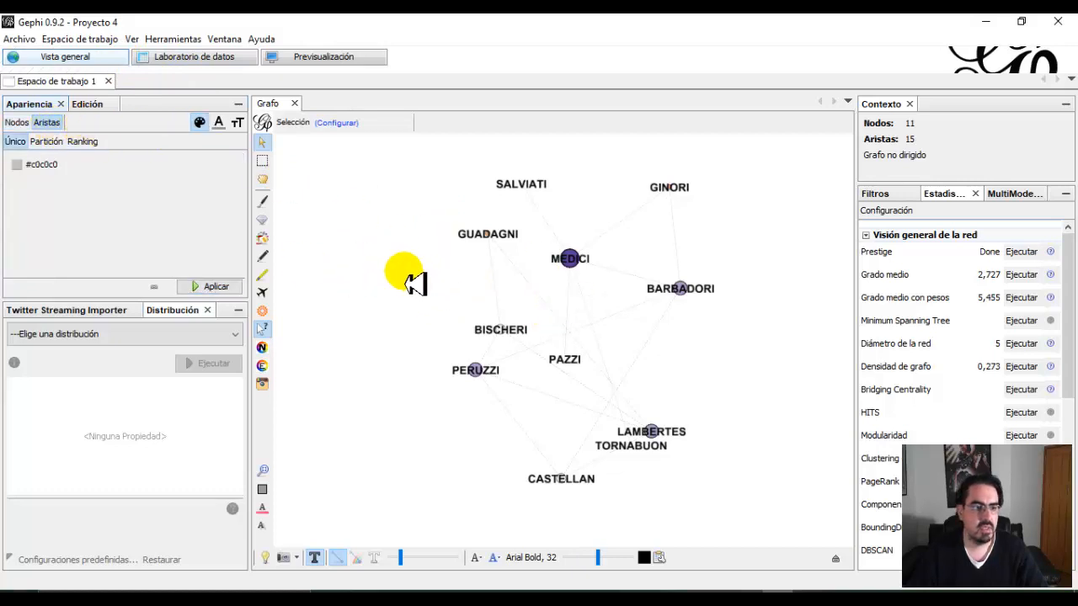
scroll(964, 370, "down", 5)
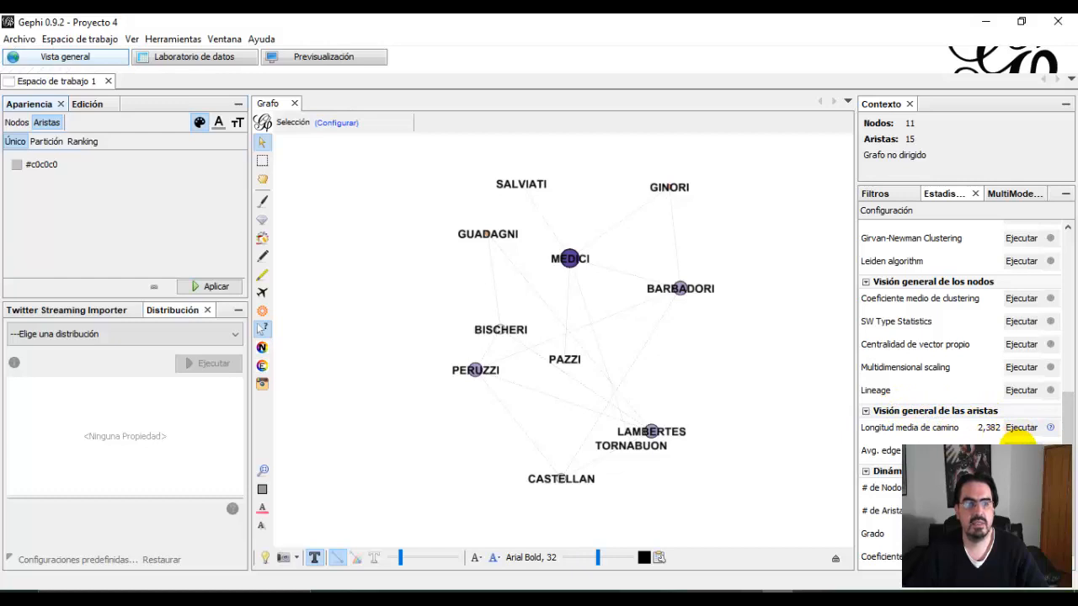
left_click(1021, 433)
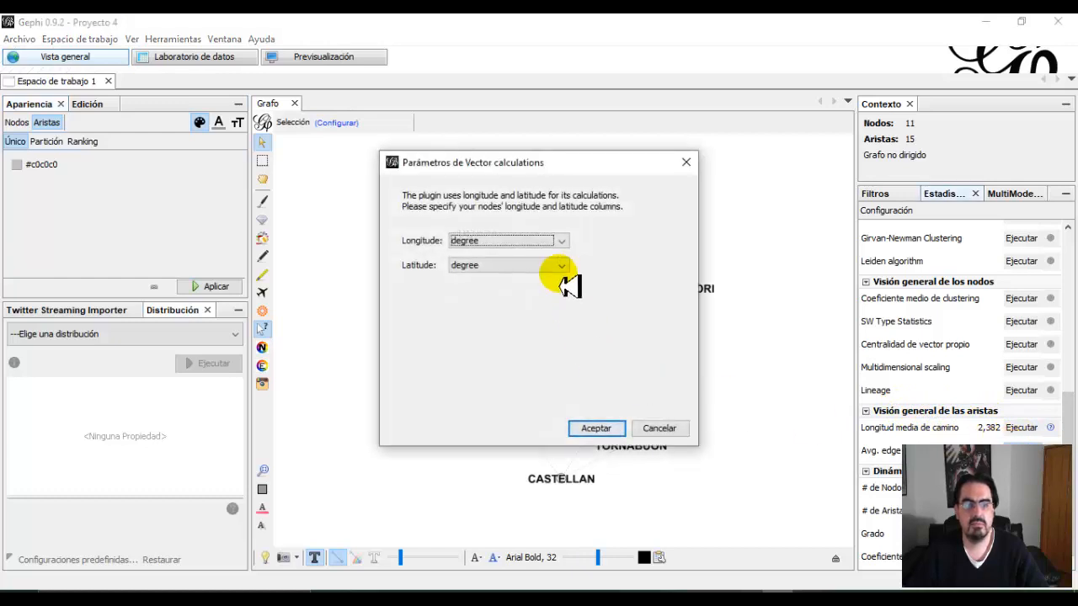
left_click(608, 428)
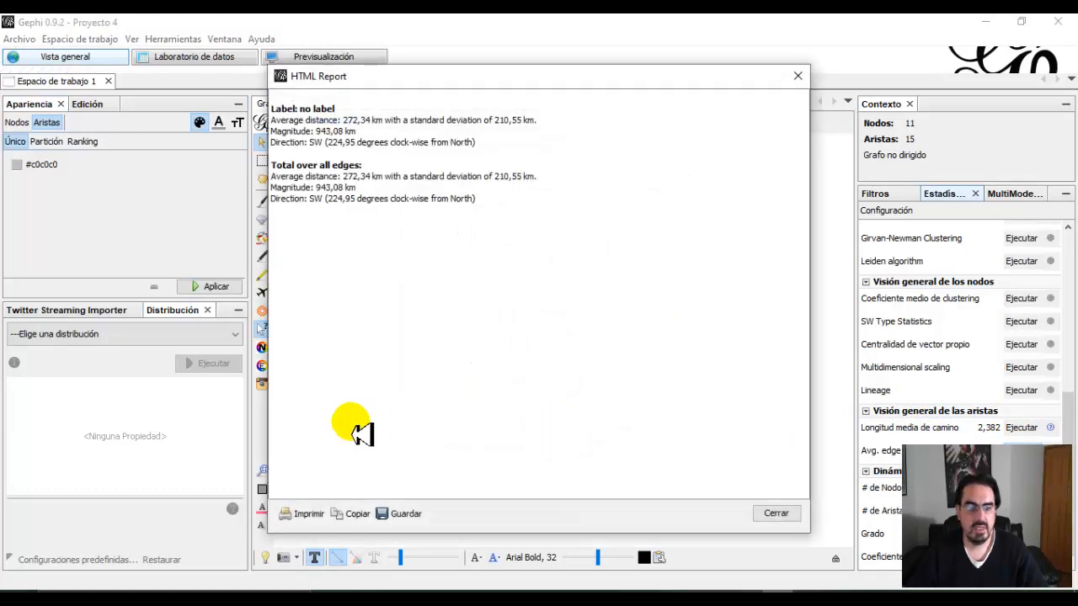
left_click(798, 76)
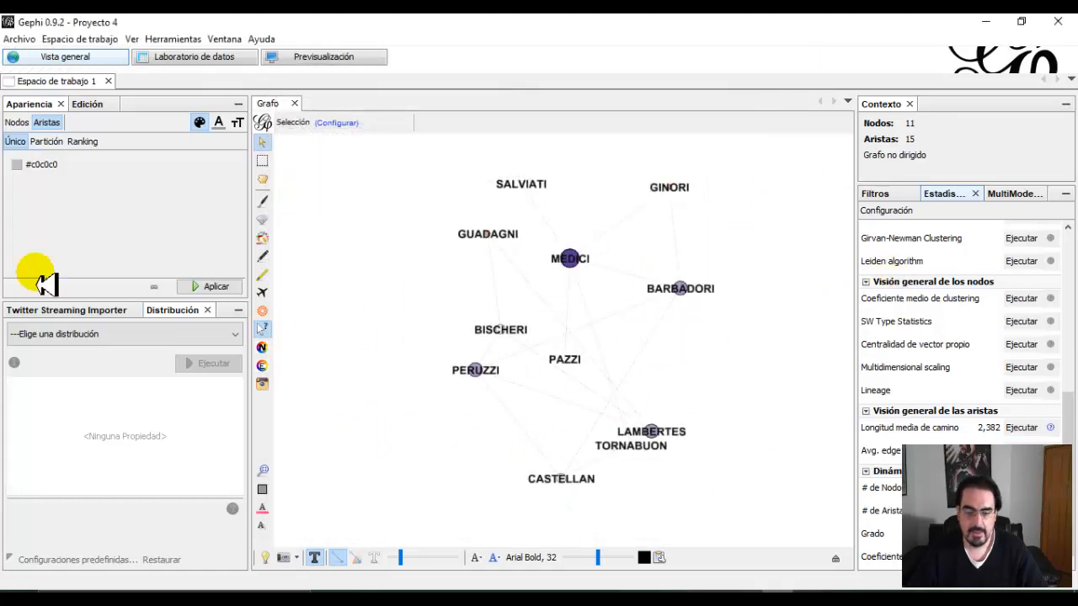
Colour the edges by a Peso ranking using the default white-to-green gradient.
left_click(81, 144)
left_click(50, 161)
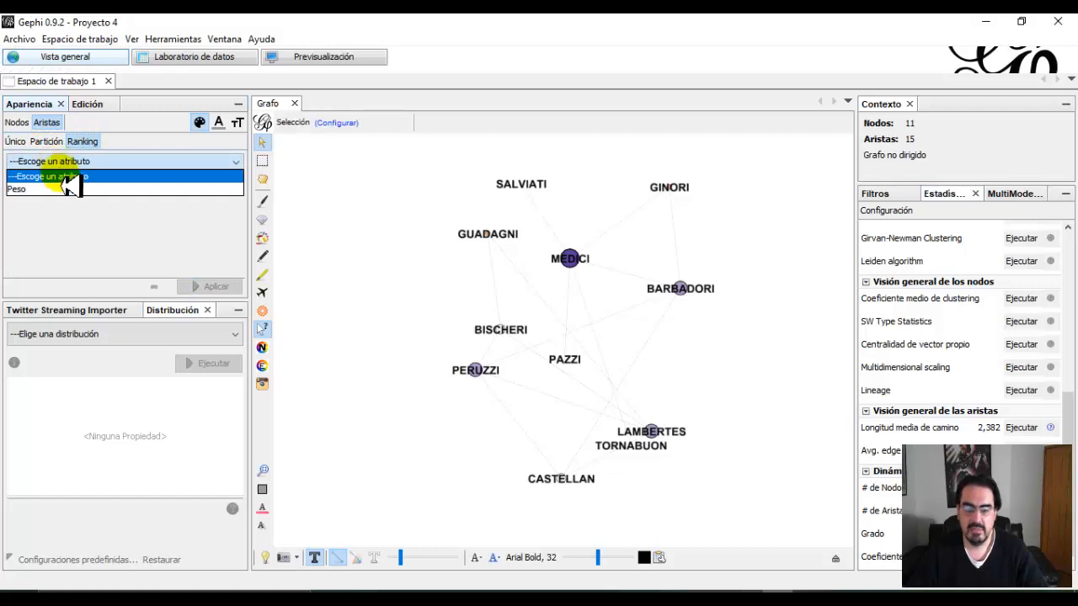
left_click(71, 189)
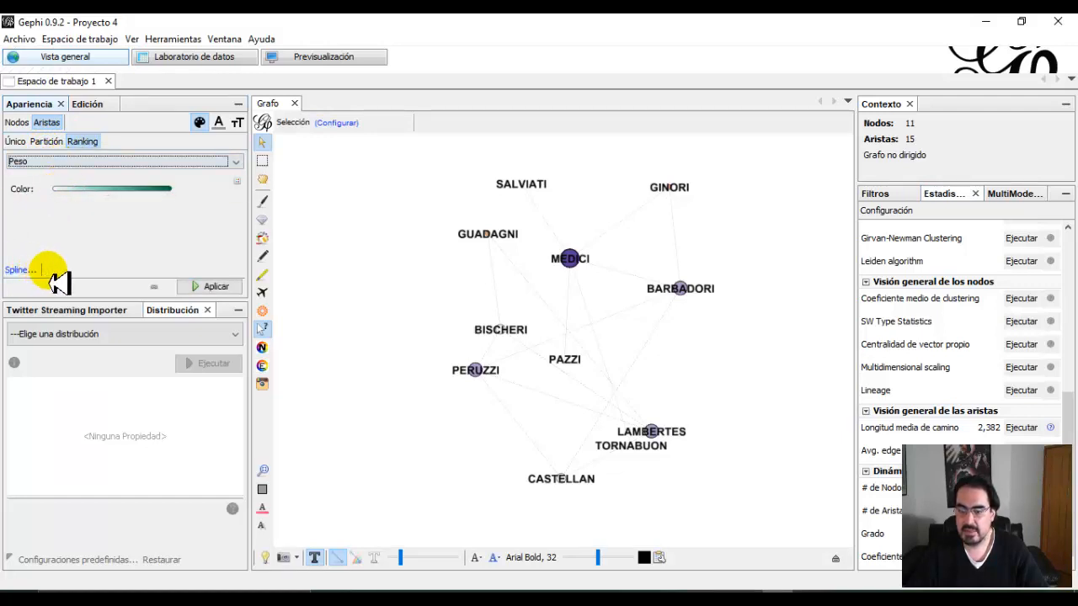
left_click(206, 288)
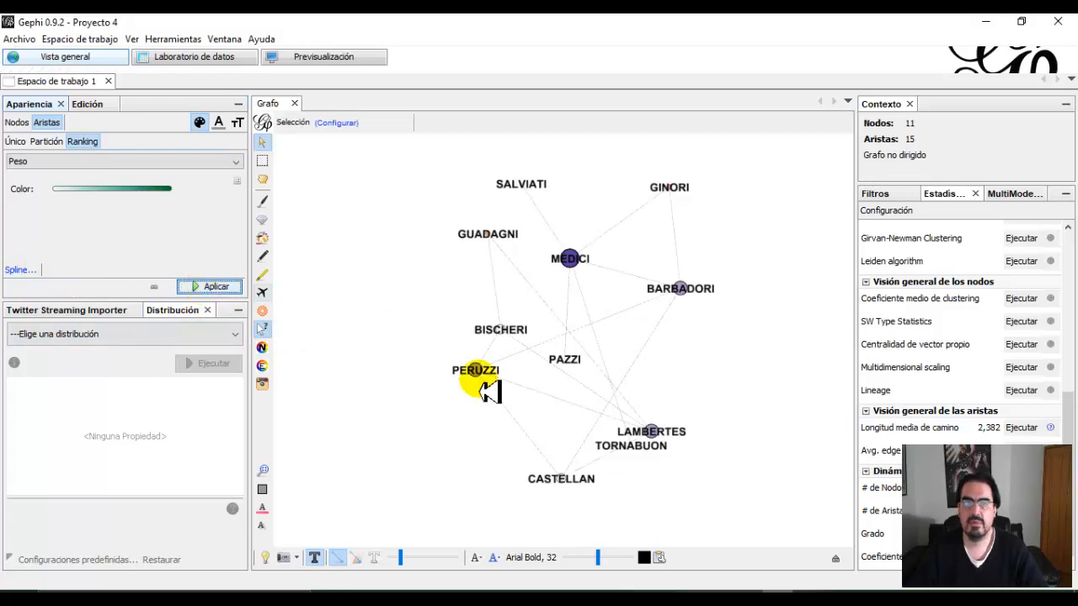
Thicken the graph's edges moderately, and review the node data table before returning to the graph.
left_click_drag(402, 566, 443, 563)
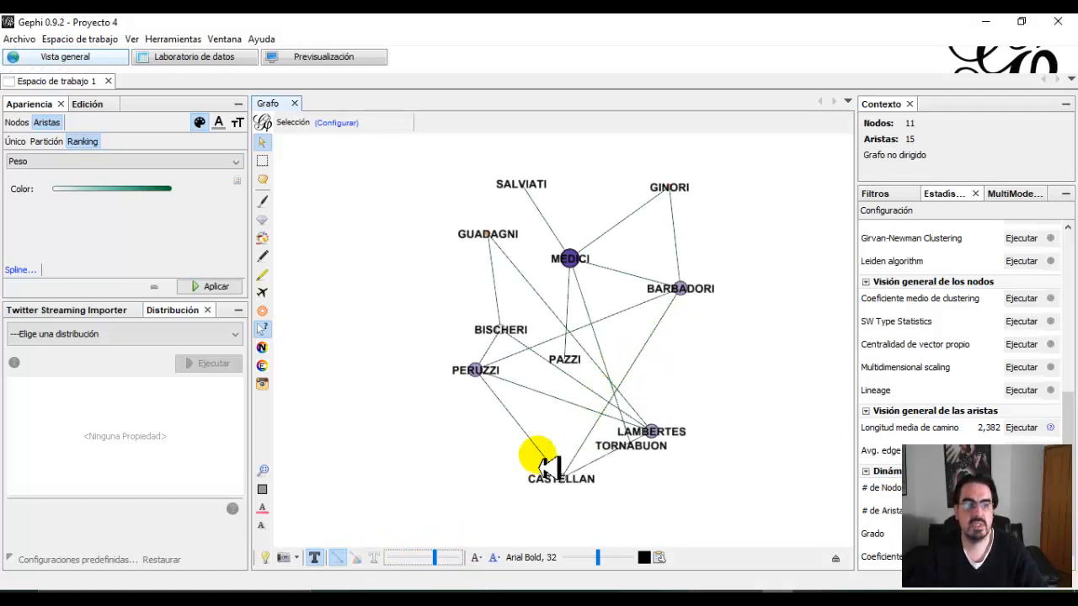
left_click_drag(435, 563, 429, 565)
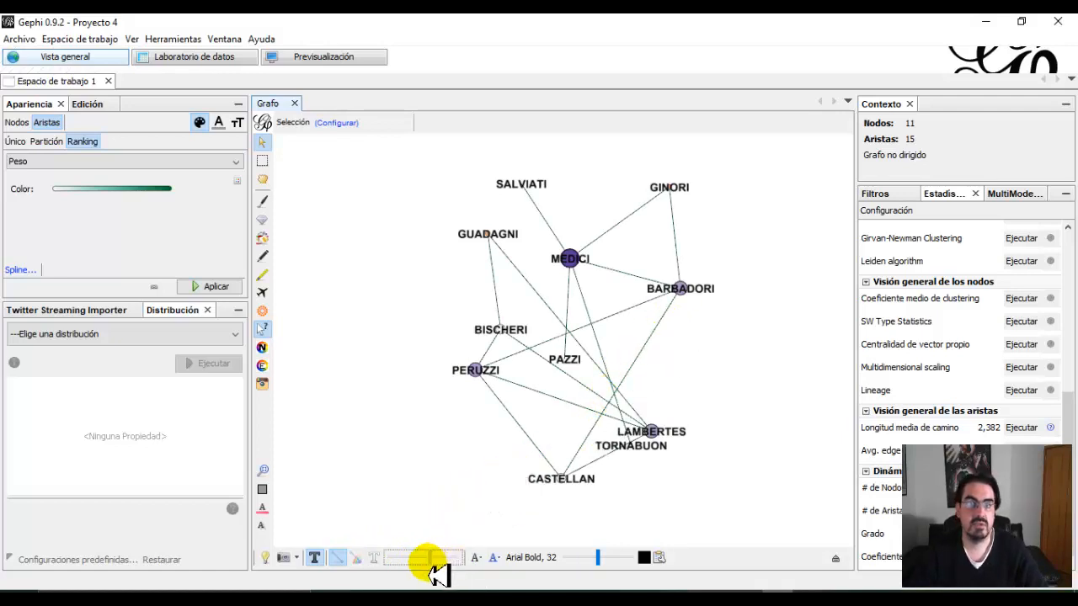
left_click(194, 59)
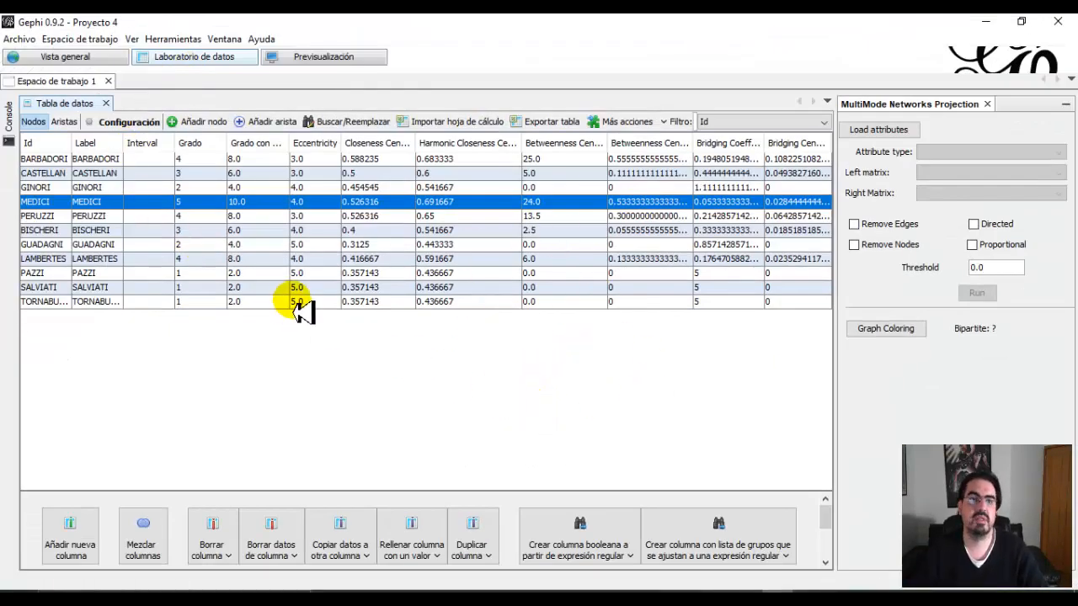
left_click(75, 58)
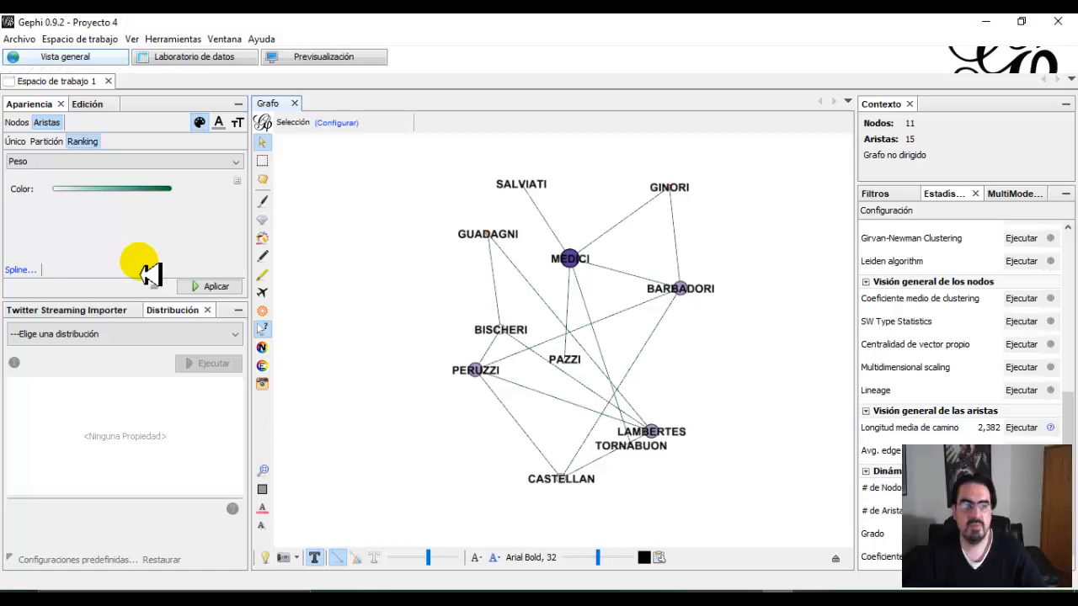
Apply the Peso colour ranking to the edges and switch the graph background to black.
left_click(215, 286)
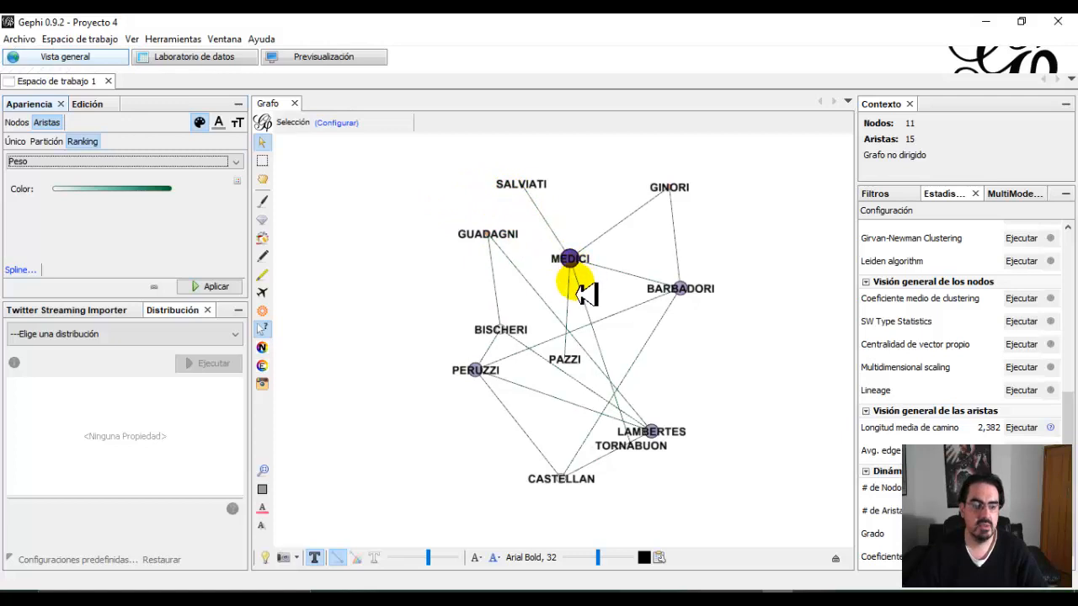
left_click(265, 558)
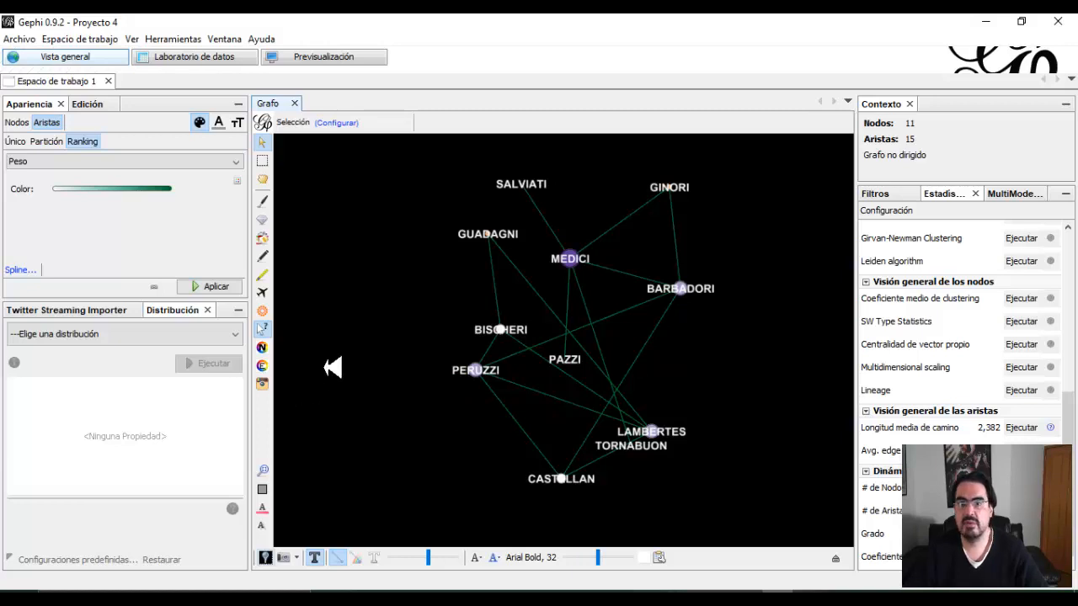
Run the Ajuste de etiquetas layout at speed 1.0 with node size included.
left_click(236, 334)
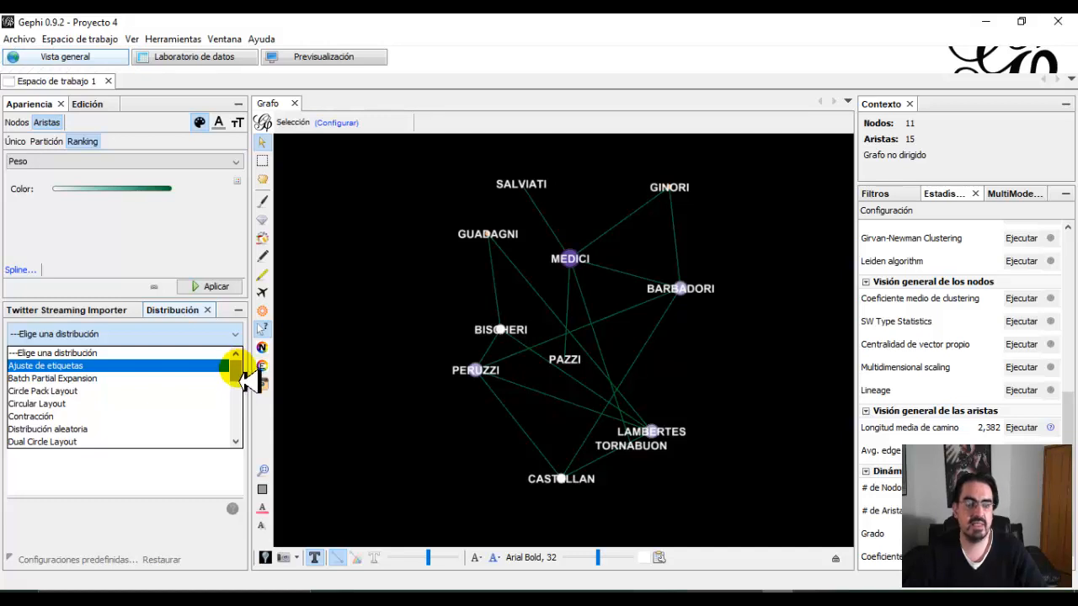
left_click(67, 368)
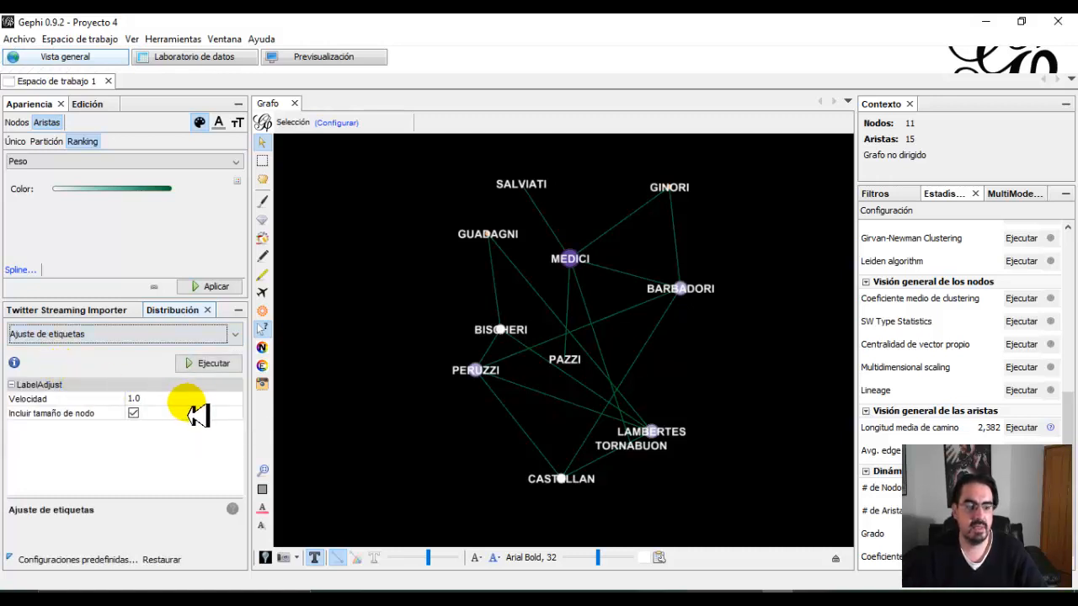
left_click(201, 364)
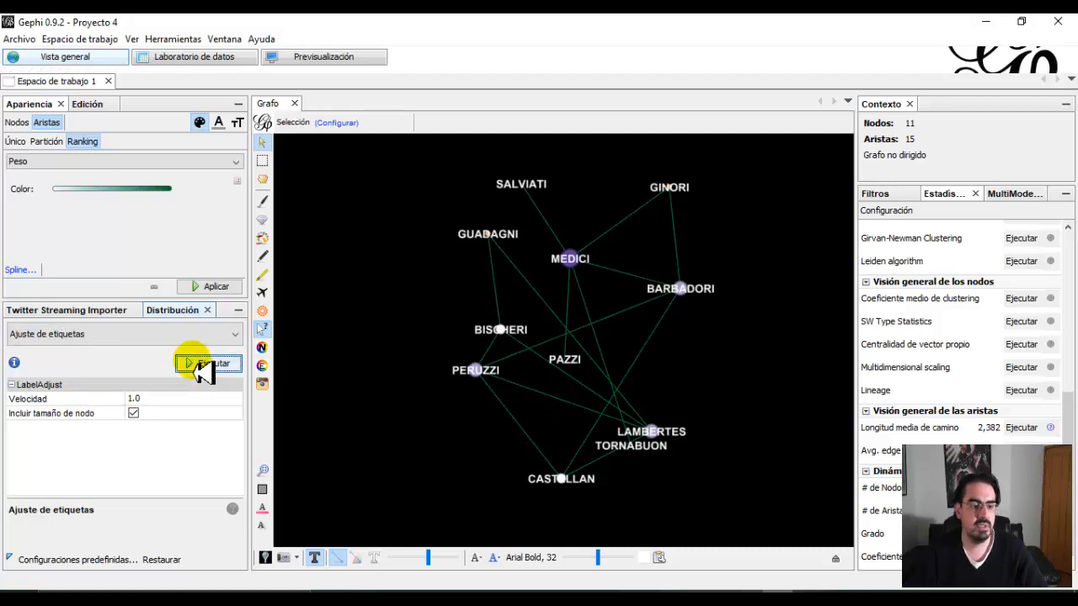
Arrange the nodes with Circular Layout, first without and then with a fixed diameter of 500.
left_click(235, 336)
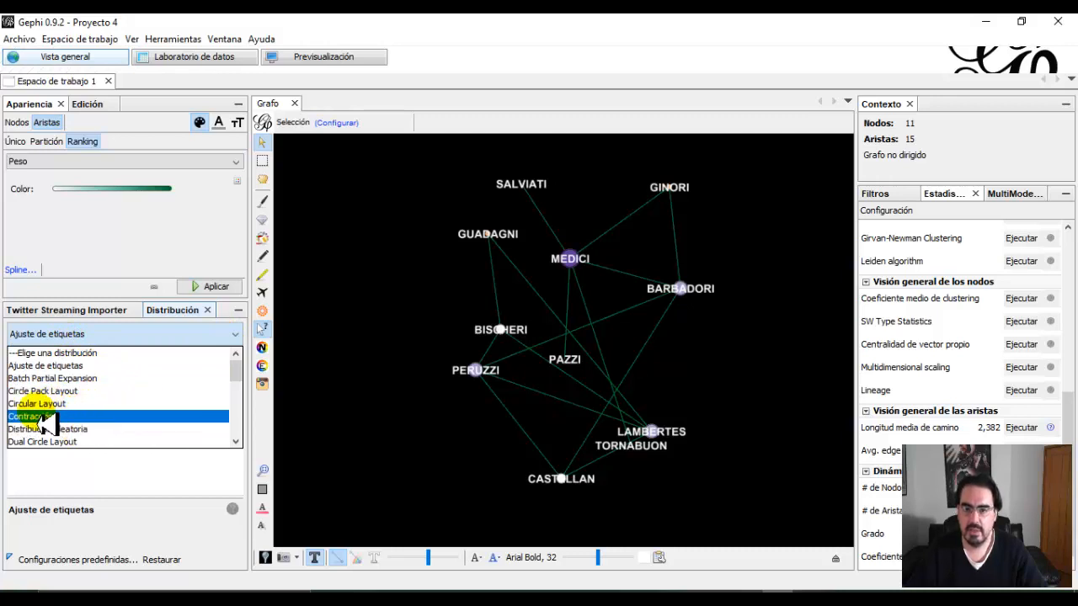
left_click(71, 405)
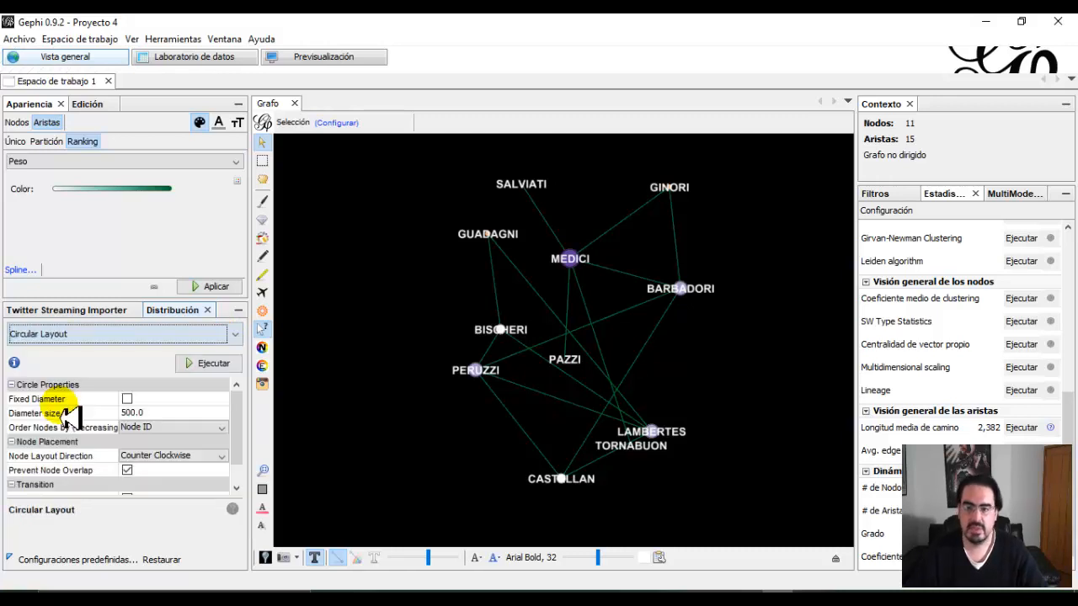
left_click(202, 363)
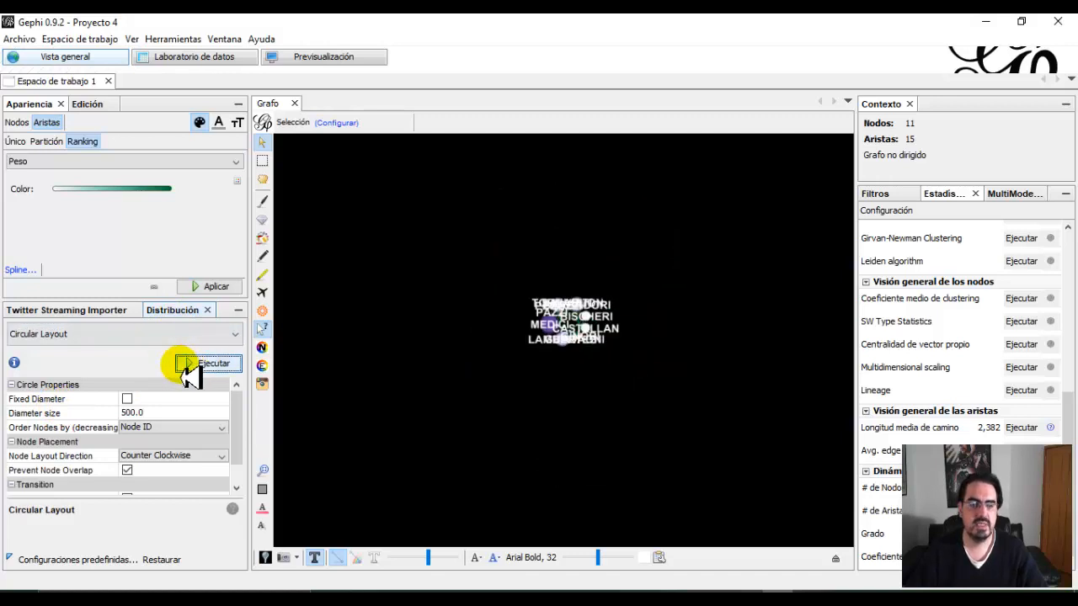
scroll(538, 371, "up", 6)
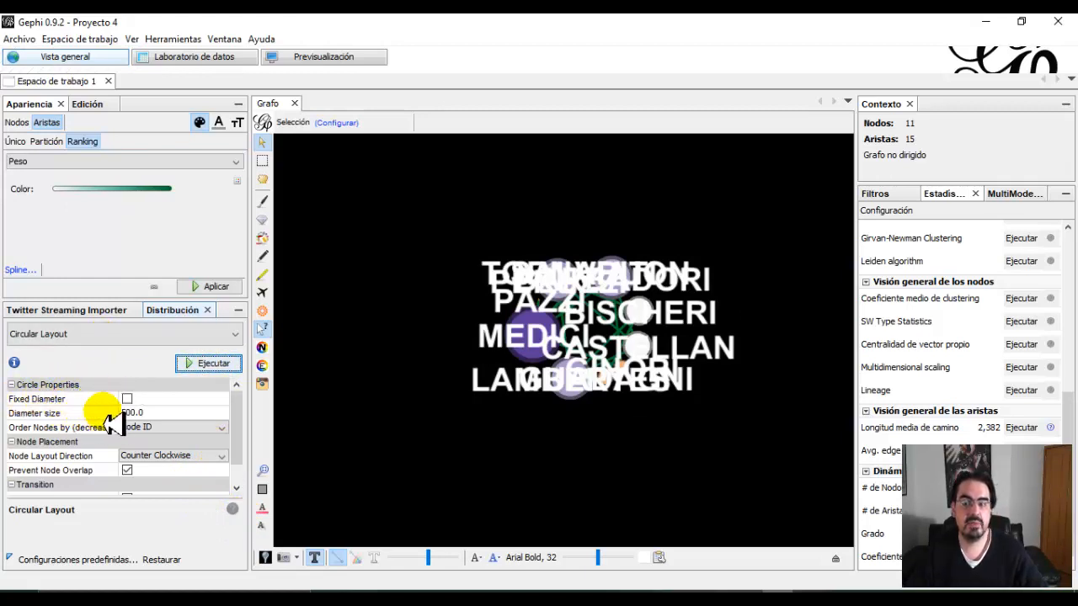
left_click(126, 399)
left_click(208, 363)
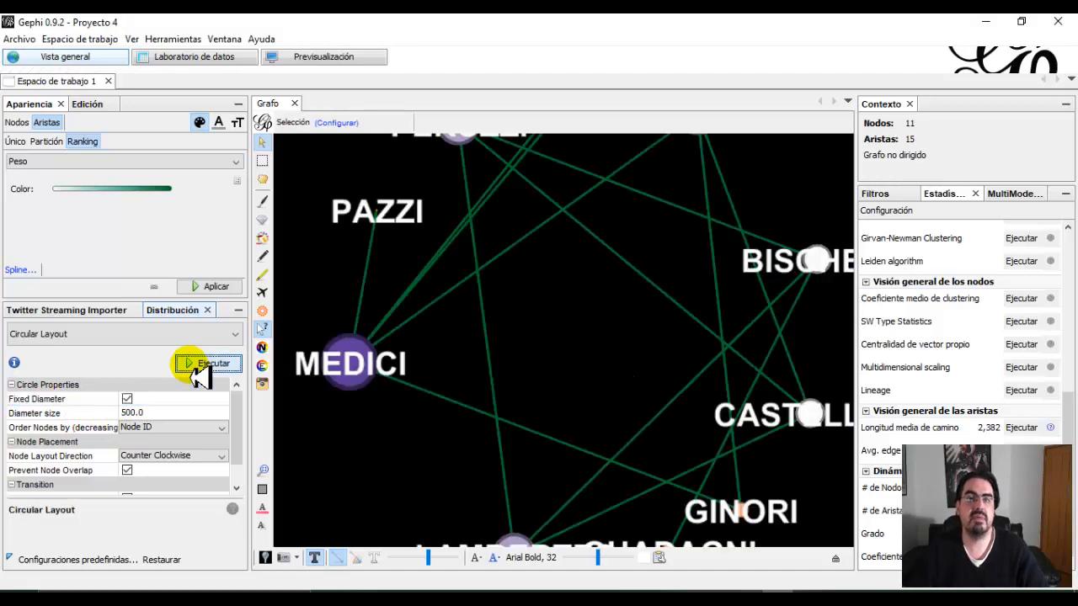
scroll(567, 380, "down", 3)
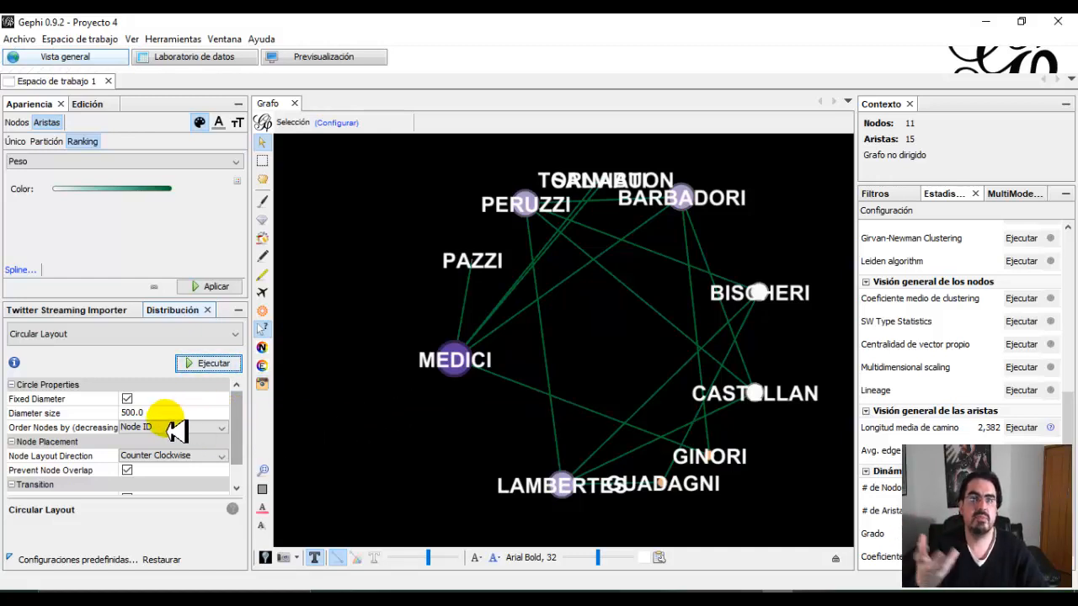
Run the Force Atlas layout with its default settings, including a repulsion strength of 200, and stop it.
left_click(234, 334)
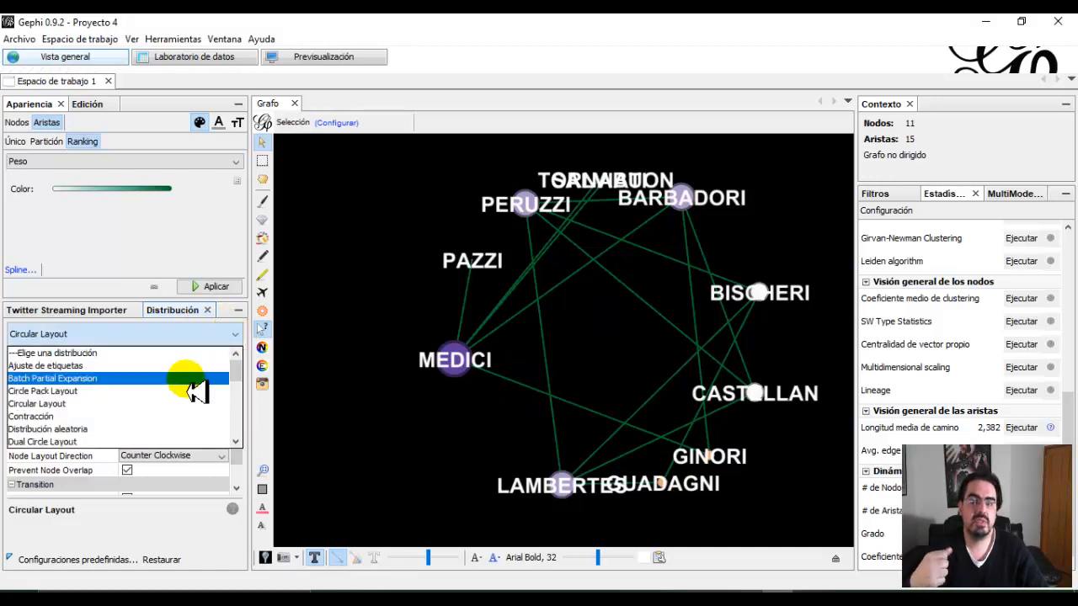
scroll(181, 396, "down", 1)
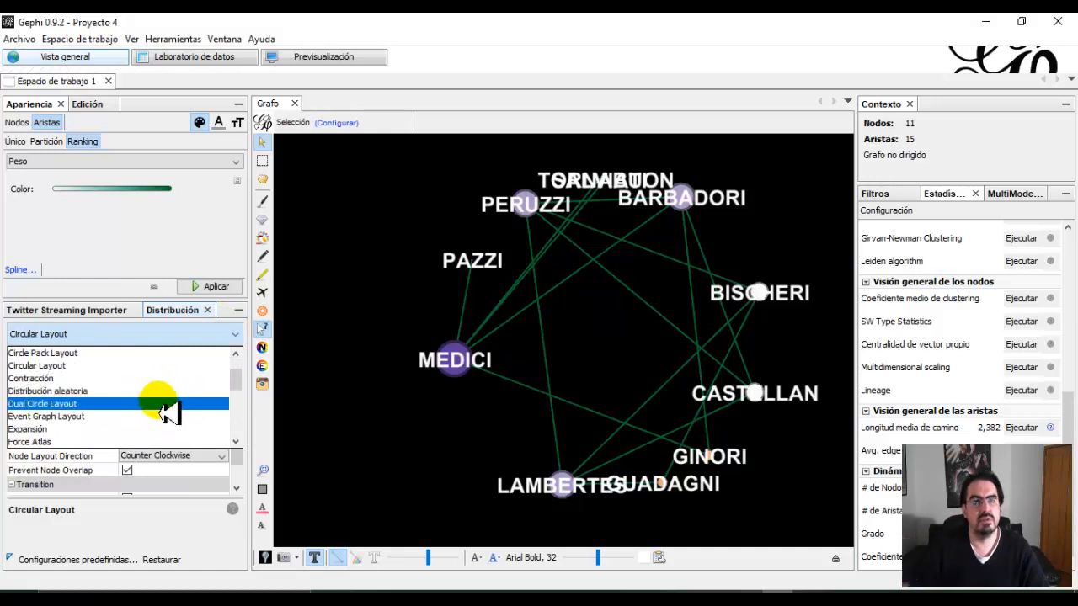
scroll(177, 408, "down", 1)
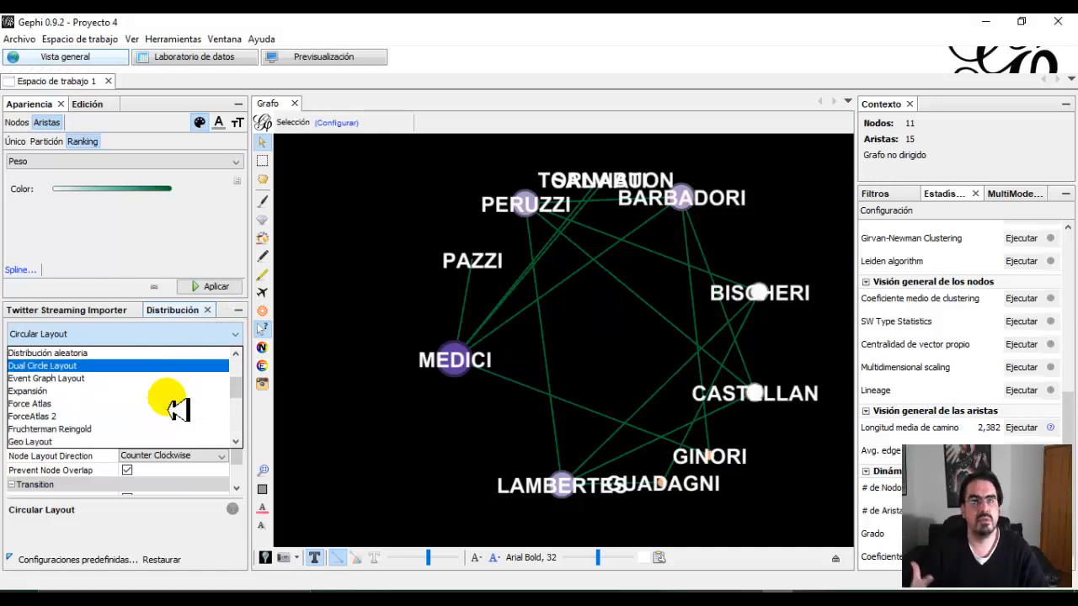
left_click(51, 405)
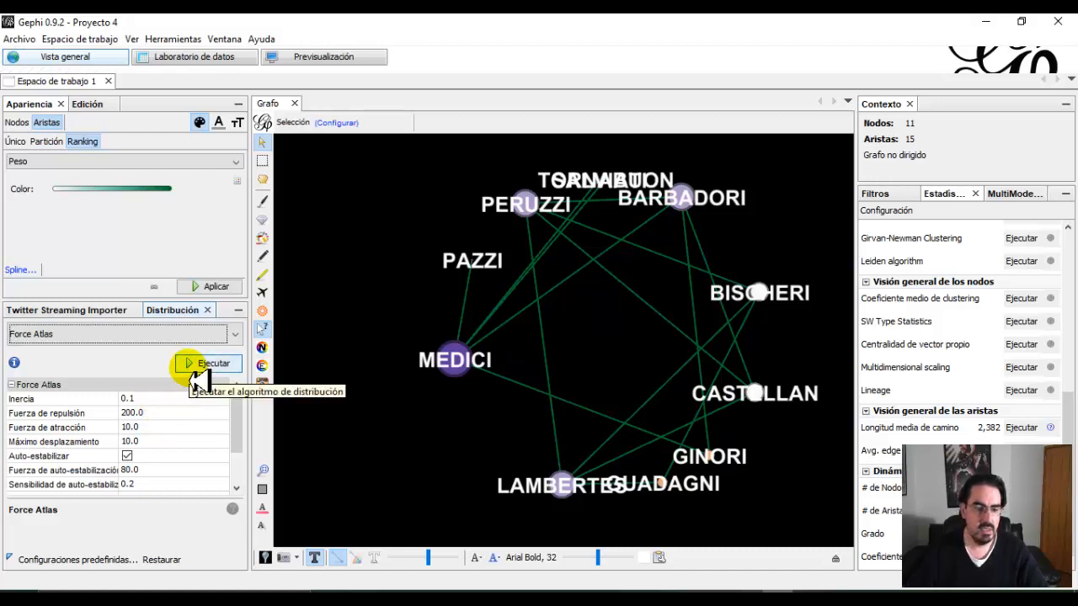
left_click(221, 368)
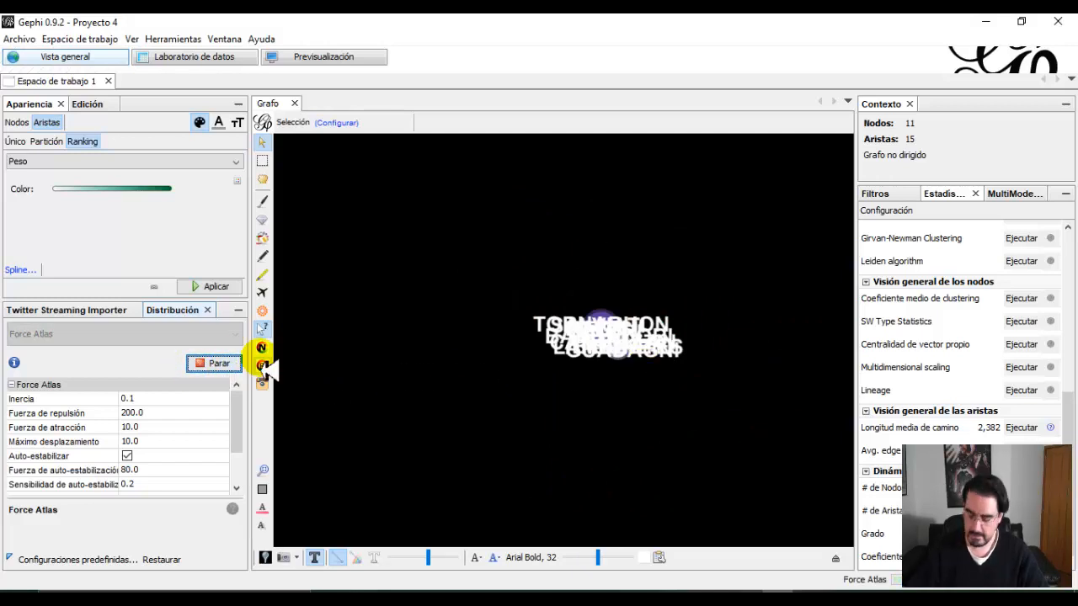
left_click(219, 364)
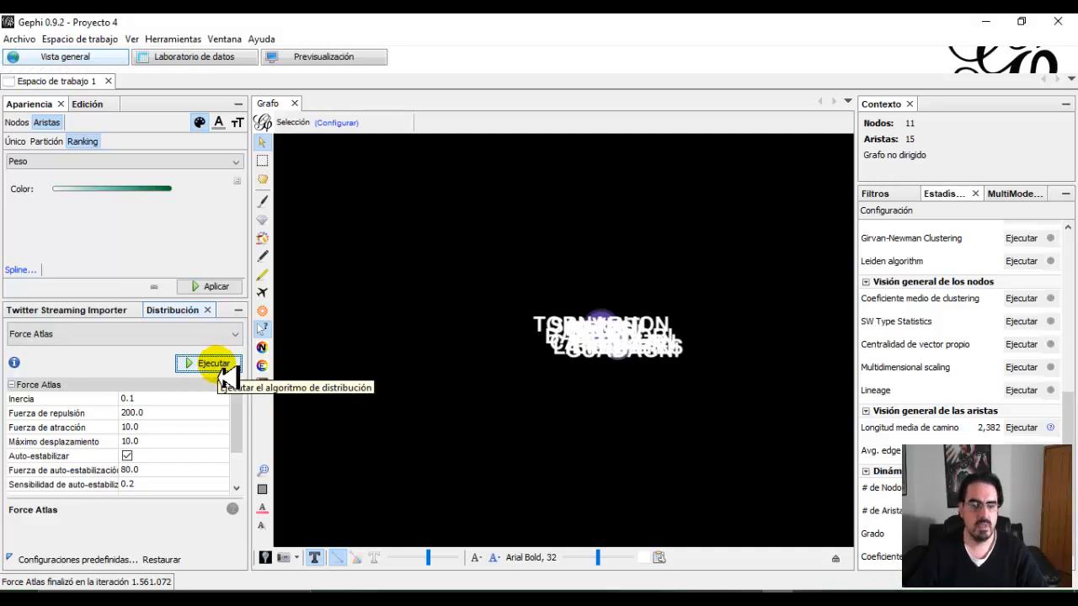
Raise the Force Atlas repulsion strength to 2000, run the layout and stop it.
left_click(133, 414)
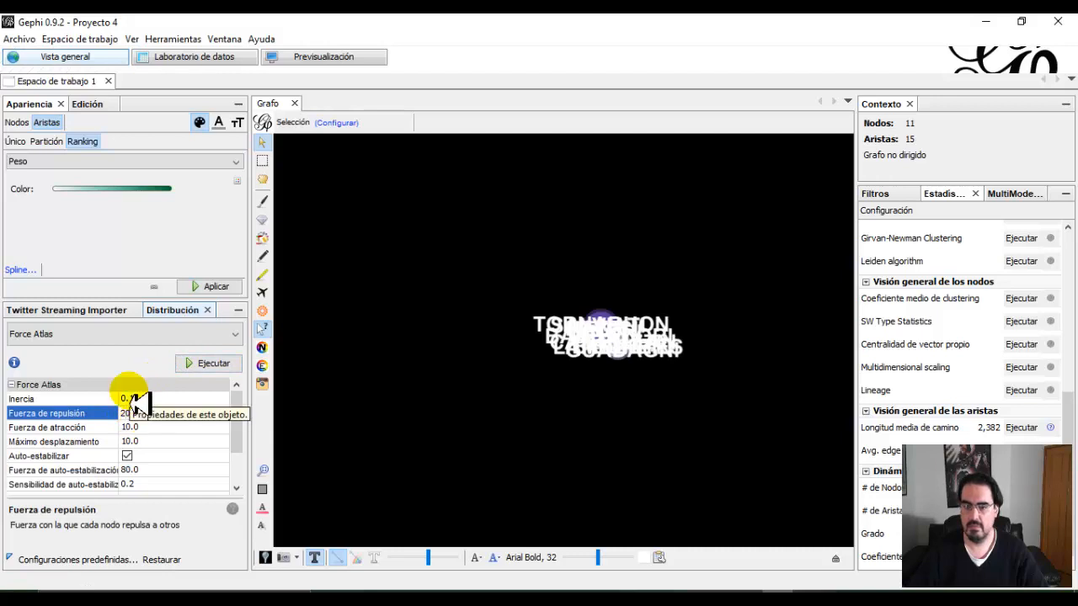
left_click(212, 363)
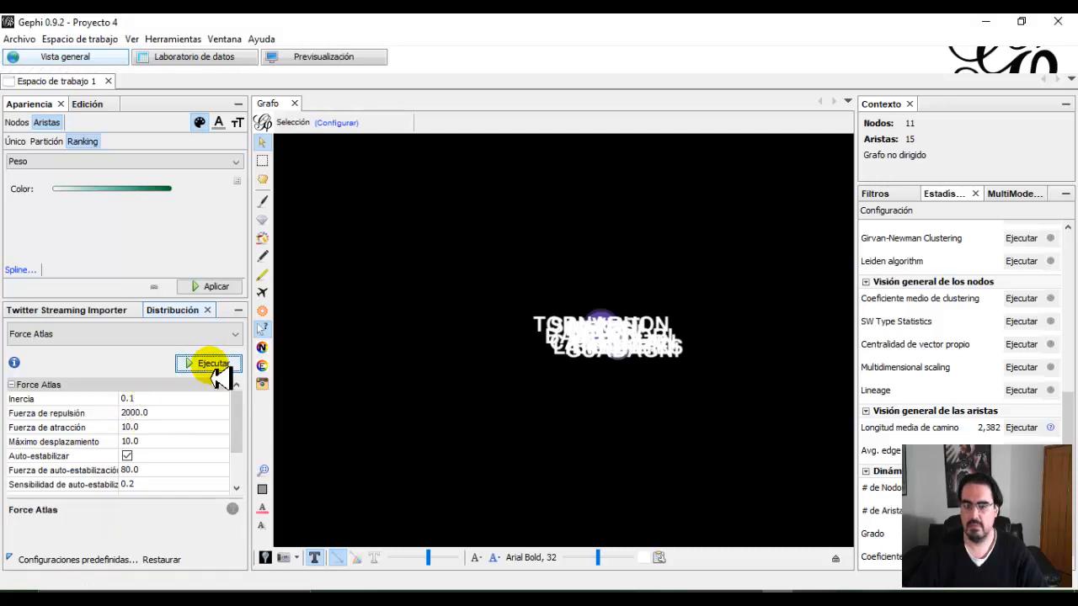
left_click(215, 368)
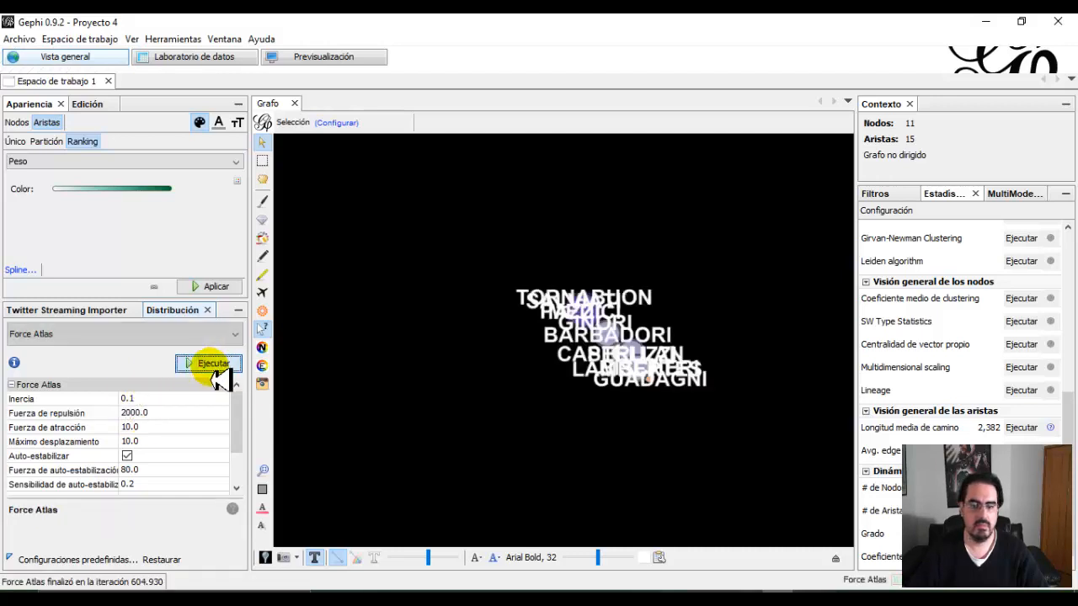
Raise the Force Atlas repulsion strength to 20000, run the layout until the nodes spread out, and stop it.
left_click(135, 413)
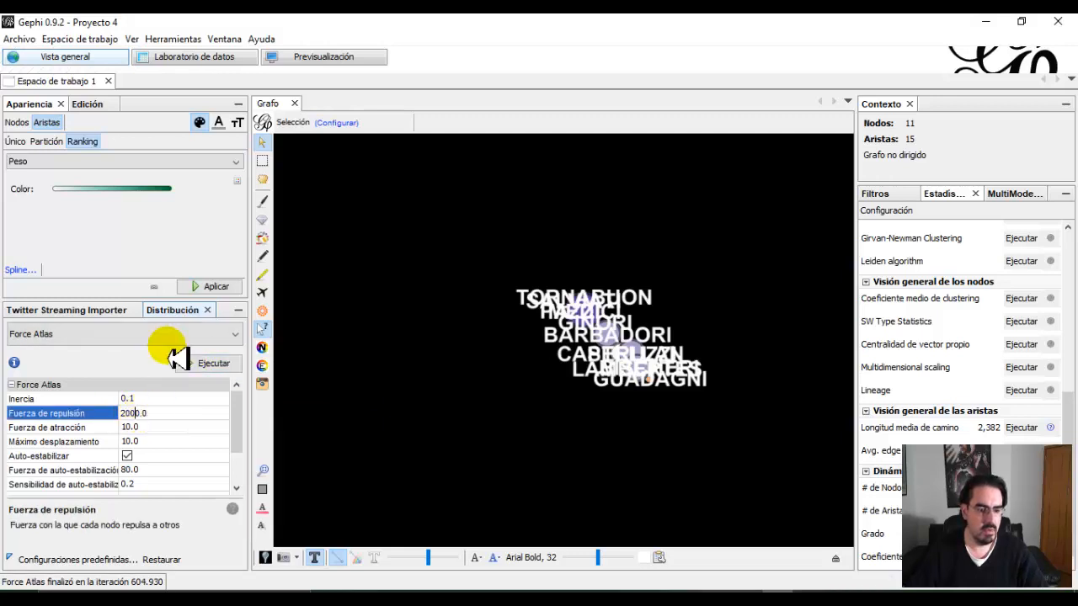
type("0")
left_click(206, 364)
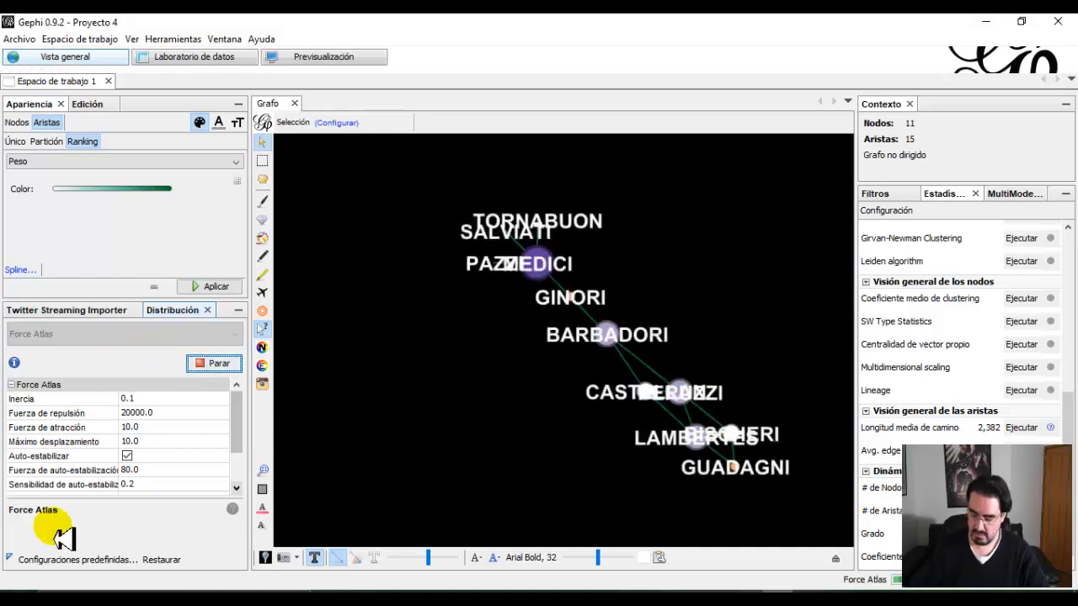
scroll(362, 442, "down", 3)
scroll(413, 426, "up", 2)
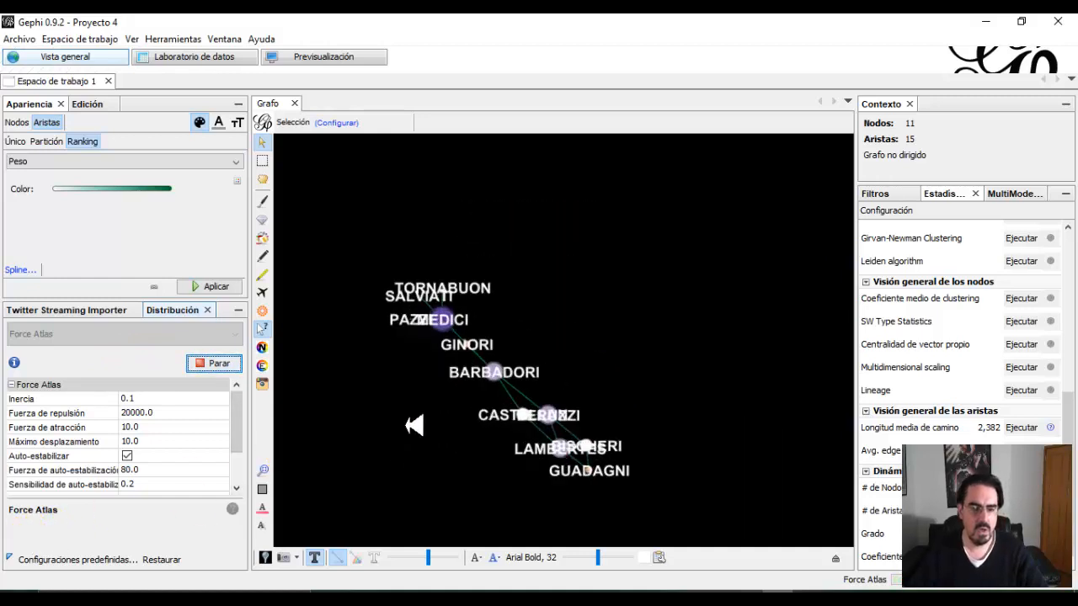
left_click(217, 363)
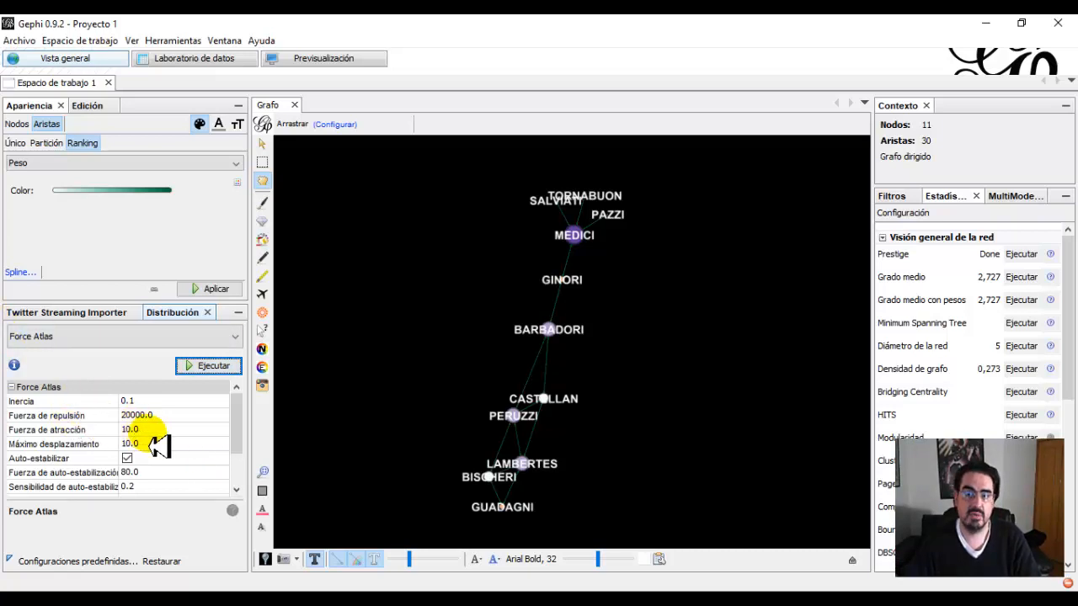
Separate the overlapping node labels with the Ajuste de etiquetas layout.
left_click(221, 336)
scroll(160, 396, "up", 3)
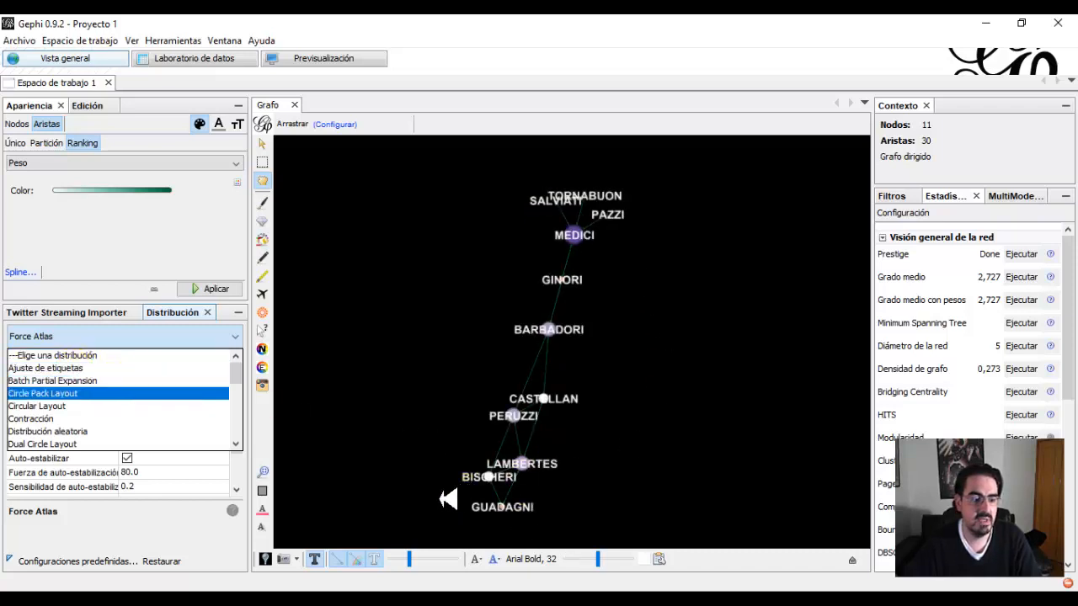
left_click(47, 368)
left_click(202, 367)
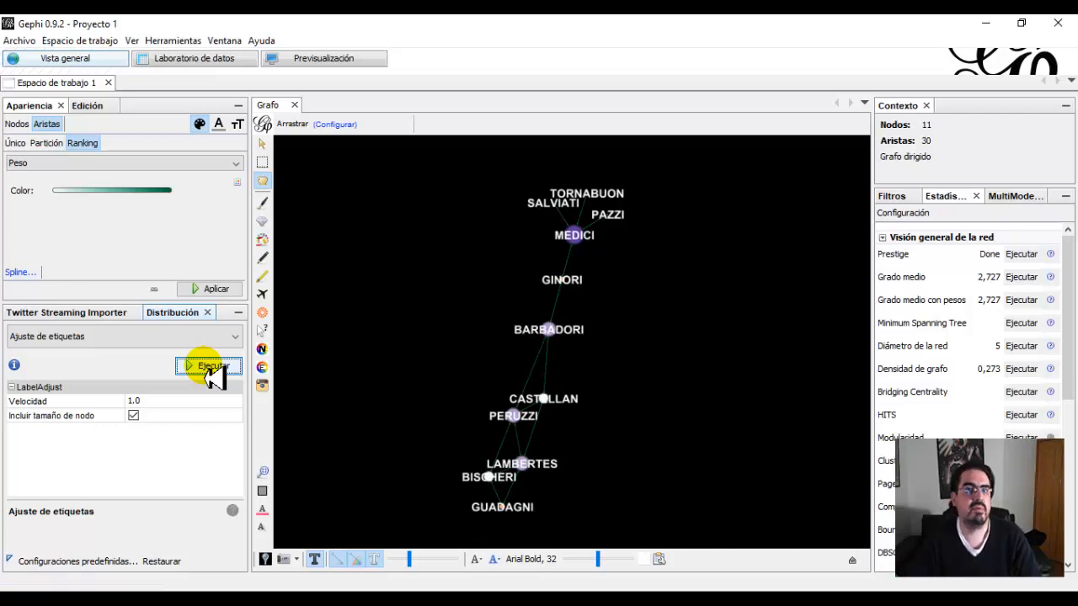
Shrink the graph by running the Contracción layout twice with a scale factor of 0.8.
left_click(238, 337)
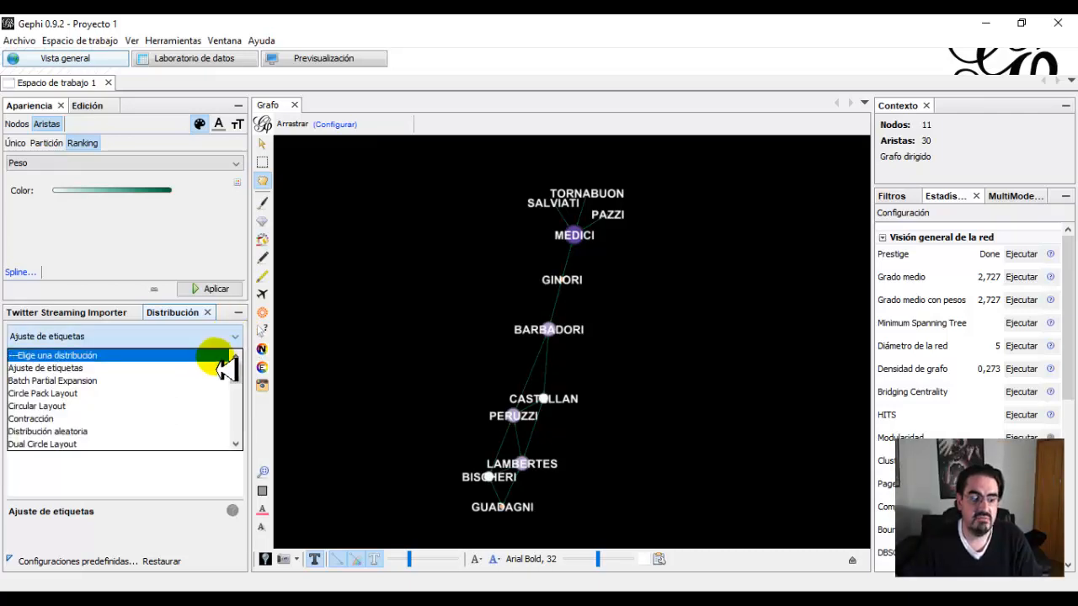
left_click(66, 420)
left_click(192, 368)
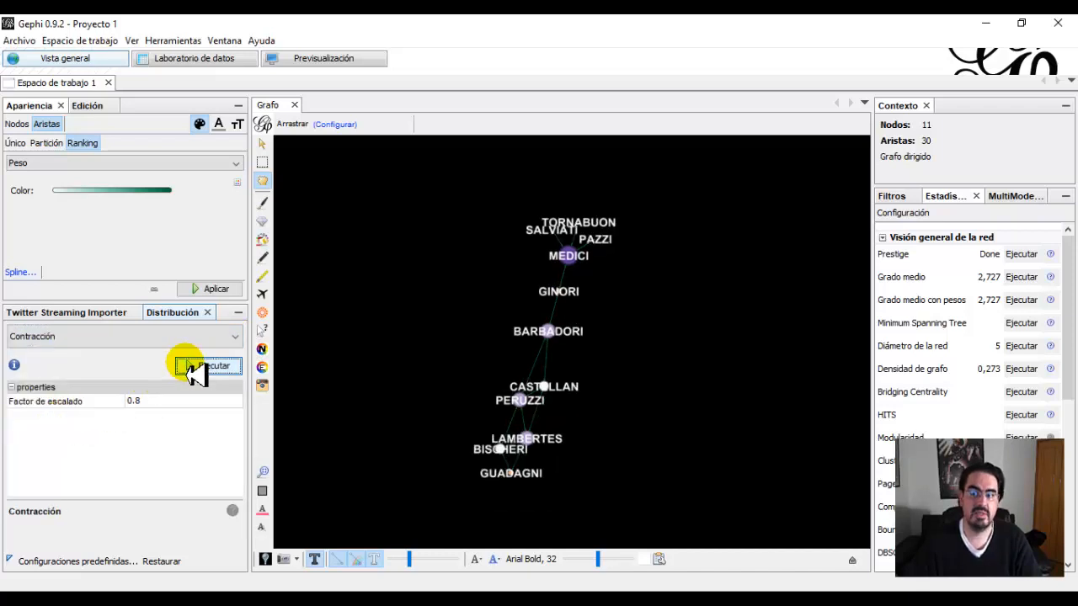
left_click(192, 367)
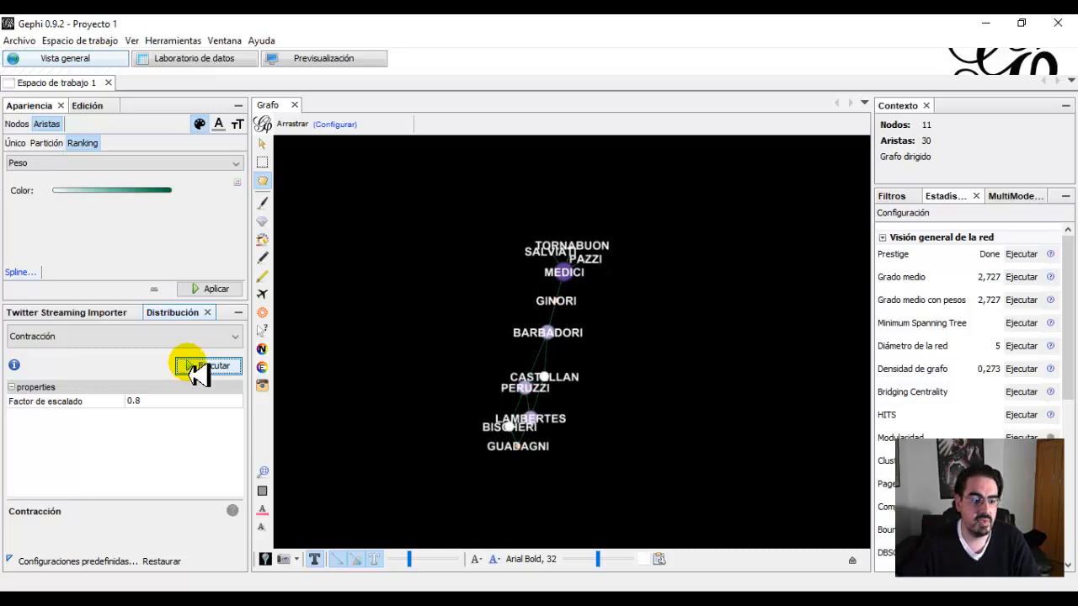
Enlarge the graph by running the Expansión layout twice with a scale factor of 1.2.
left_click(235, 337)
scroll(163, 405, "down", 1)
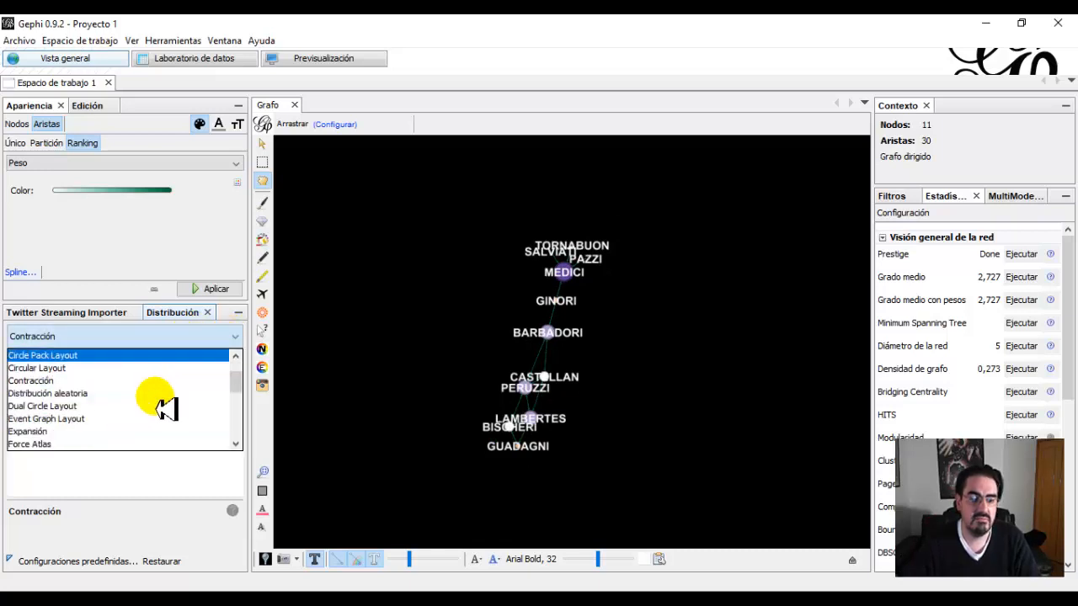
left_click(54, 431)
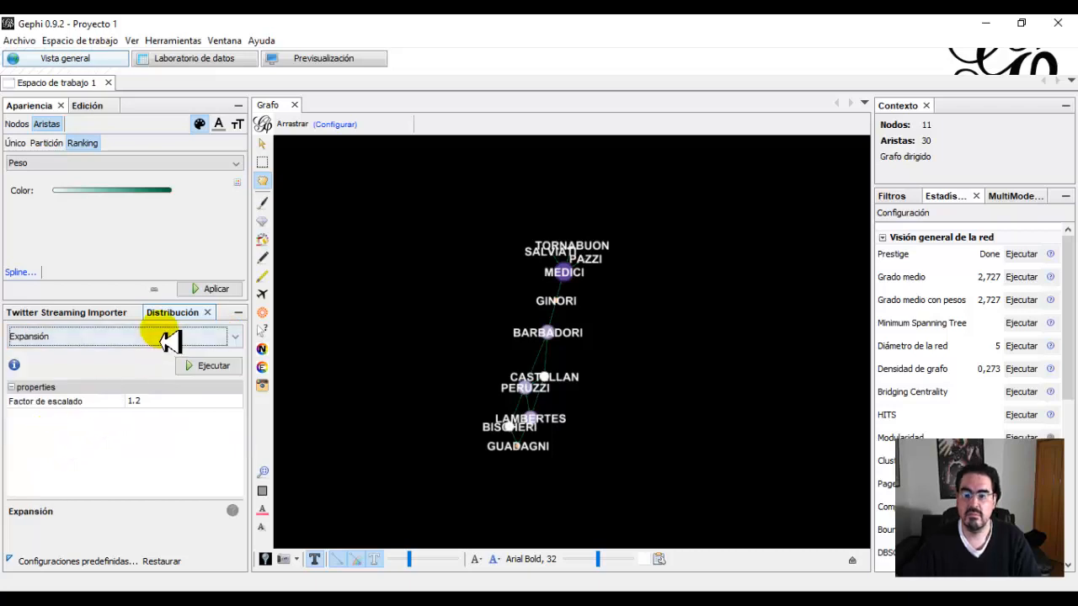
left_click(205, 367)
left_click(206, 368)
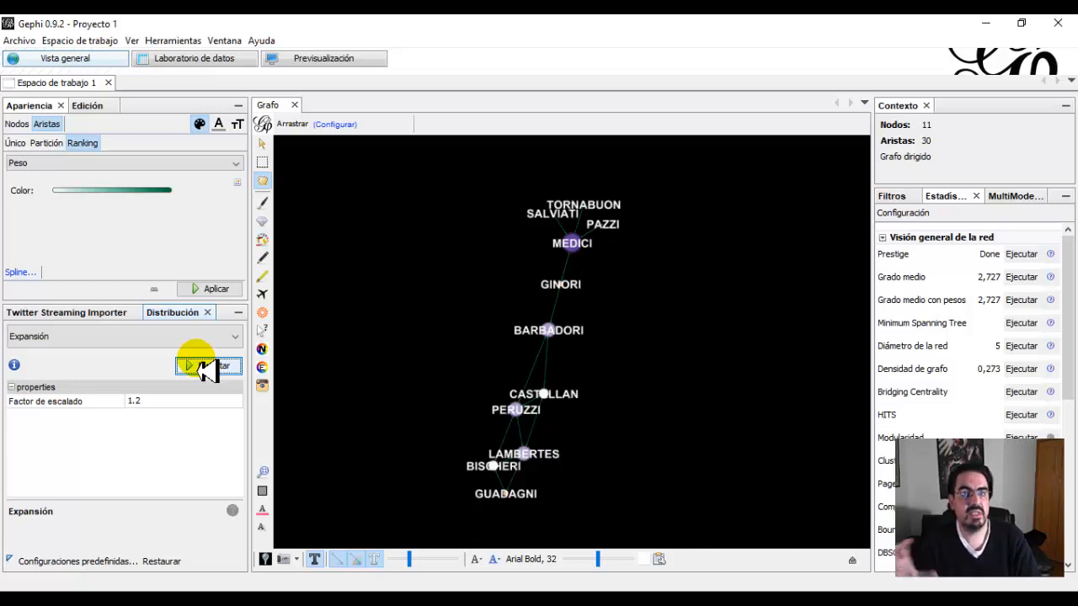
Rotate the graph by running the Rotar layout twice with an angle of 90.0.
left_click(231, 337)
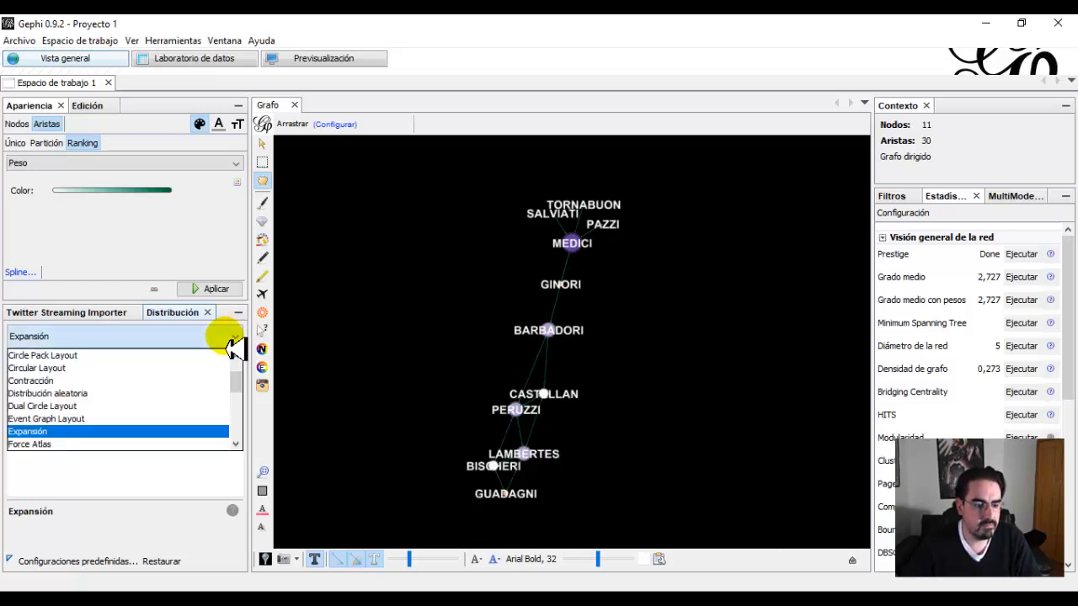
scroll(188, 400, "down", 3)
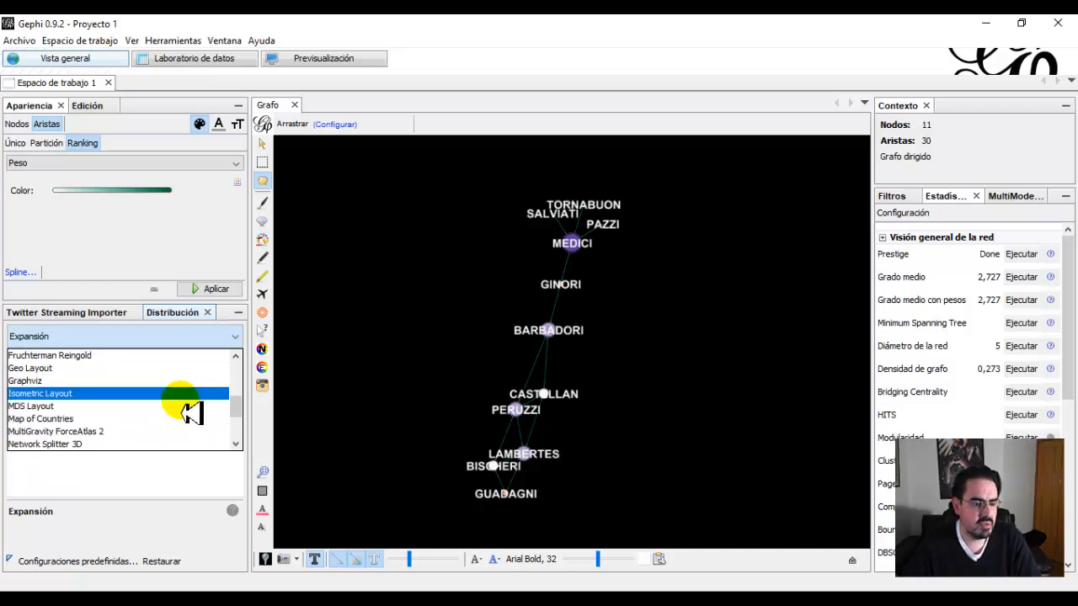
scroll(179, 419, "down", 1)
scroll(169, 408, "down", 2)
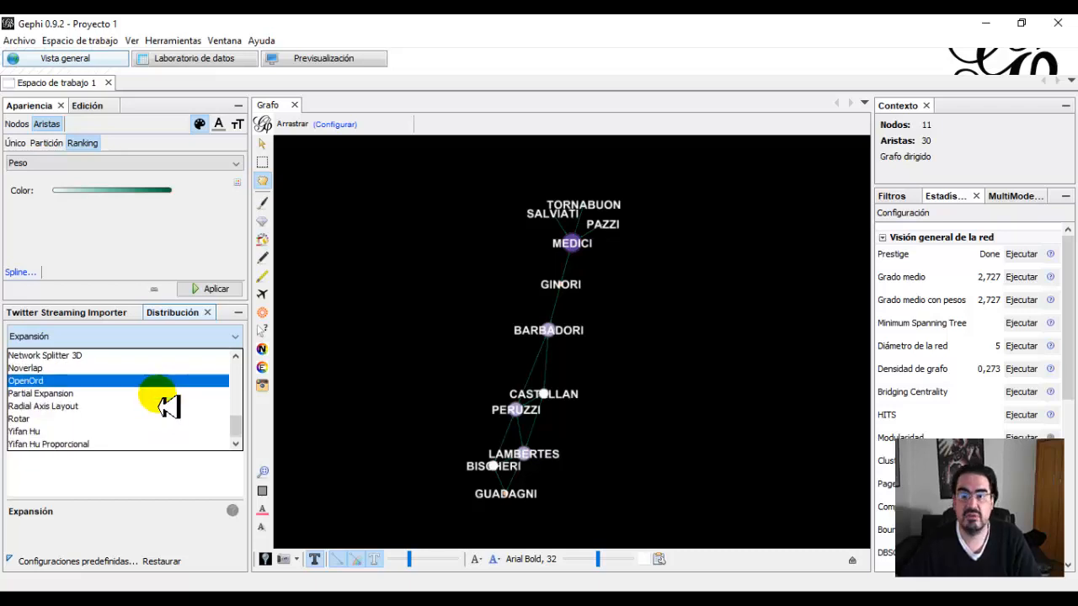
left_click(84, 420)
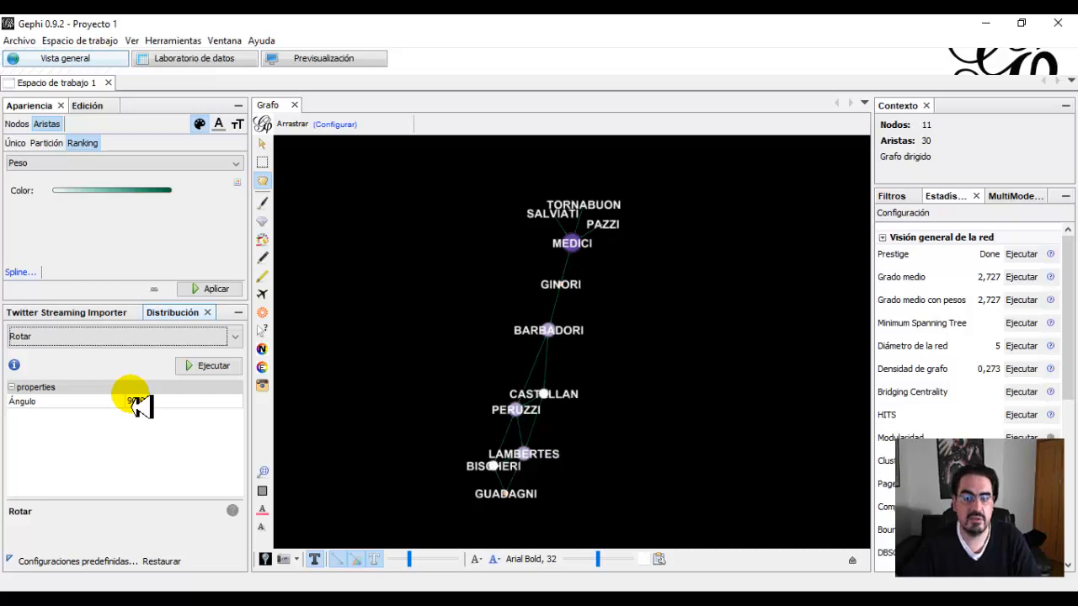
left_click(214, 371)
left_click(214, 371)
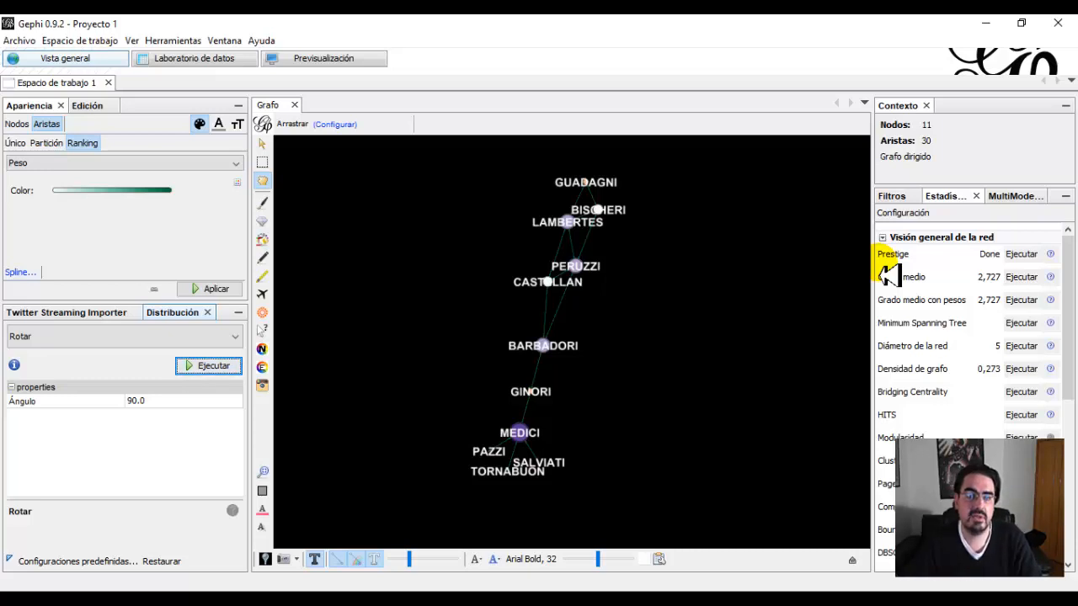
Inspect the node table in the data laboratory with the Id column widened to show full names, and return to the graph overview.
left_click(193, 68)
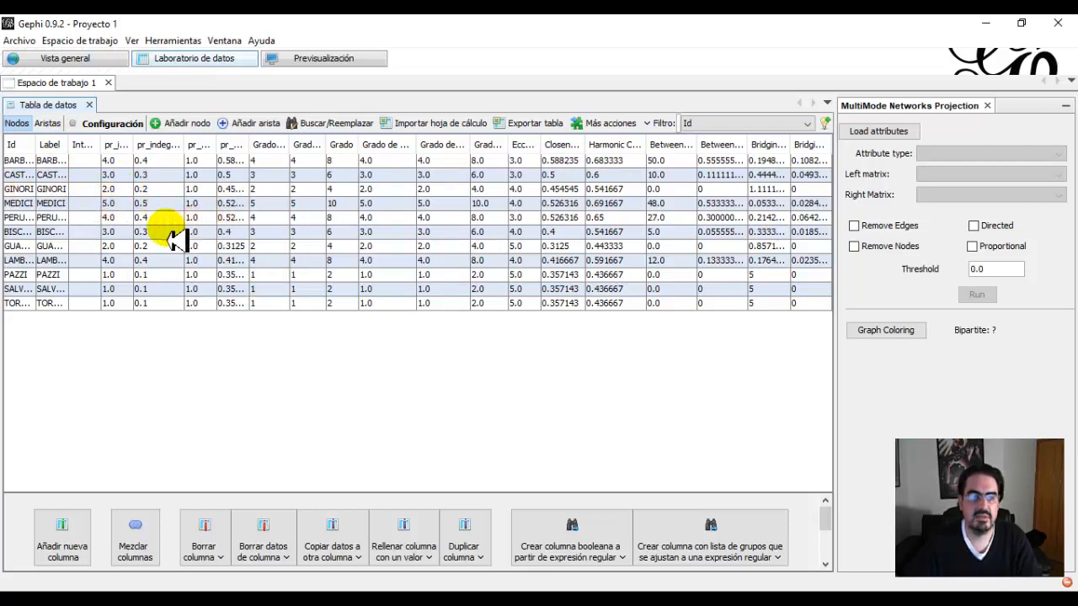
left_click(25, 174)
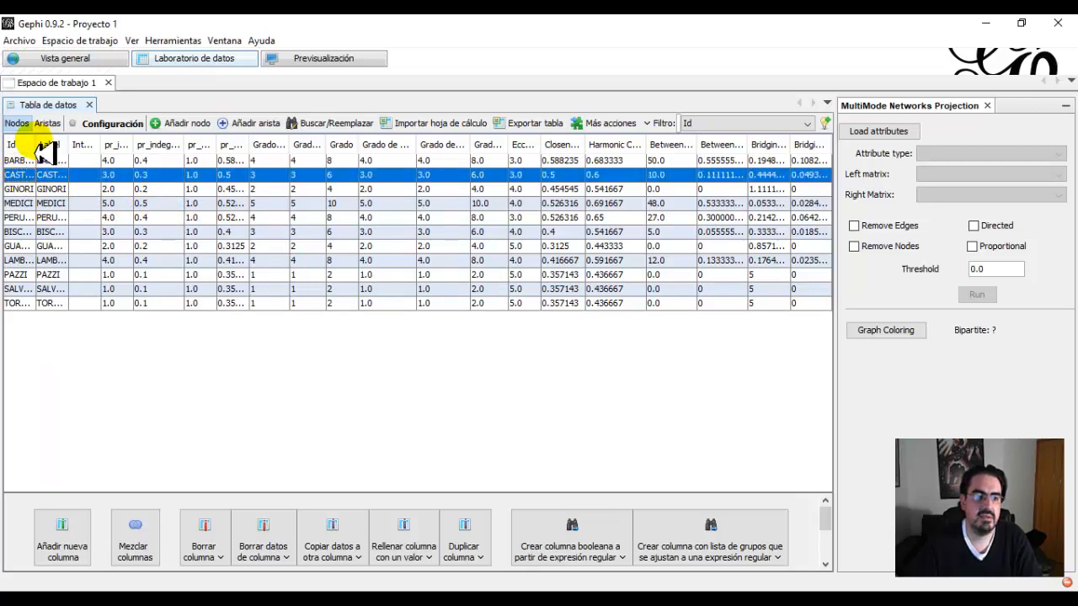
left_click_drag(35, 145, 82, 148)
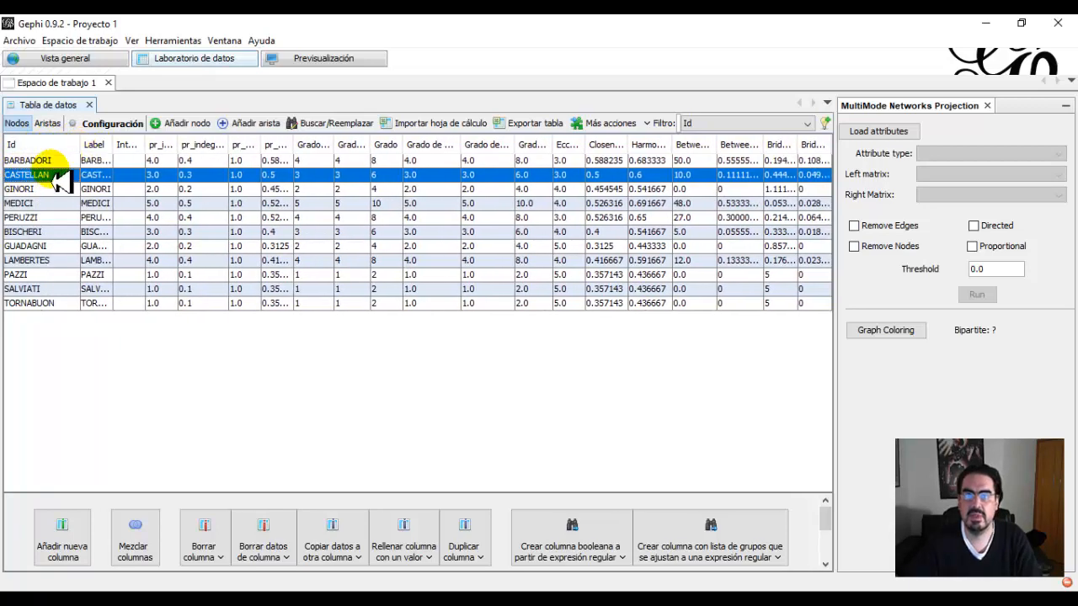
left_click(27, 162)
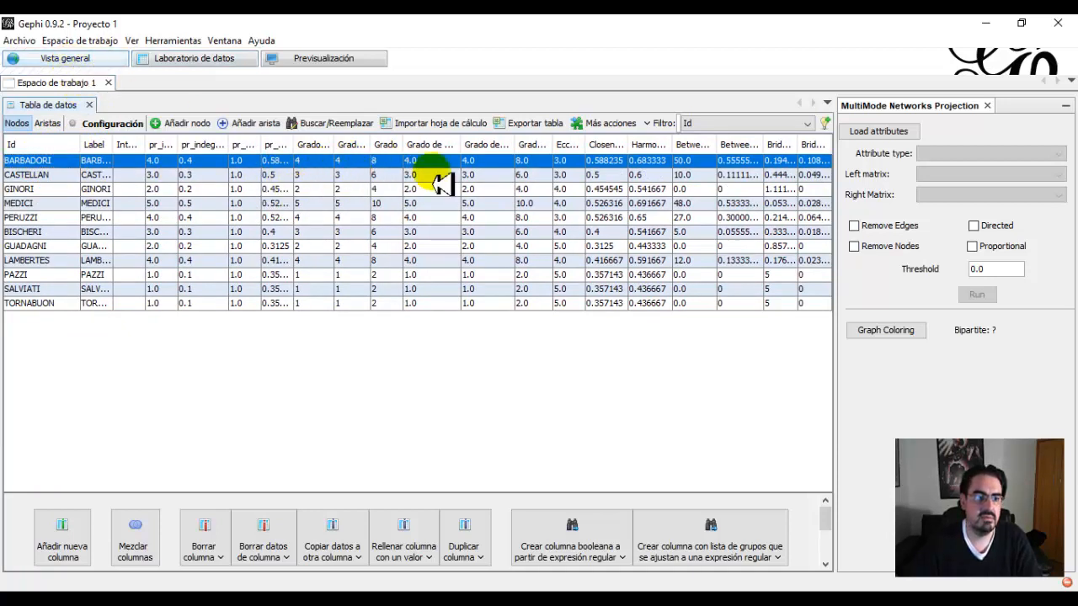
left_click(50, 61)
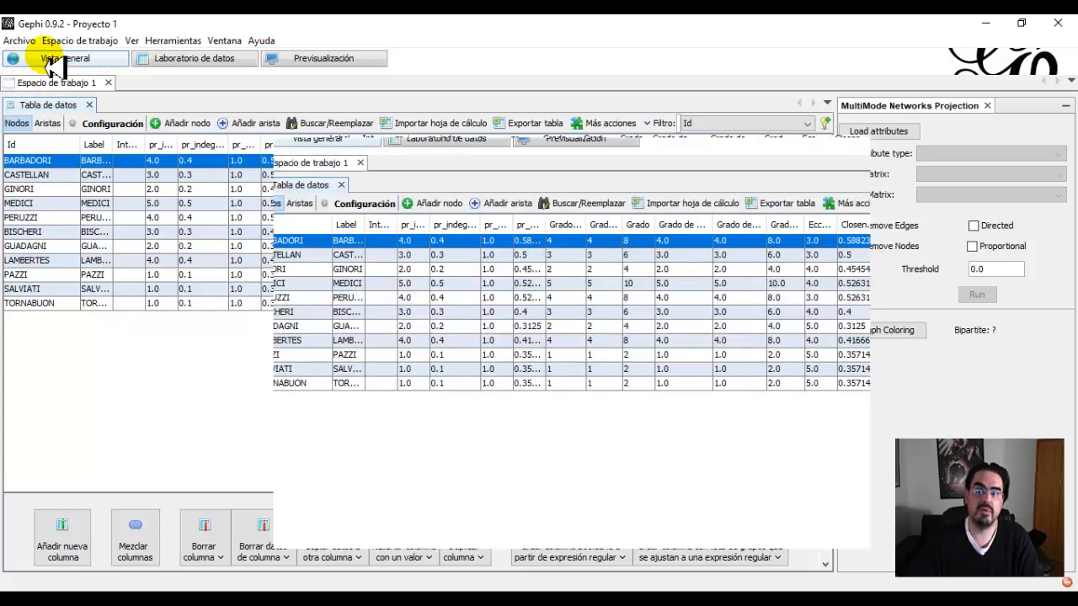
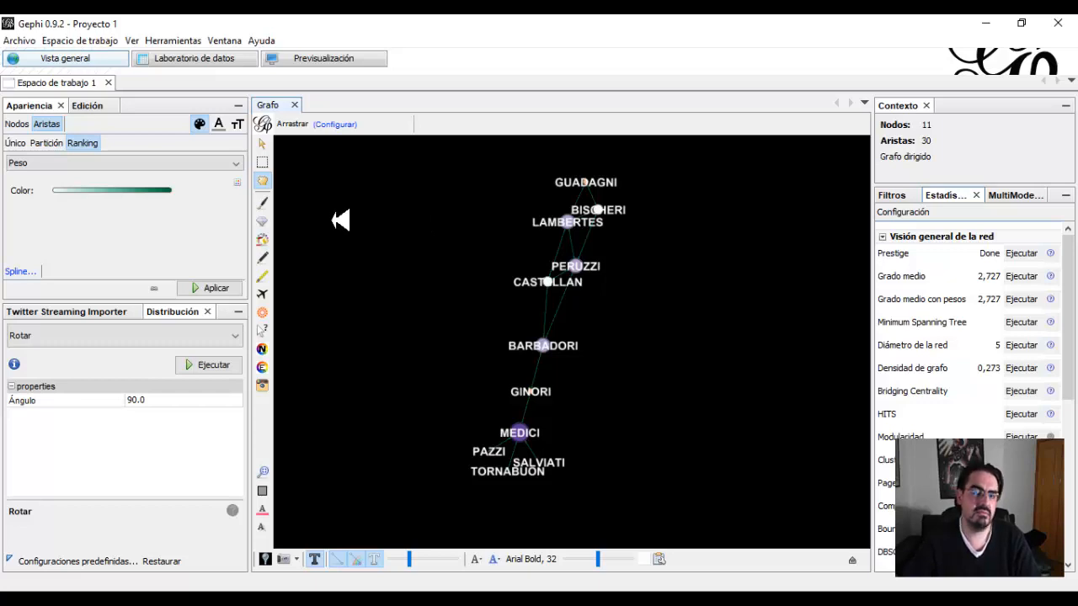
Start opening a file from the GRAPH DATA SETS folder and review the supported graph file types.
left_click(19, 64)
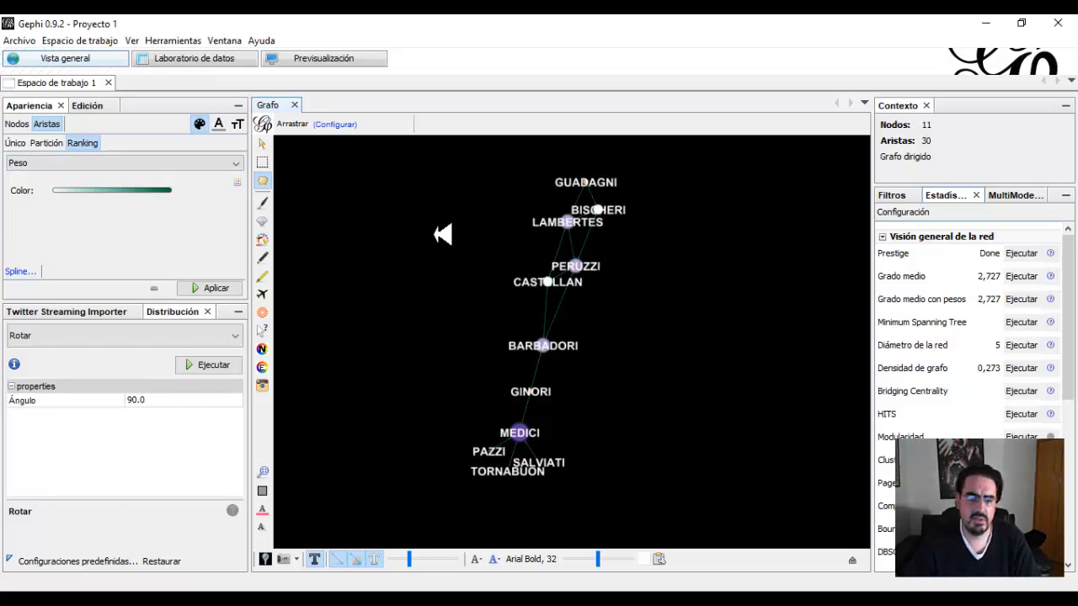
left_click(20, 41)
left_click(40, 76)
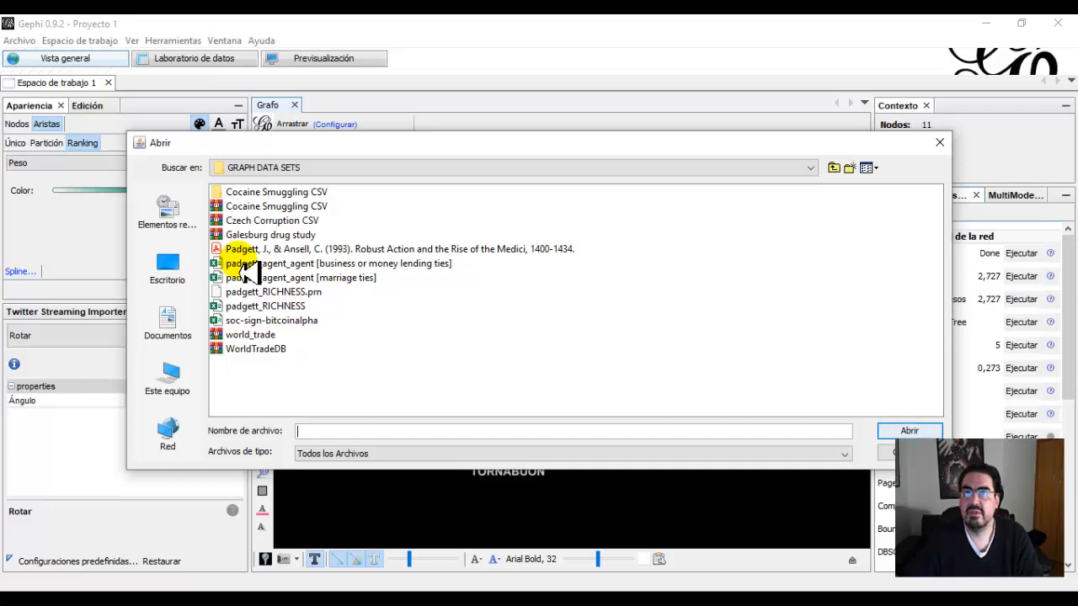
left_click(451, 459)
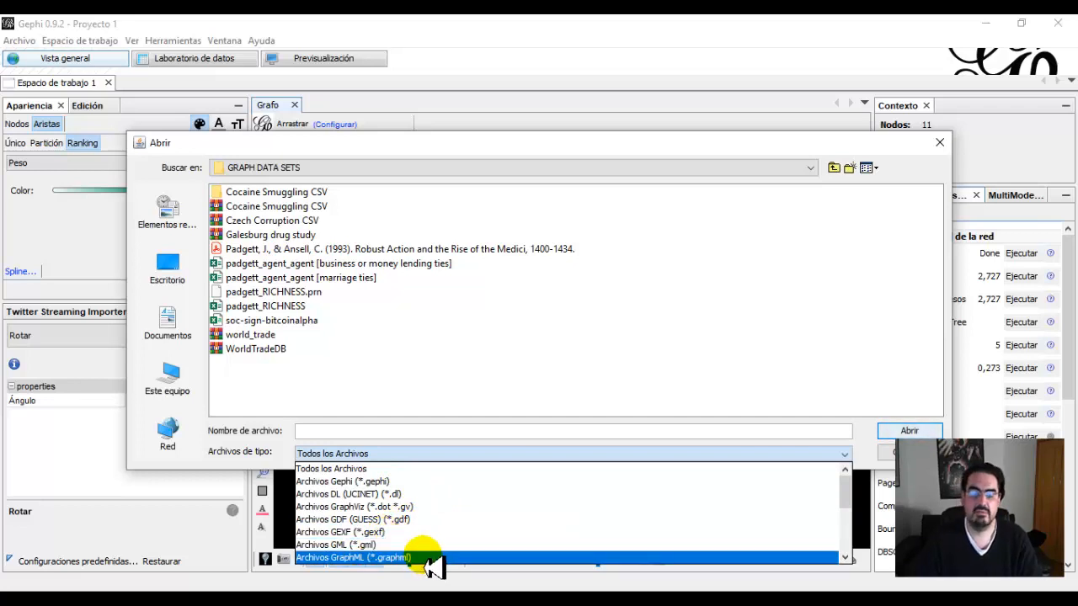
scroll(440, 529, "down", 2)
scroll(440, 529, "down", 2)
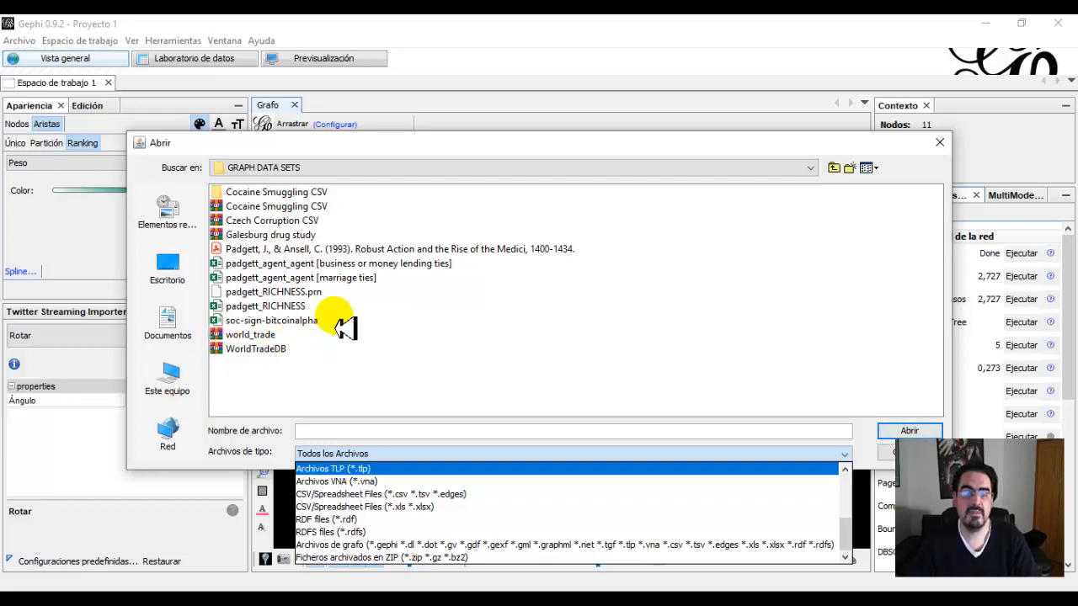
Open the file padgett_agent_agent [marriage ties].xlsx for import.
left_click(239, 265)
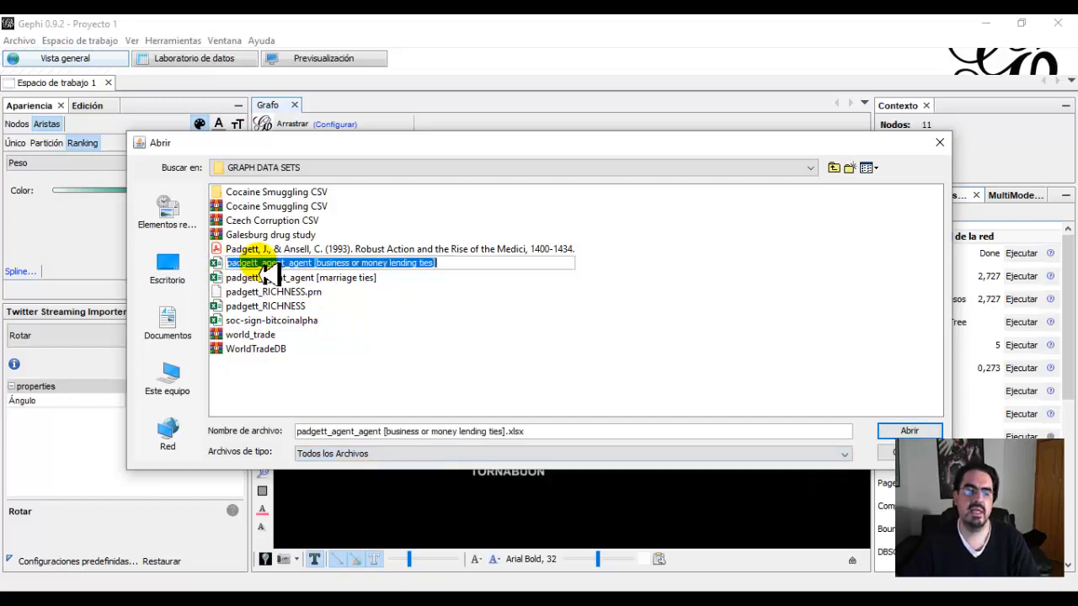
left_click(249, 264)
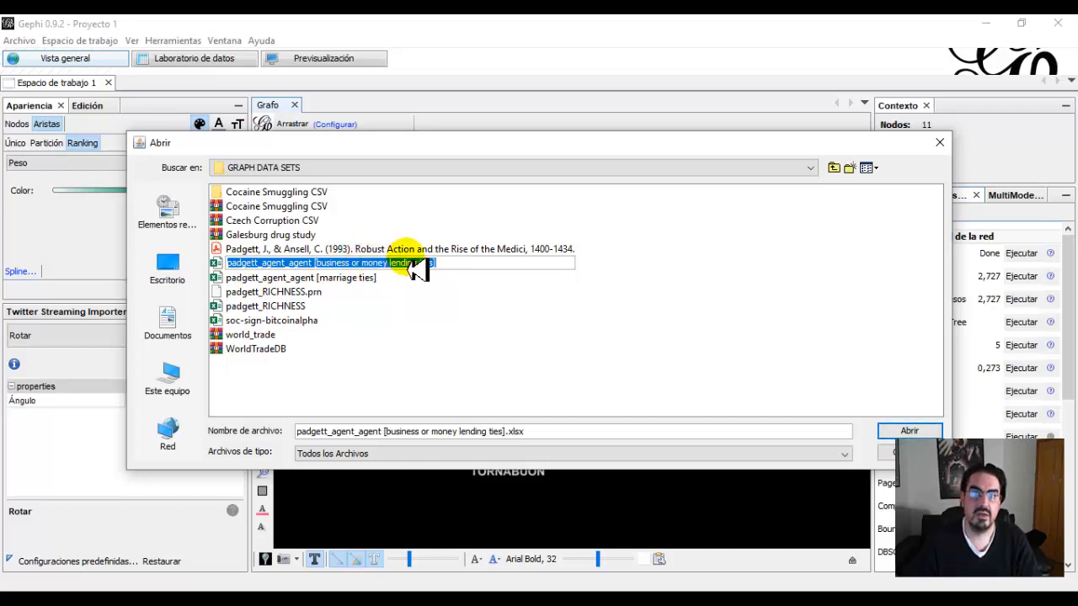
left_click(268, 280)
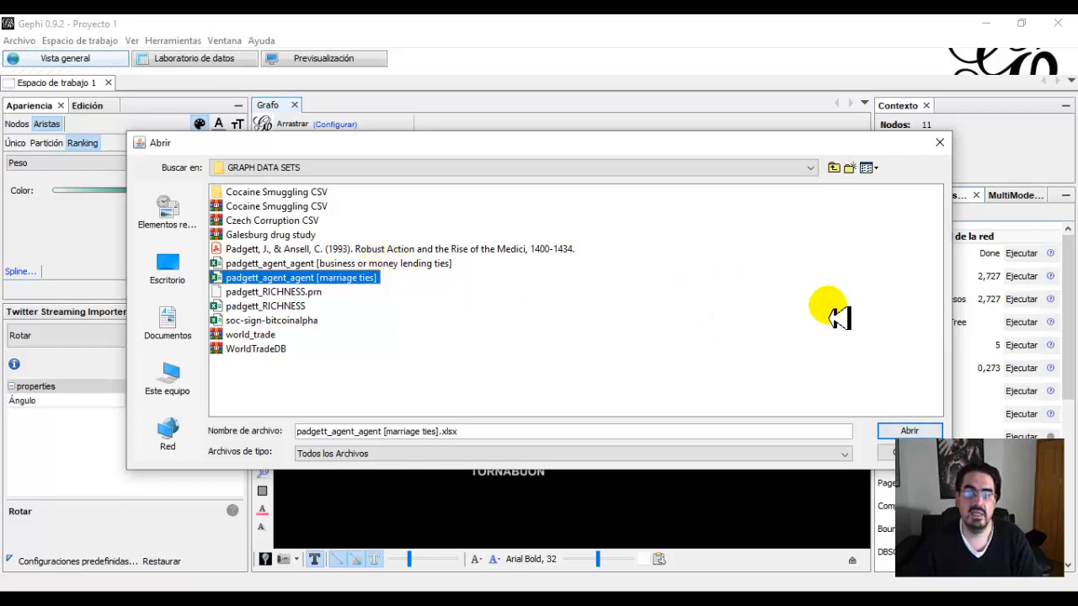
left_click(906, 432)
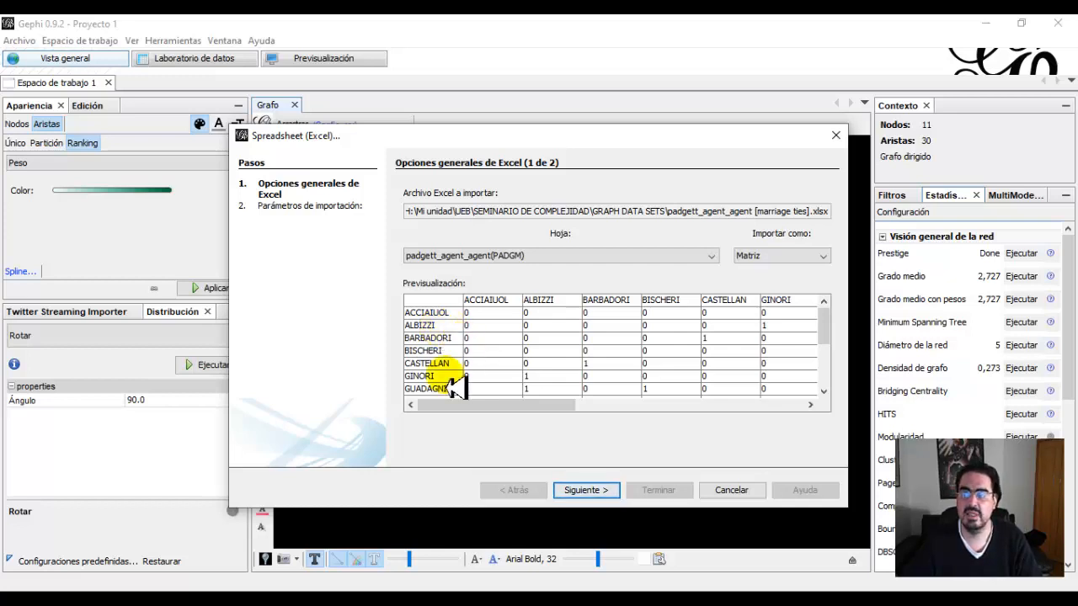
Complete the matrix import with Intervalos time representation and graph type No dirigido, placing the network in a new workspace.
left_click(581, 493)
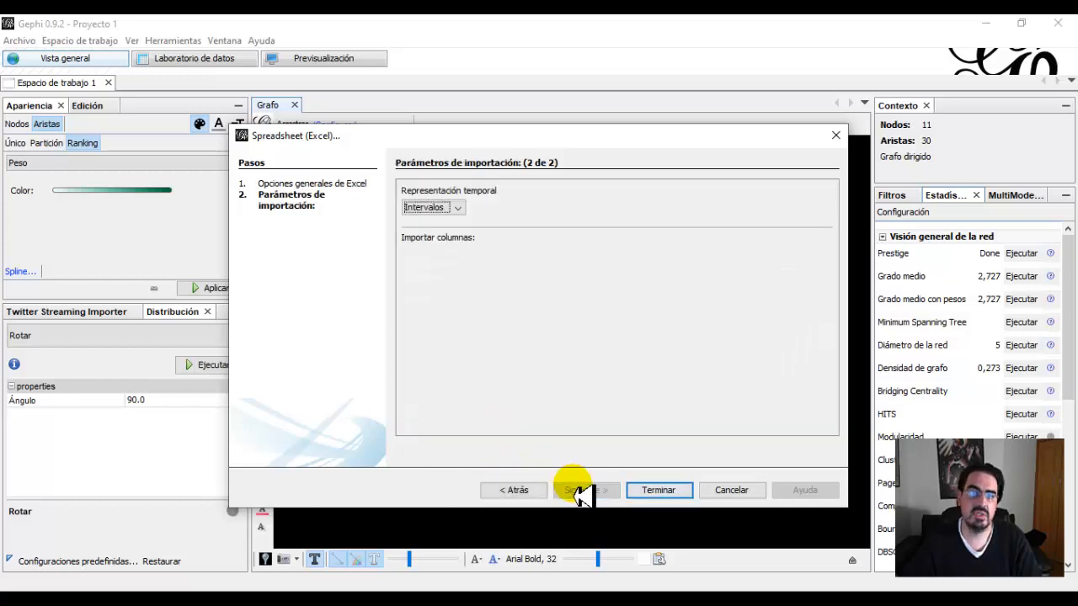
left_click(652, 495)
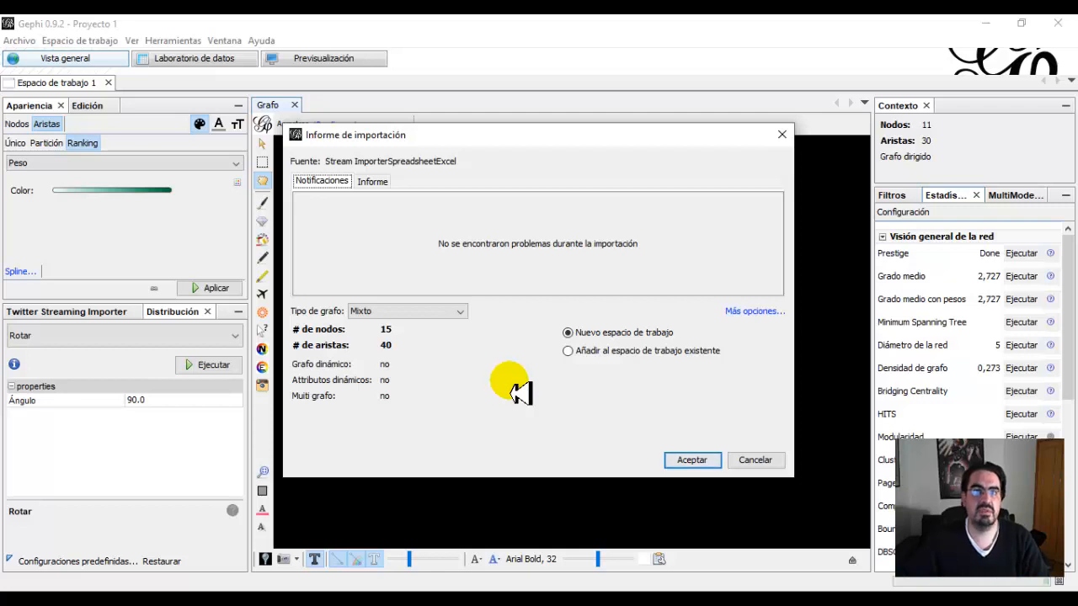
left_click(462, 314)
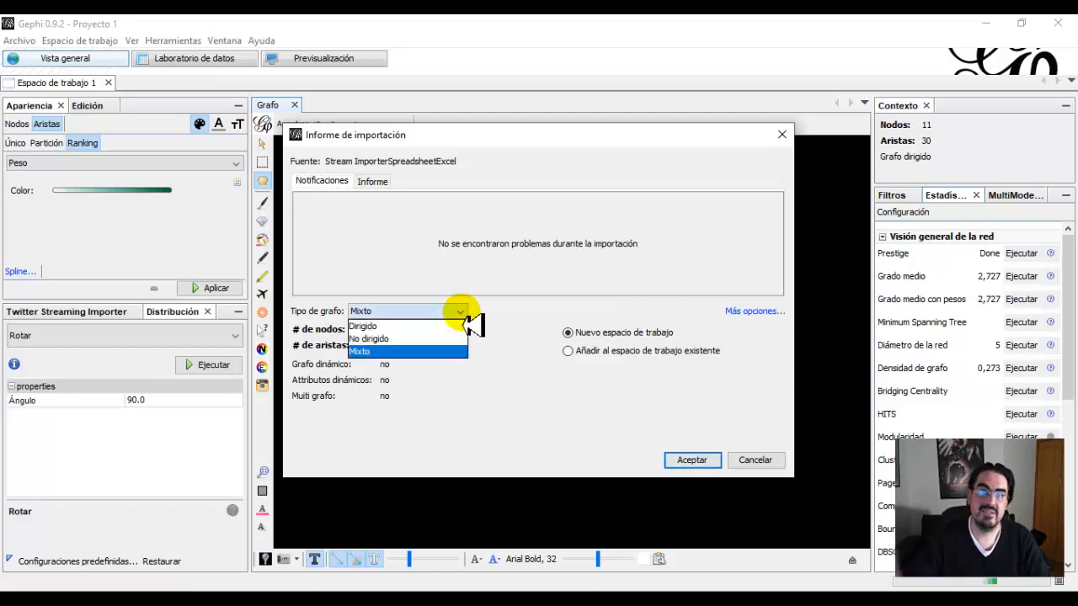
left_click(396, 340)
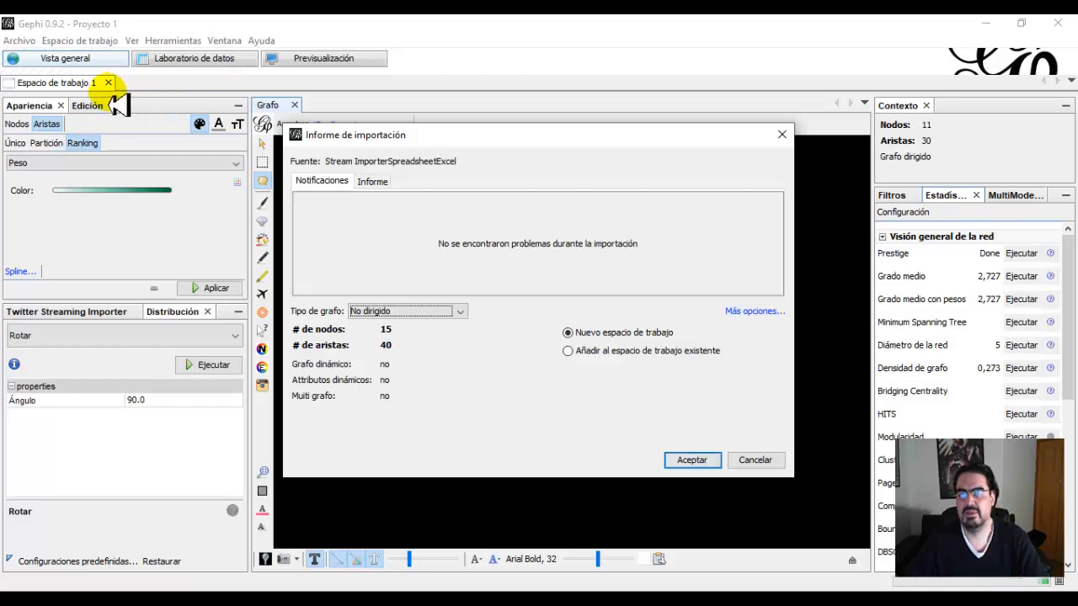
left_click(685, 466)
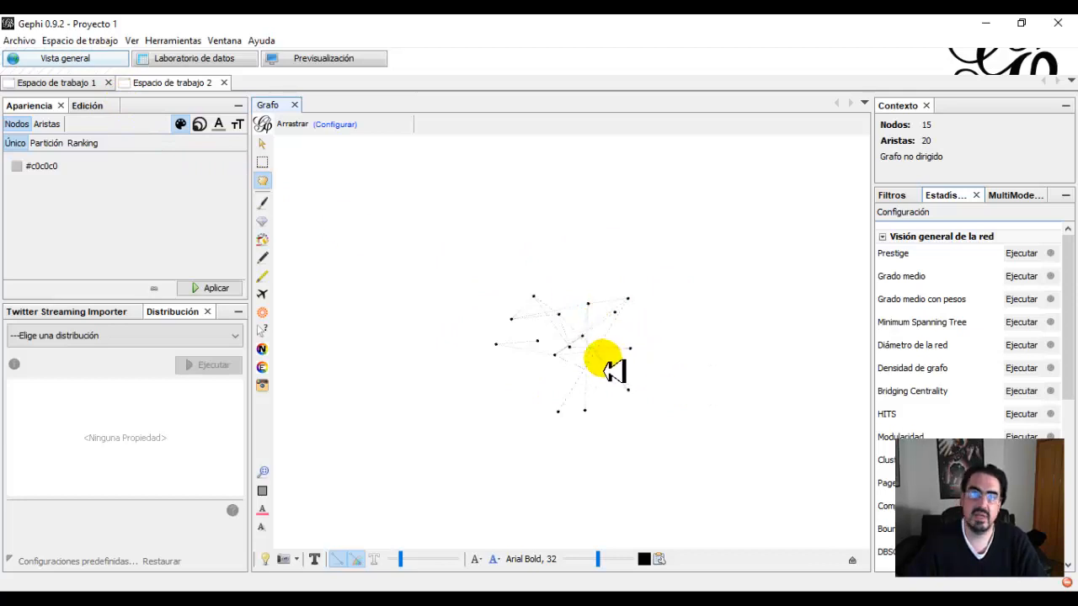
Compare the graphs in Espacio de trabajo 1 and Espacio de trabajo 2, finishing in Espacio de trabajo 2.
left_click(60, 82)
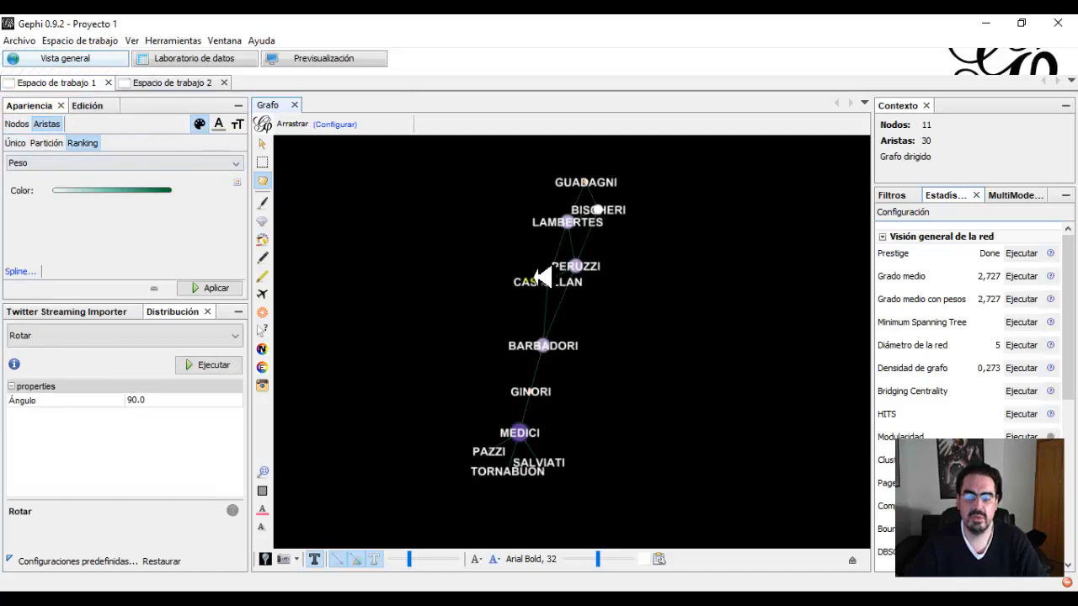
left_click(158, 84)
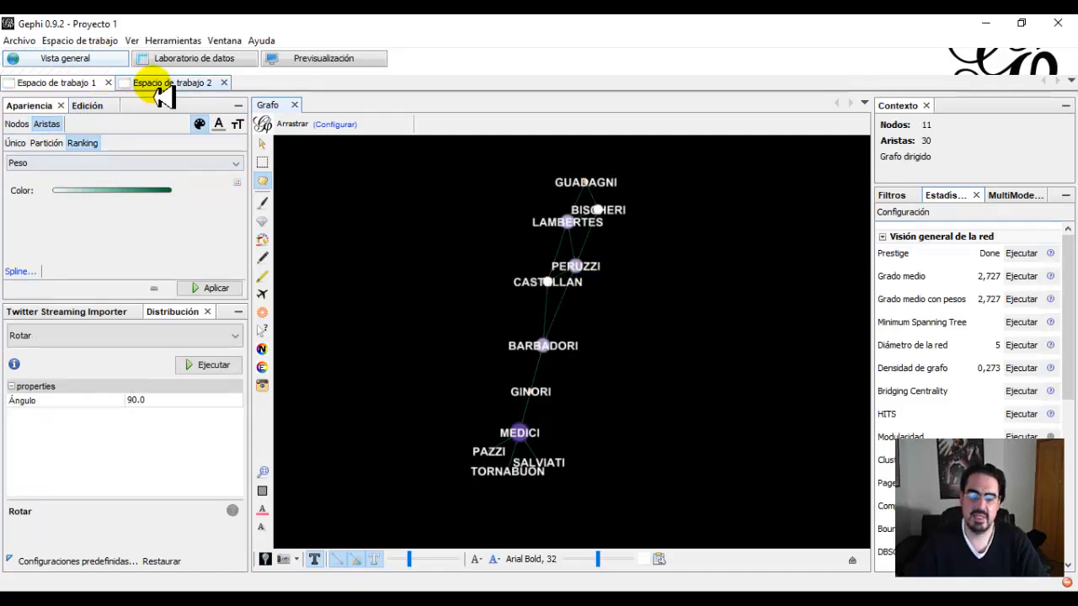
left_click(85, 83)
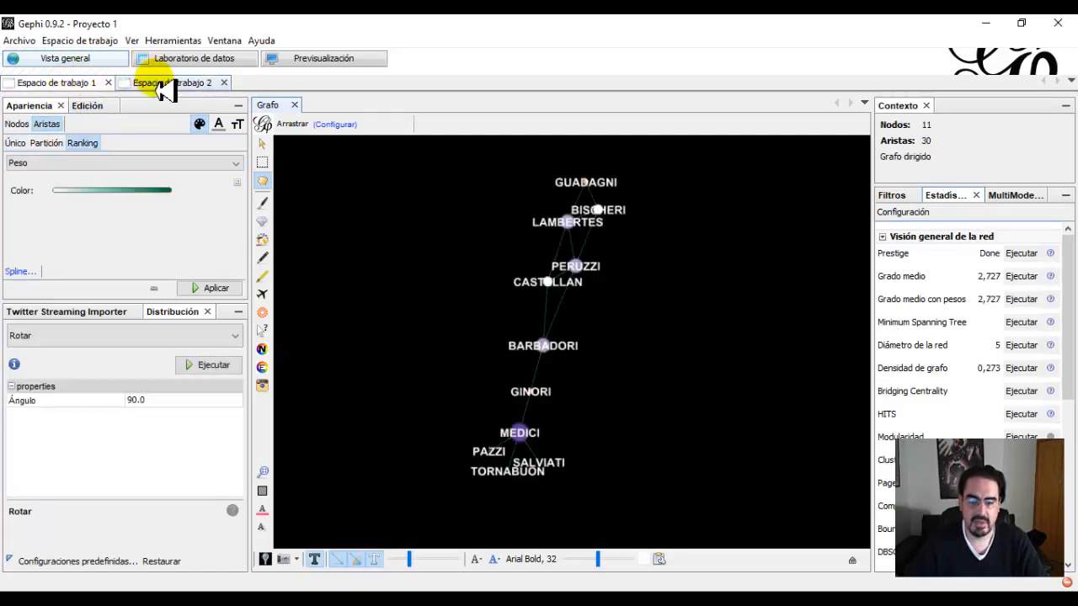
left_click(156, 85)
left_click(84, 84)
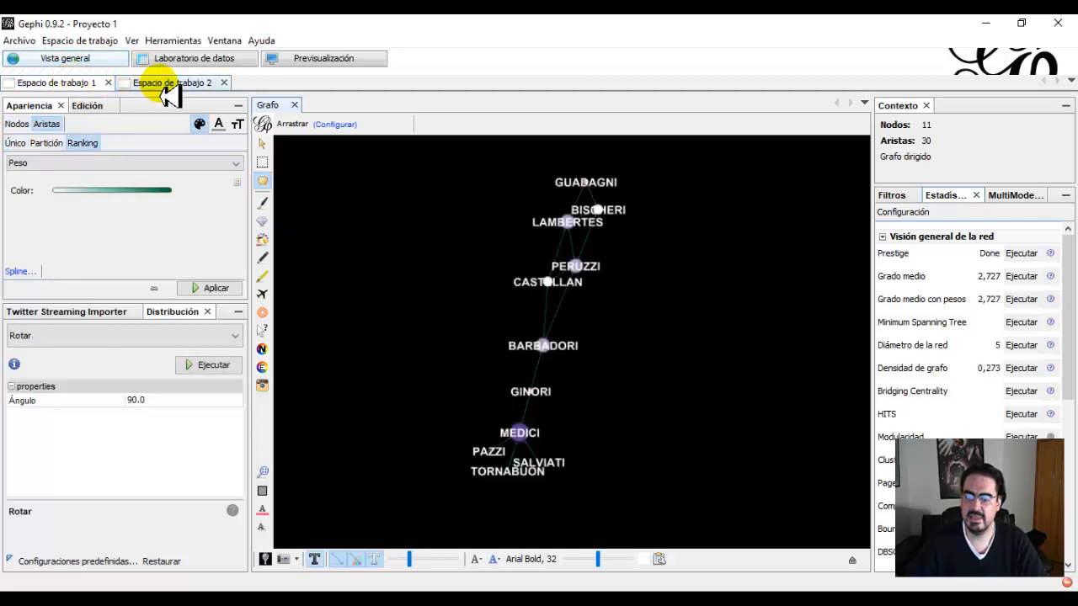
left_click(167, 87)
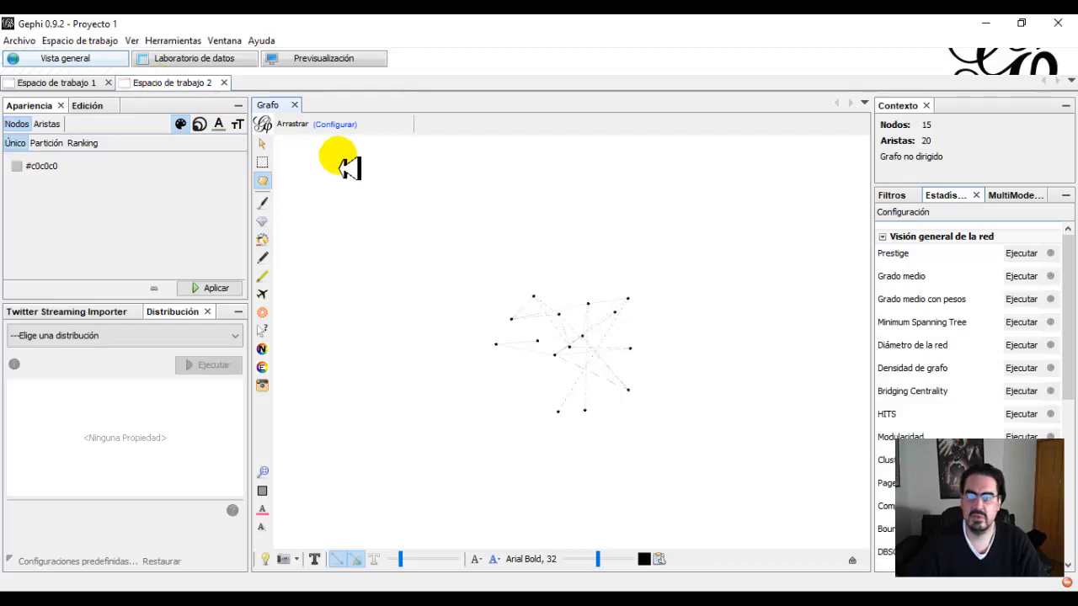
Show the node labels on the marriage ties graph at a readable size.
left_click(316, 560)
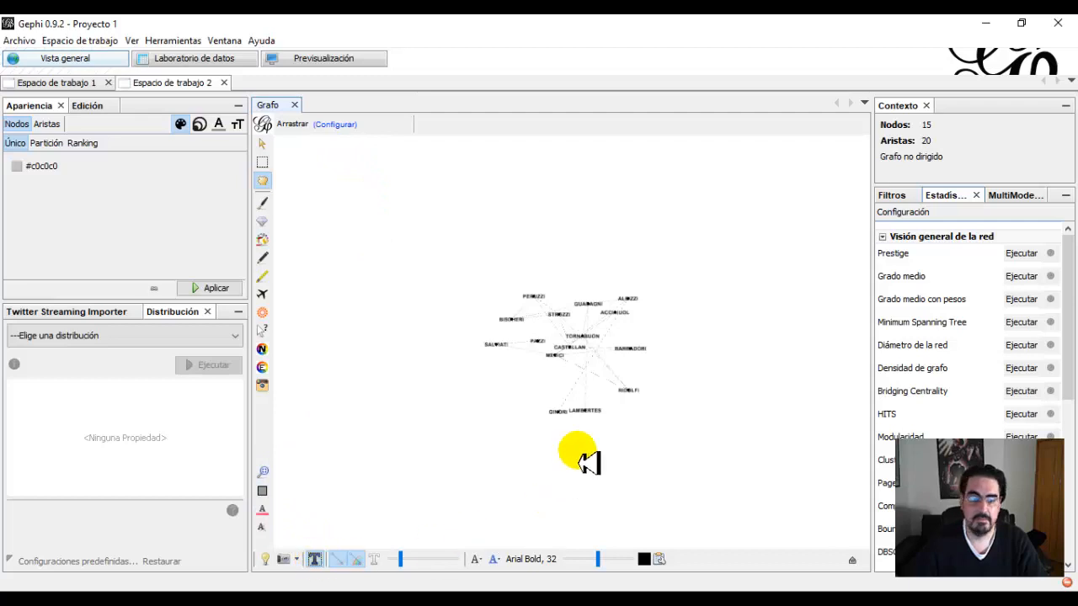
scroll(636, 354, "up", 3)
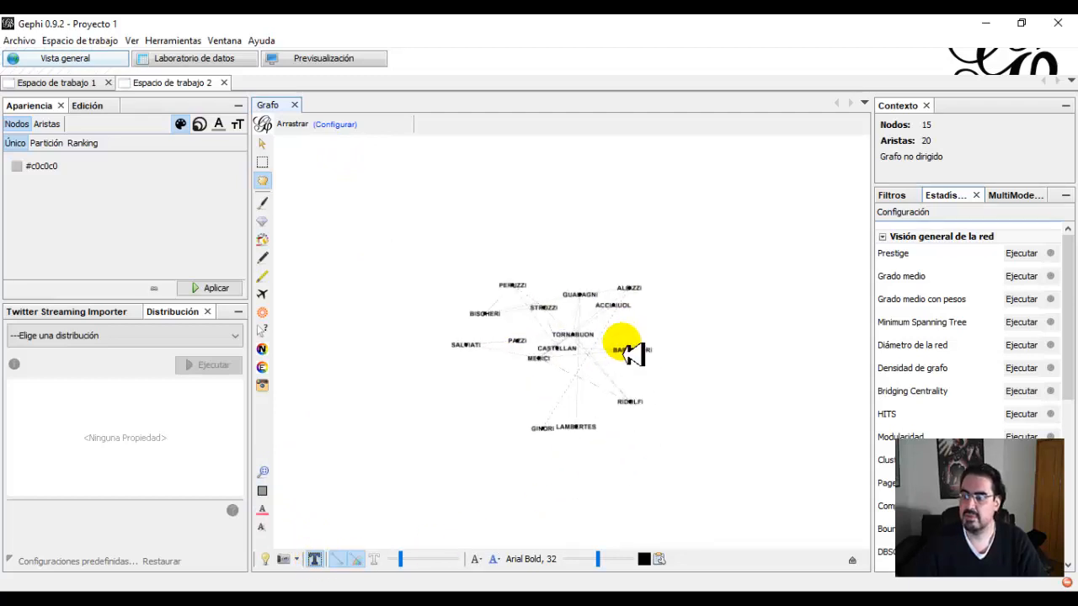
scroll(632, 354, "up", 2)
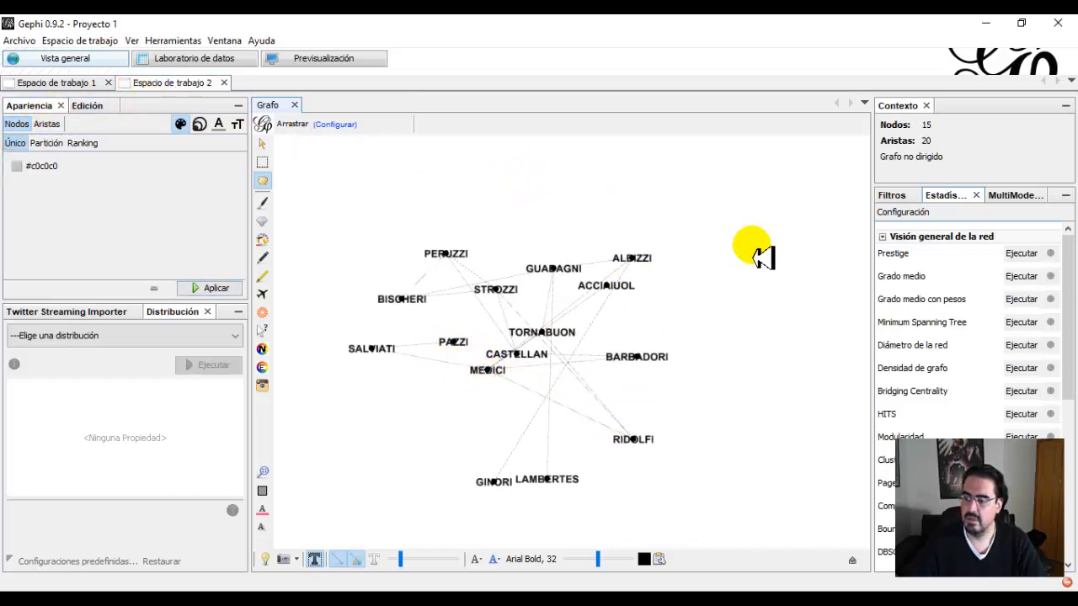
Try the Prestige statistic, and compute the average degree and average weighted degree of the marriage network.
left_click(1019, 254)
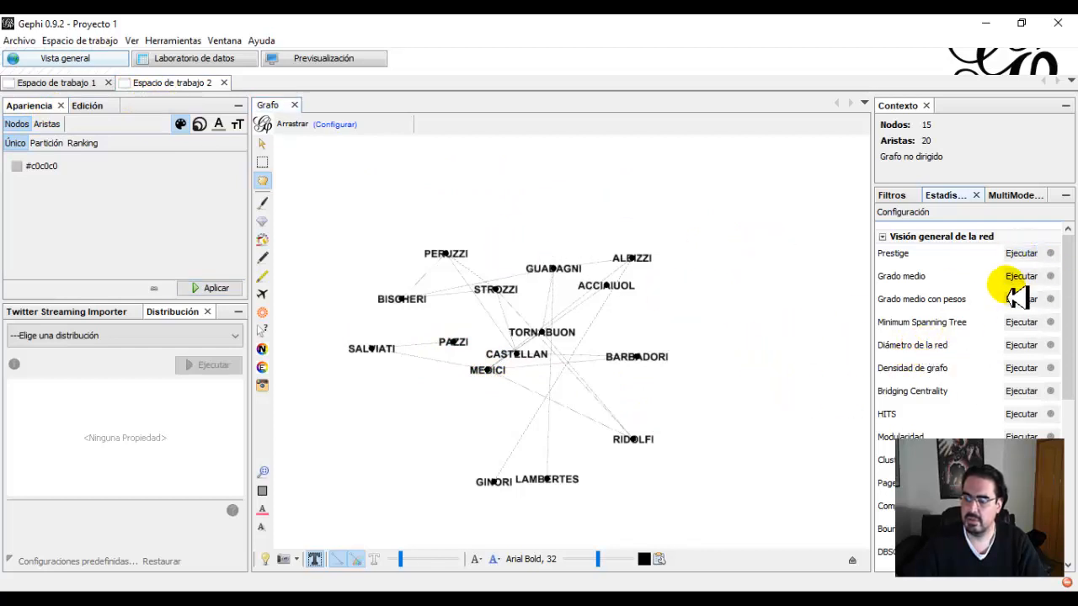
left_click(1022, 279)
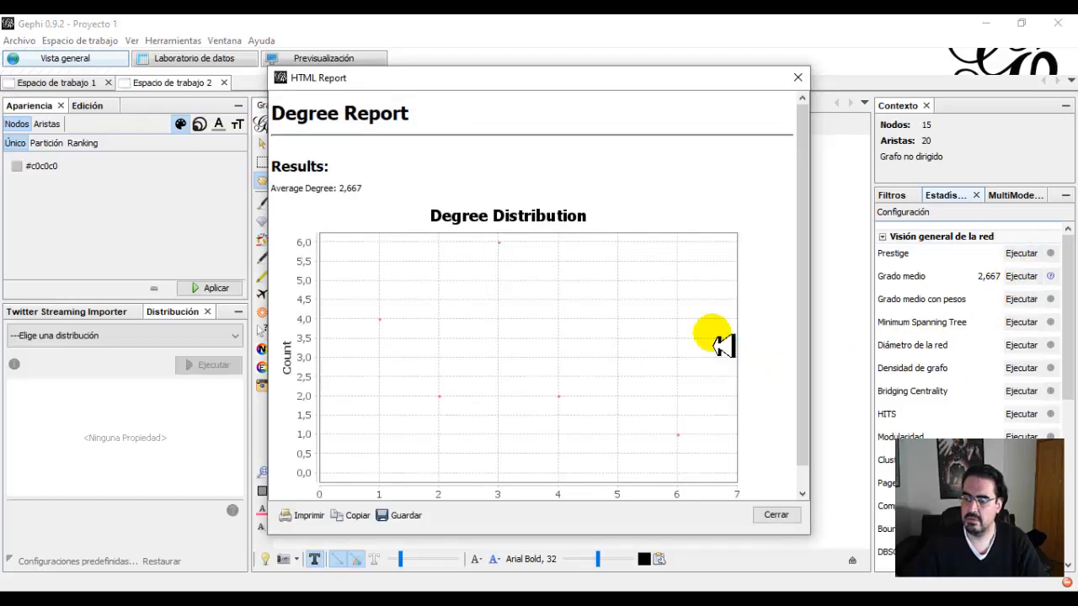
left_click(792, 516)
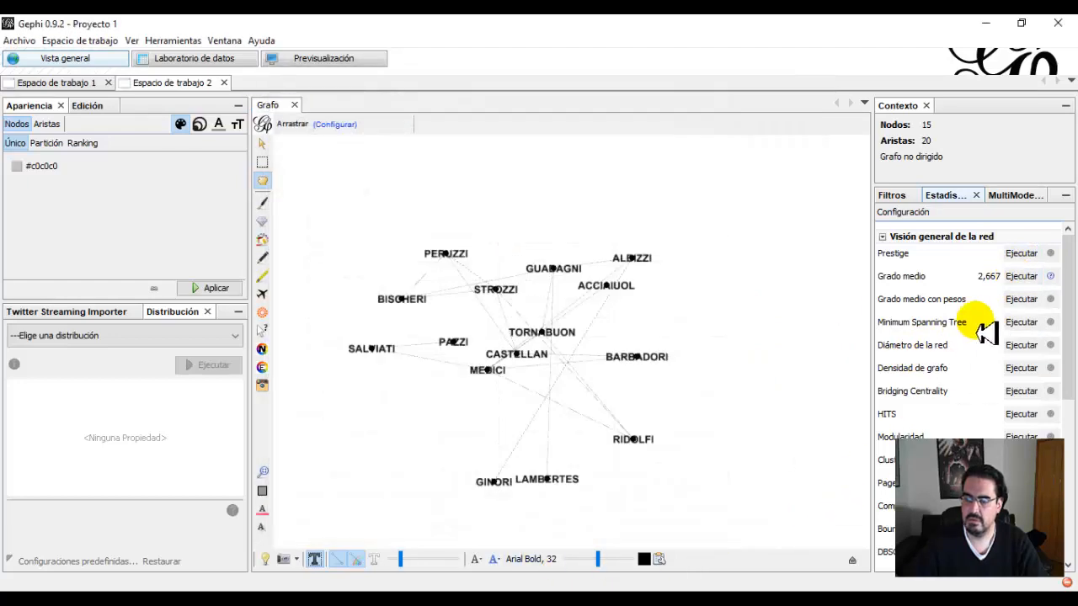
left_click(1022, 299)
left_click(767, 518)
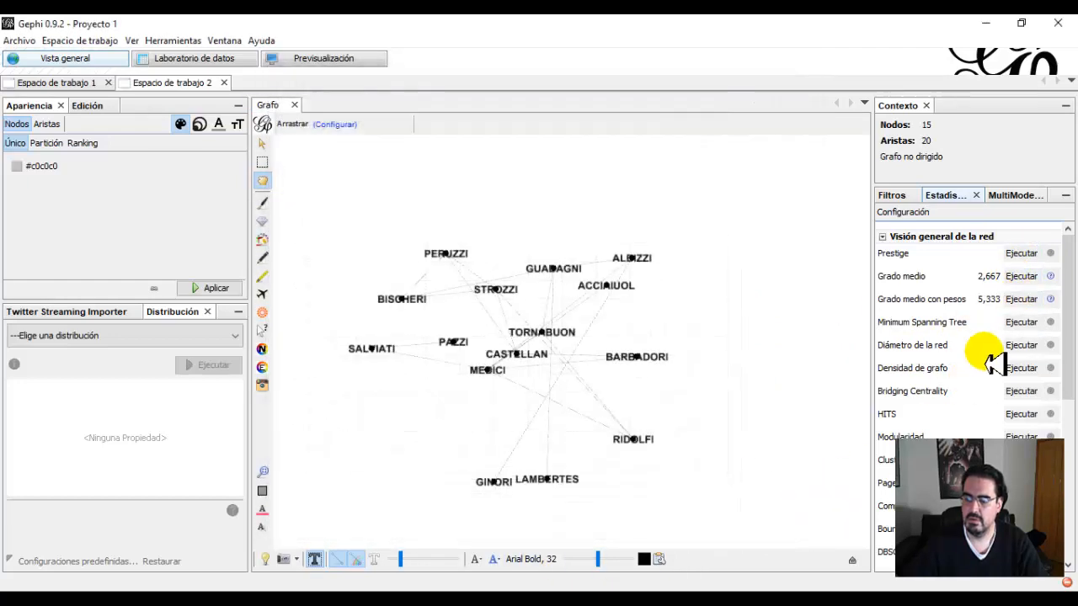
Run the Minimum Spanning Tree statistic on the marriage network and dismiss its report.
left_click(1022, 321)
left_click(600, 436)
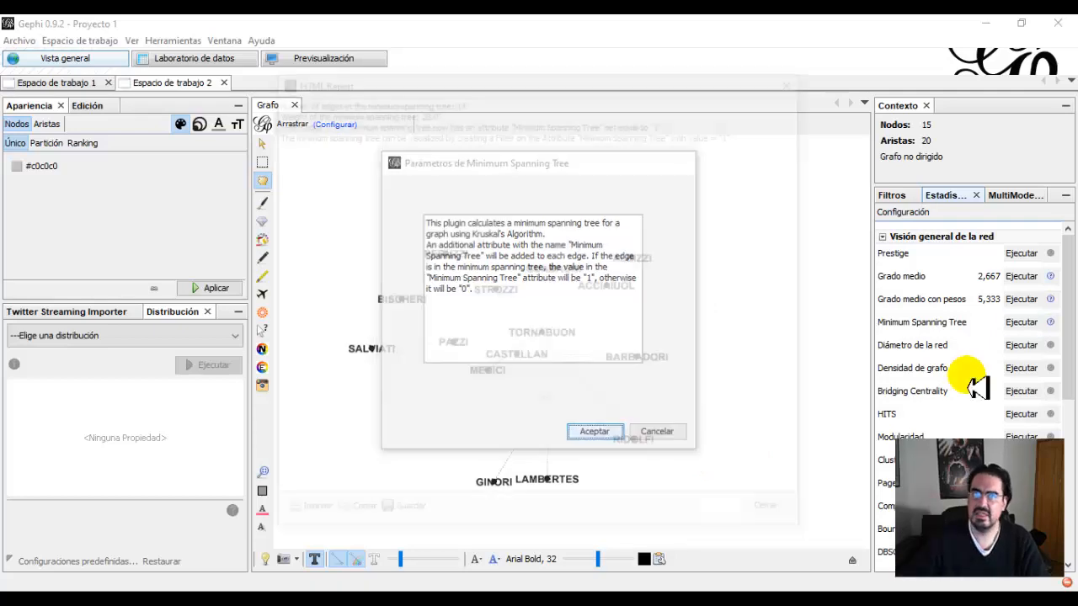
left_click(773, 516)
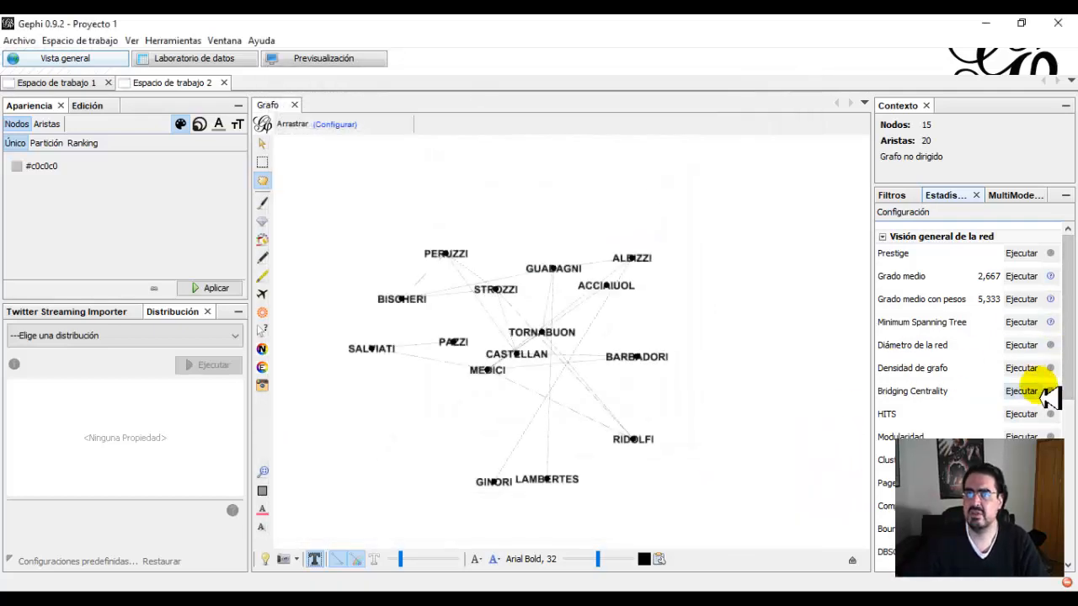
Compute the network diameter and the graph density with the undirected interpretation, and dismiss both reports.
left_click(1029, 346)
left_click(669, 419)
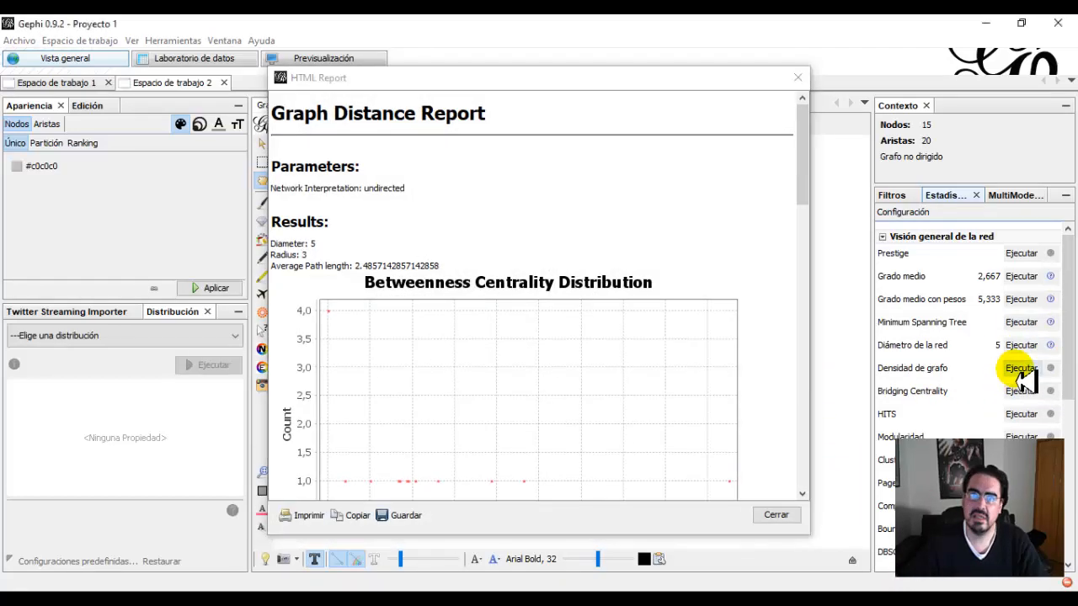
left_click(1022, 368)
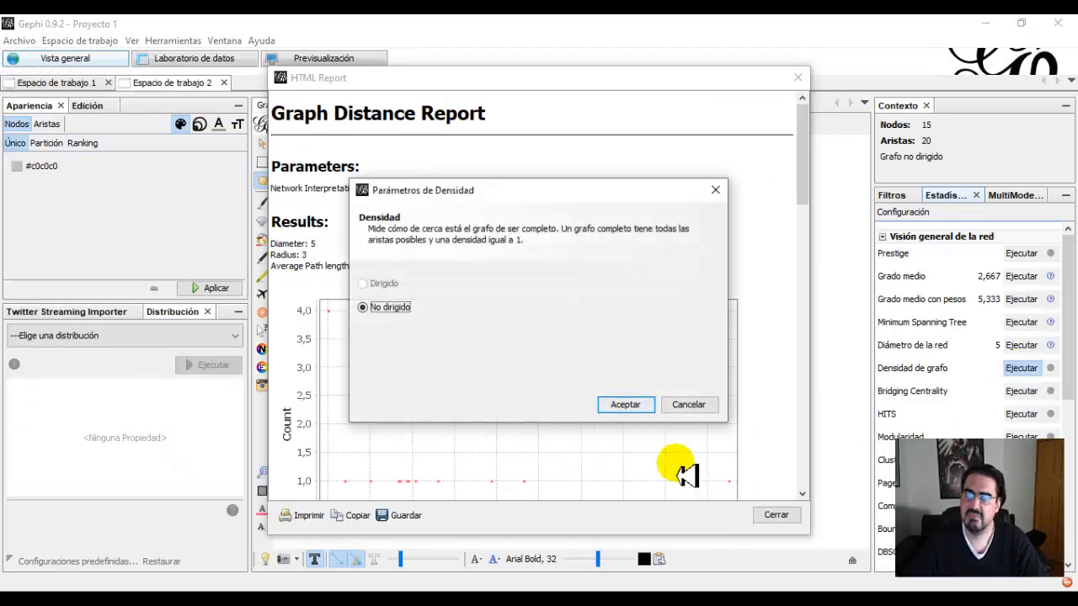
left_click(626, 406)
left_click(777, 515)
left_click(777, 515)
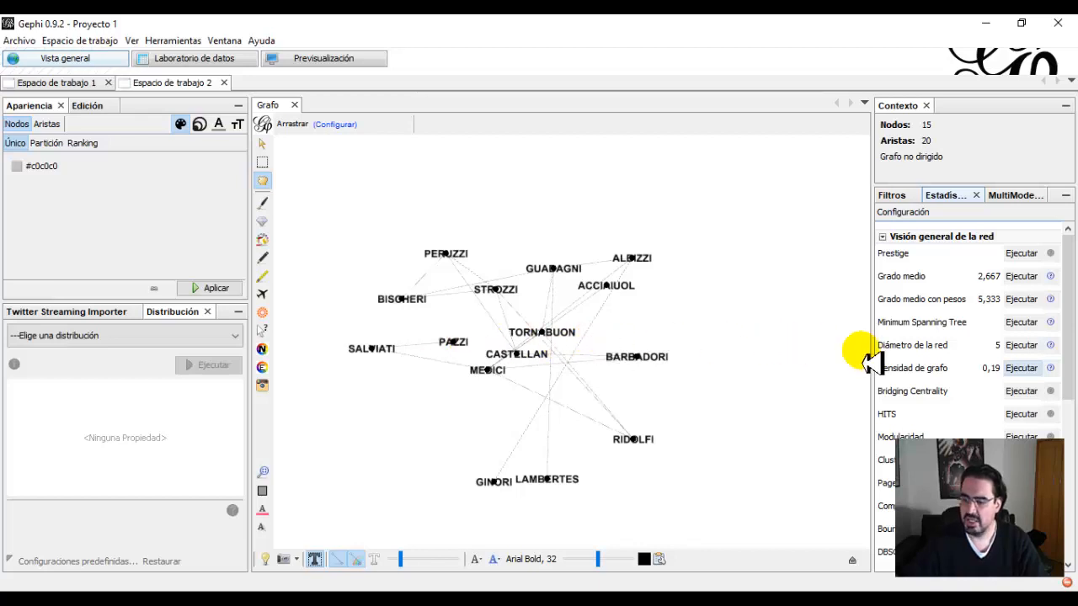
Run normalized Bridging Centrality and undirected HITS with an epsilon of 1.0E-4 on the marriage network.
left_click(1021, 391)
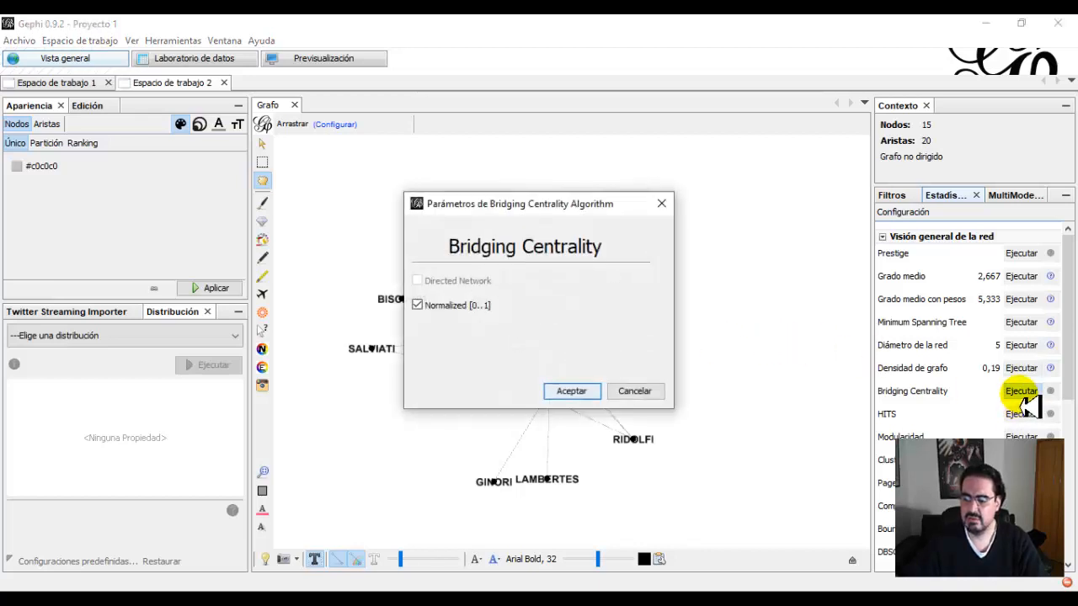
left_click(573, 392)
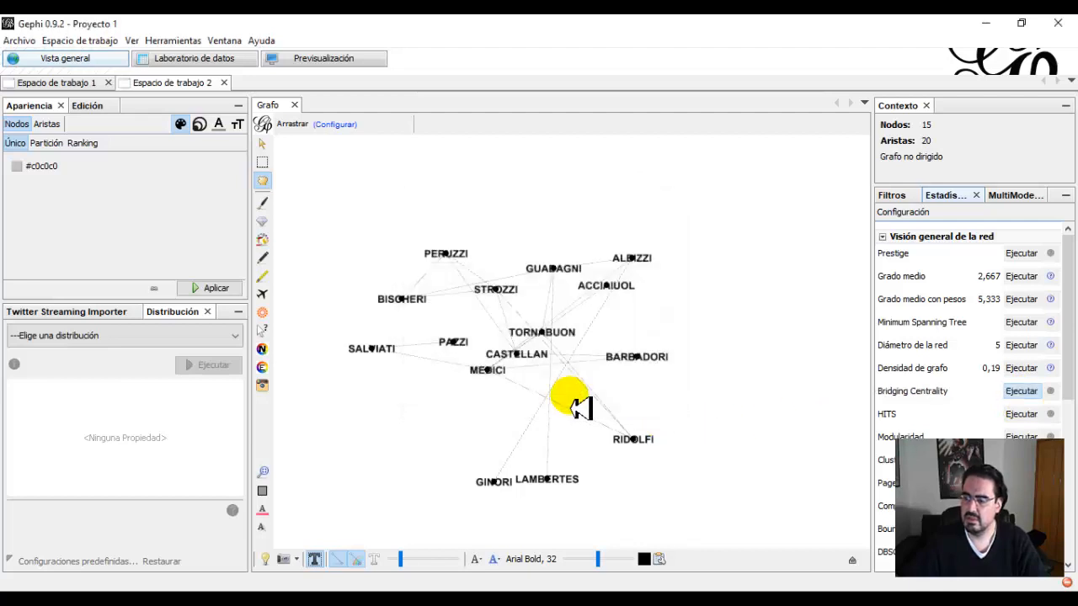
left_click(1021, 414)
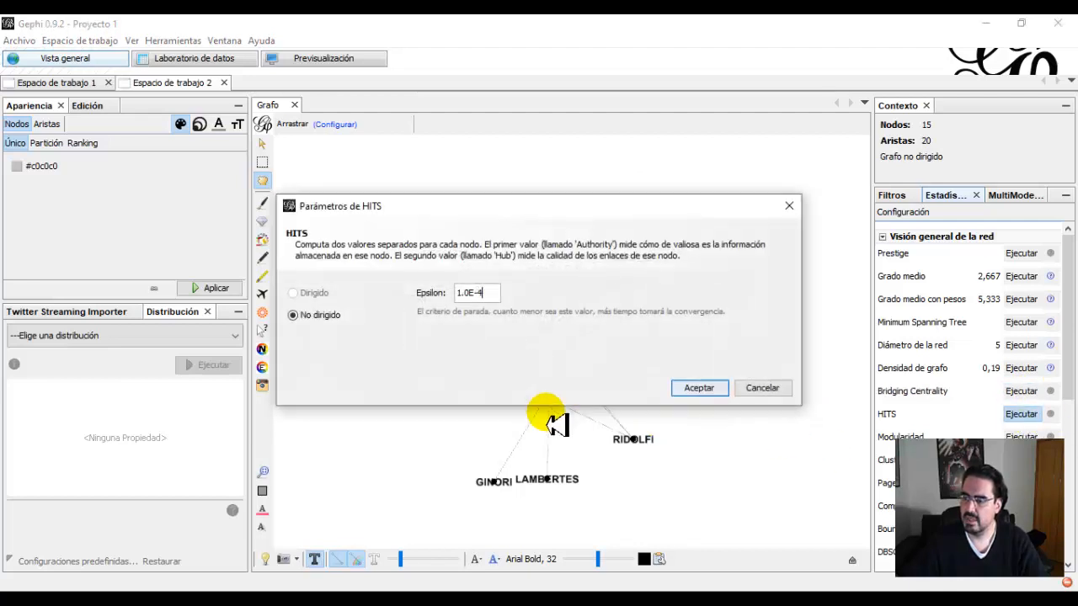
left_click(696, 388)
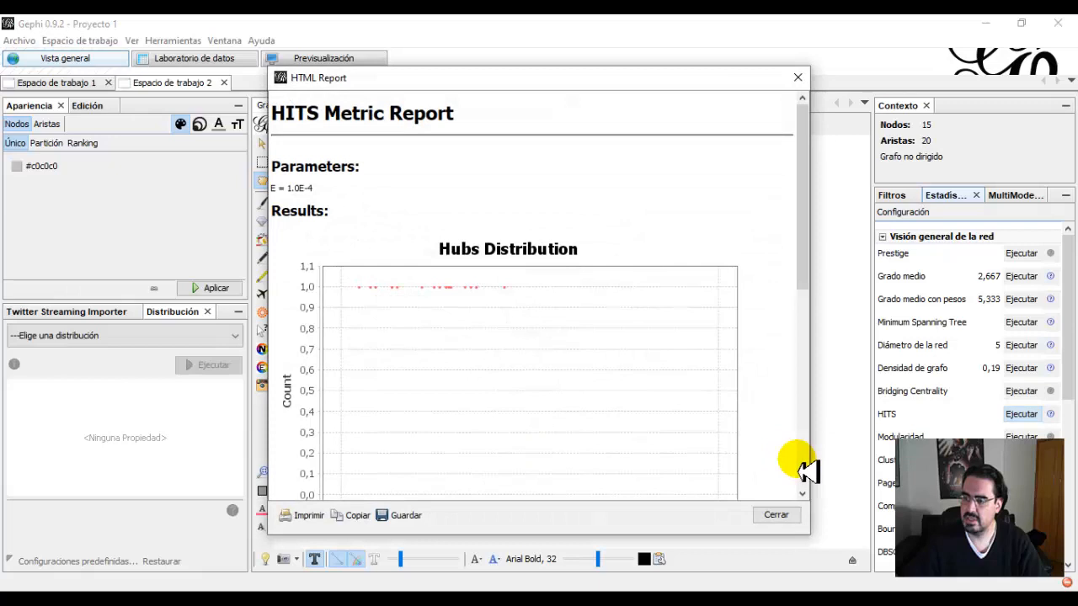
left_click(787, 516)
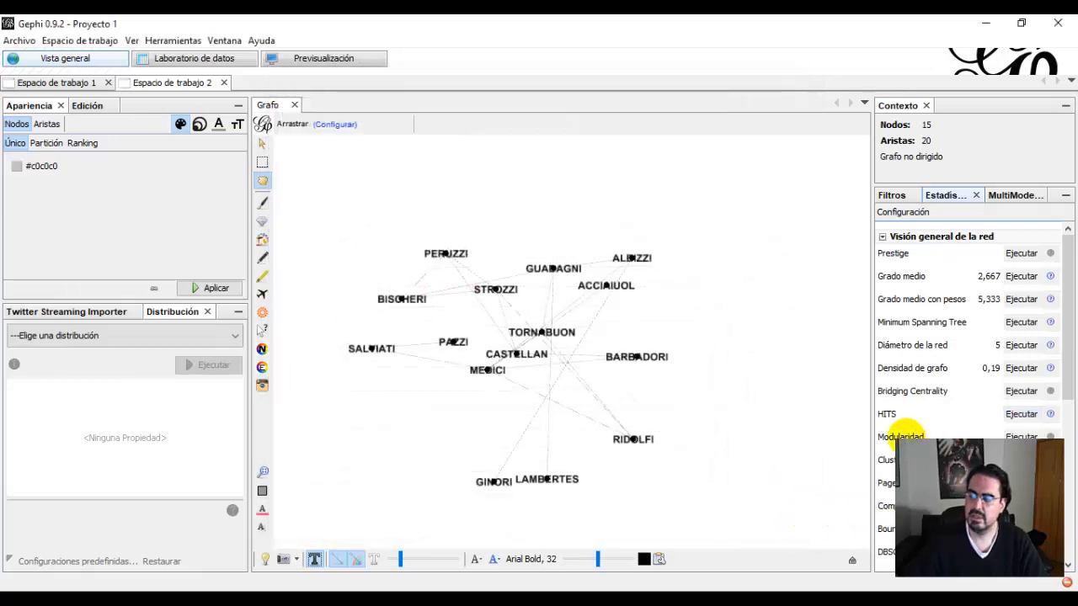
scroll(908, 434, "down", 4)
scroll(910, 434, "up", 2)
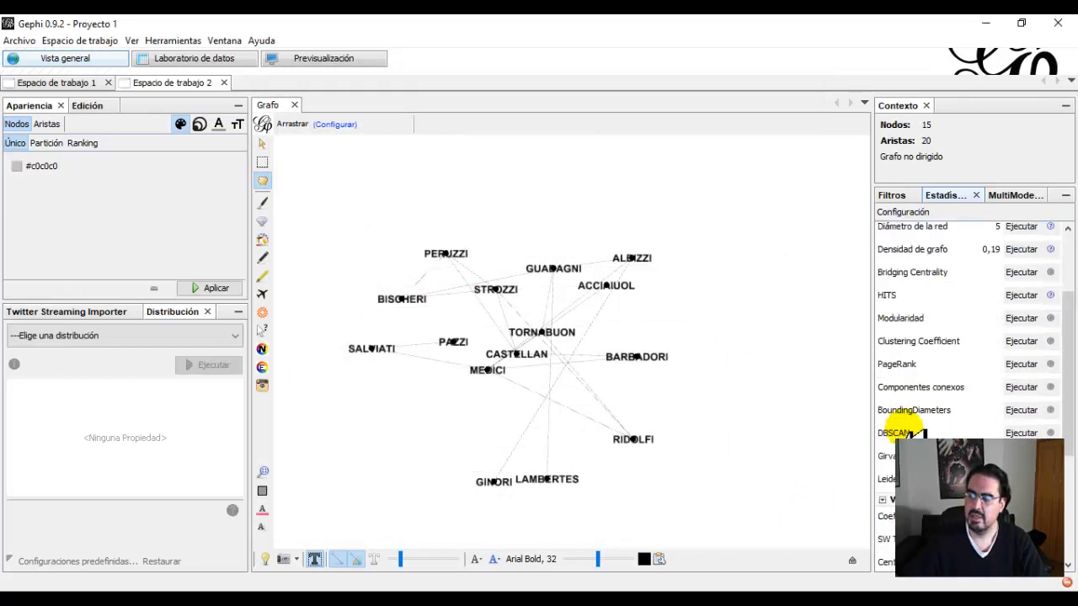
scroll(912, 433, "down", 2)
scroll(913, 432, "up", 4)
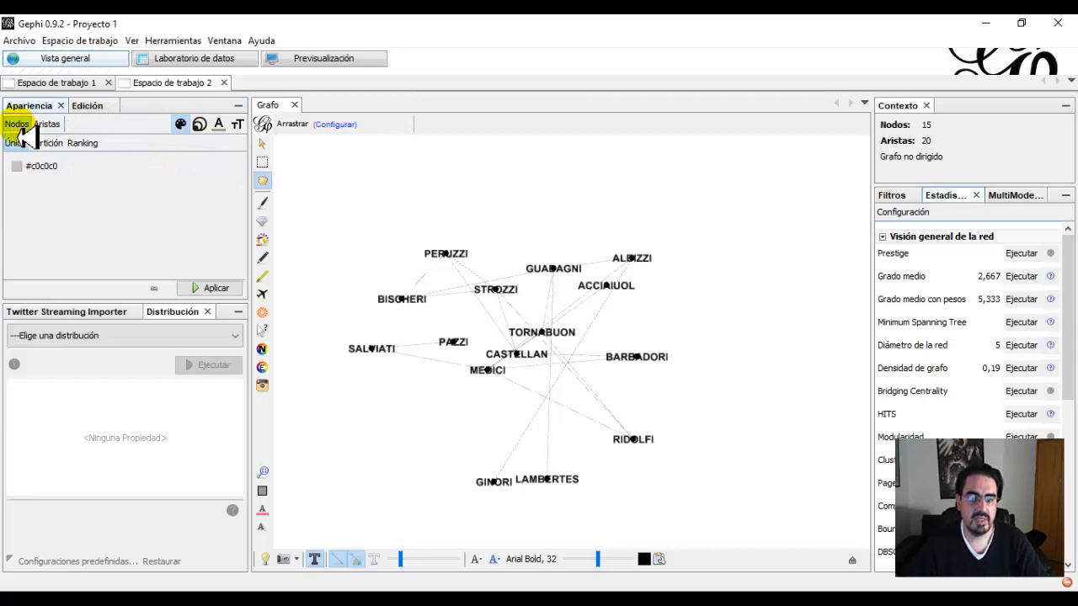
Color the marriage network's nodes by a ranking on Grado with the green gradient.
left_click(82, 143)
left_click(78, 163)
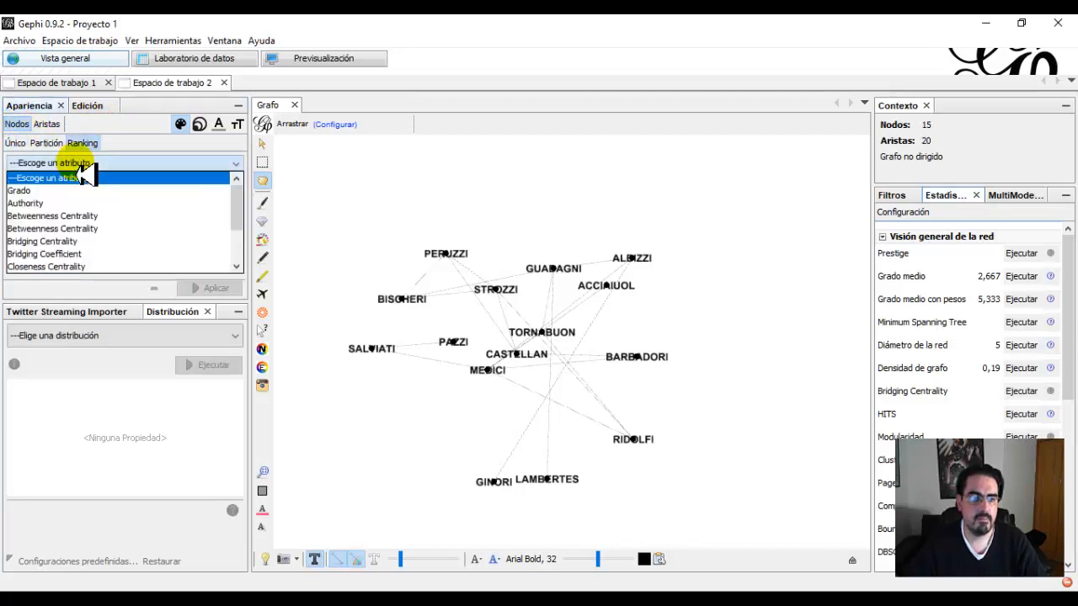
left_click(69, 191)
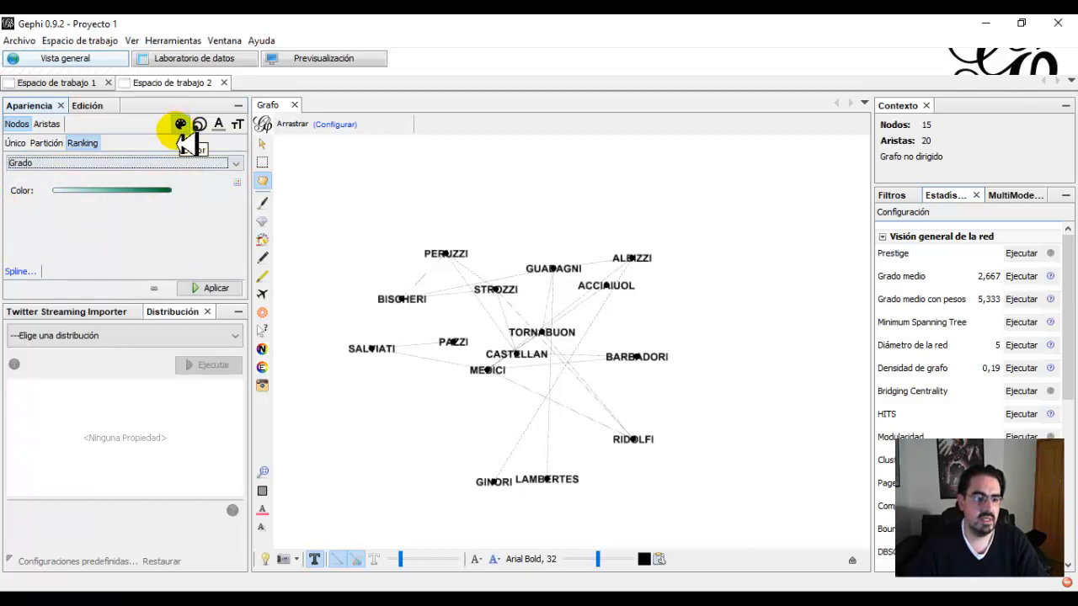
left_click(212, 290)
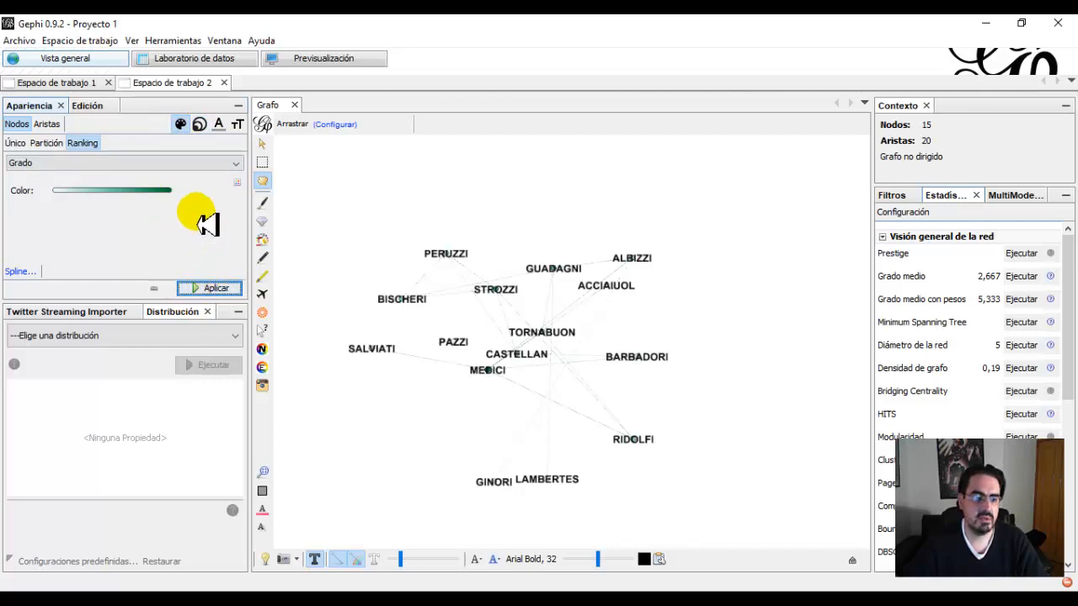
Size the nodes by a ranking on Grado, with a minimum size of 1 and a maximum of 30.
left_click(200, 125)
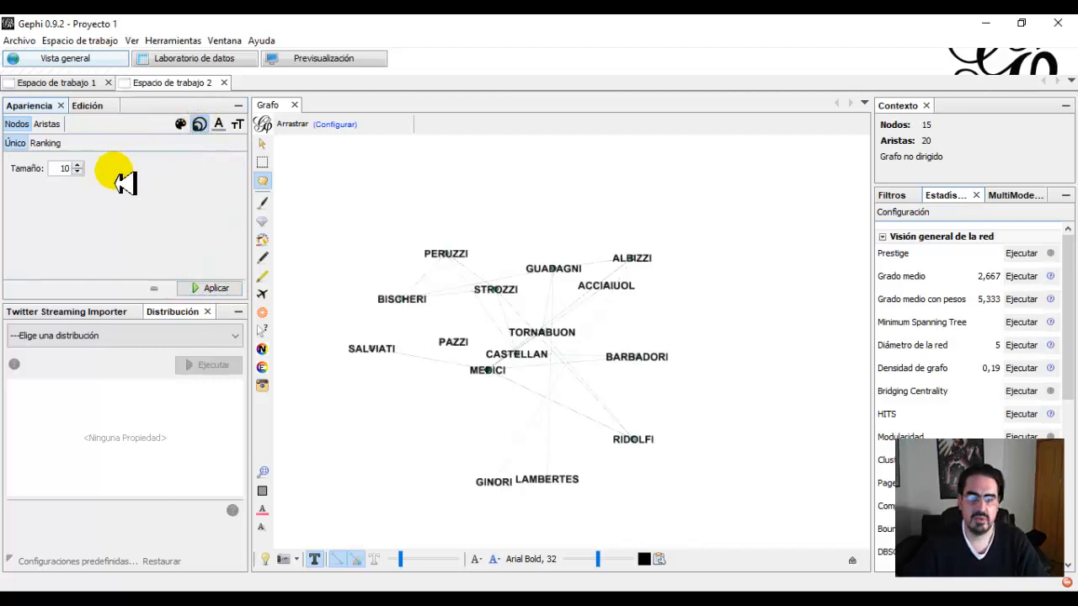
left_click(52, 145)
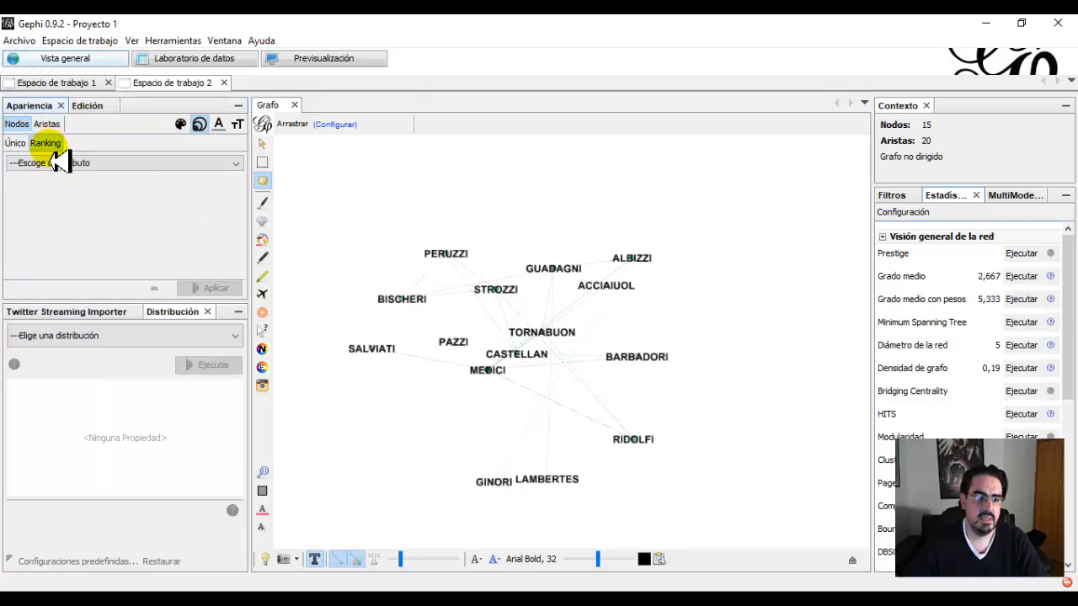
left_click(59, 163)
left_click(47, 192)
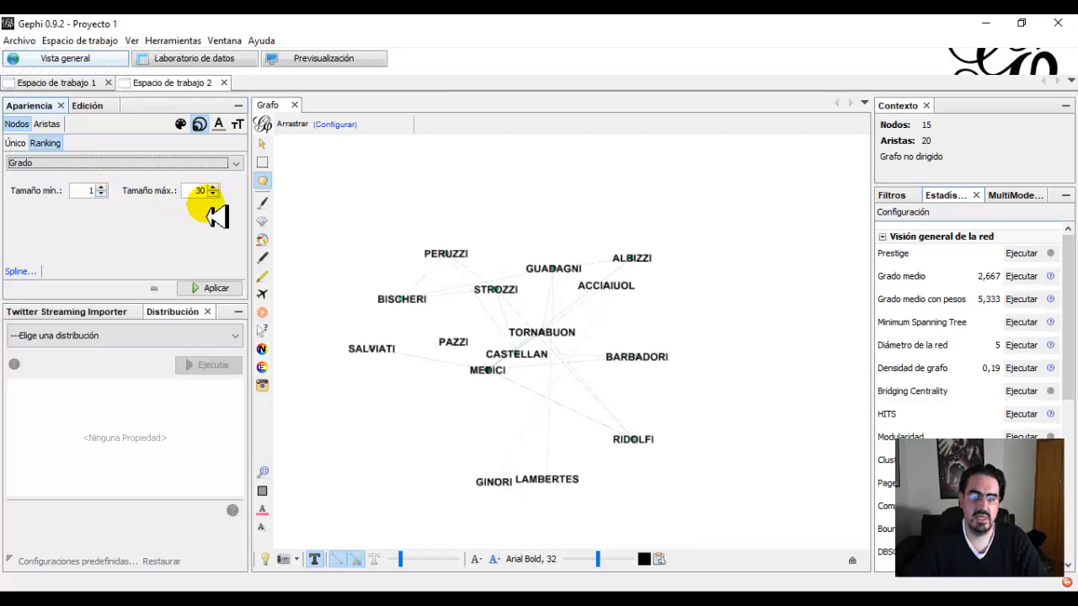
left_click(210, 288)
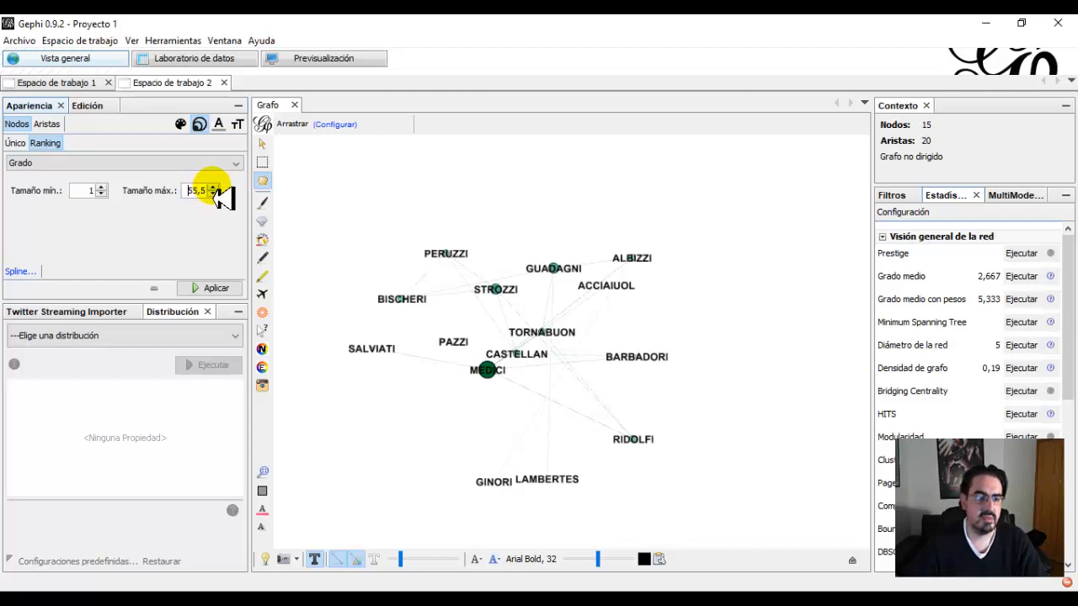
Raise the maximum node size of the Grado ranking to 56,5 and then 60,5, applying each value.
left_click(214, 187)
left_click(220, 290)
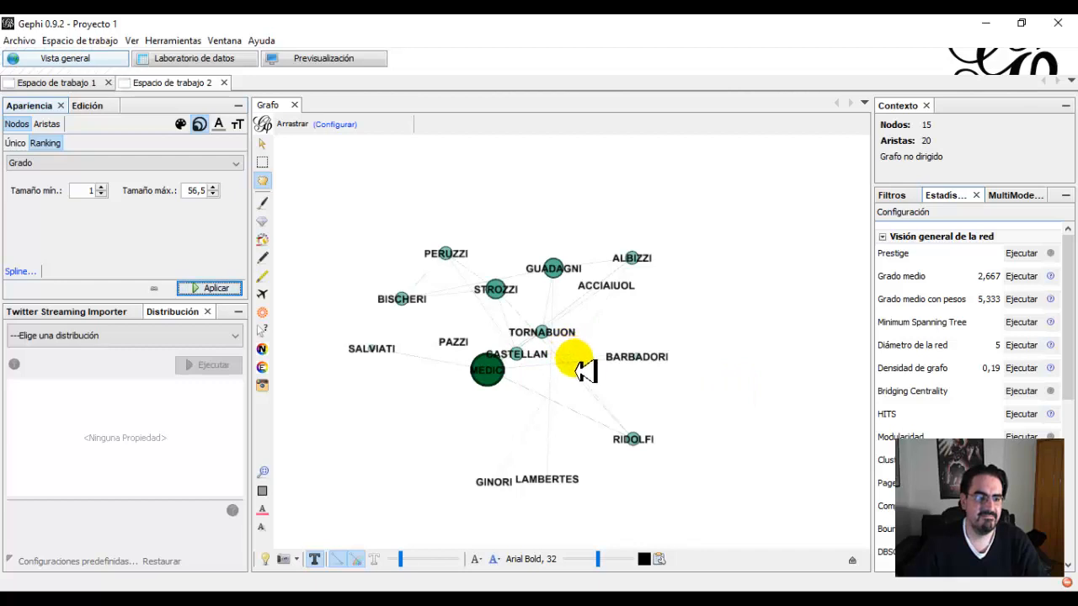
left_click(213, 187)
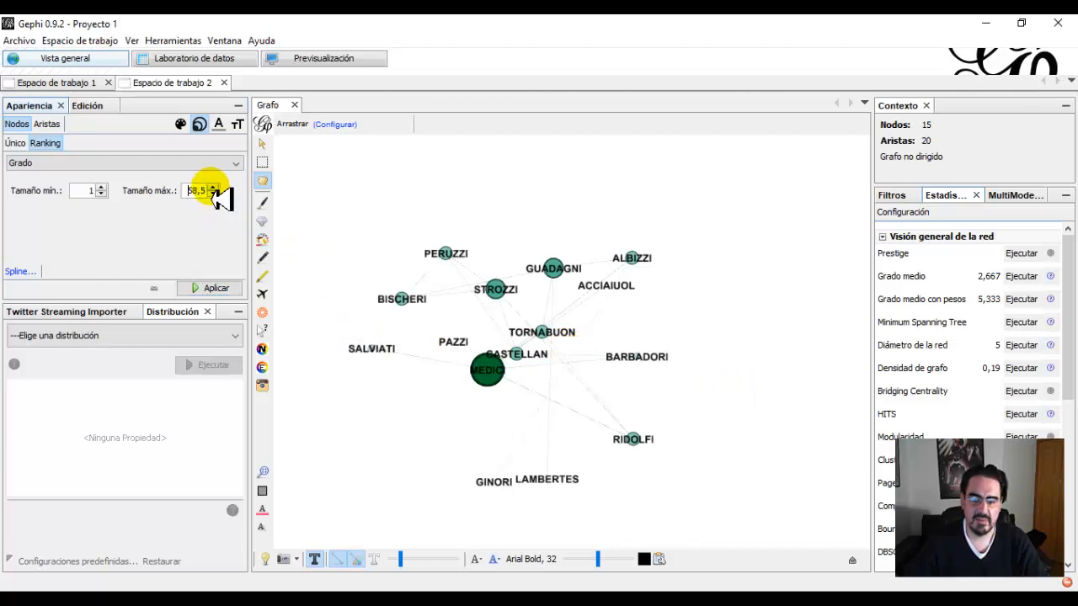
left_click(223, 288)
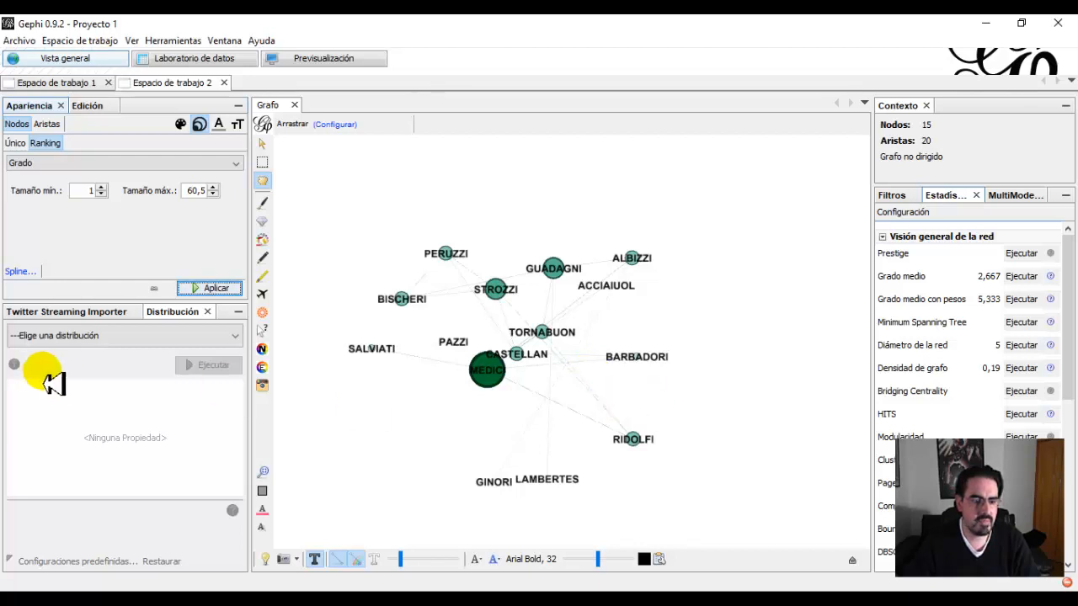
Switch the graph to a black background and run the Force Atlas layout on the marriage network.
left_click(266, 560)
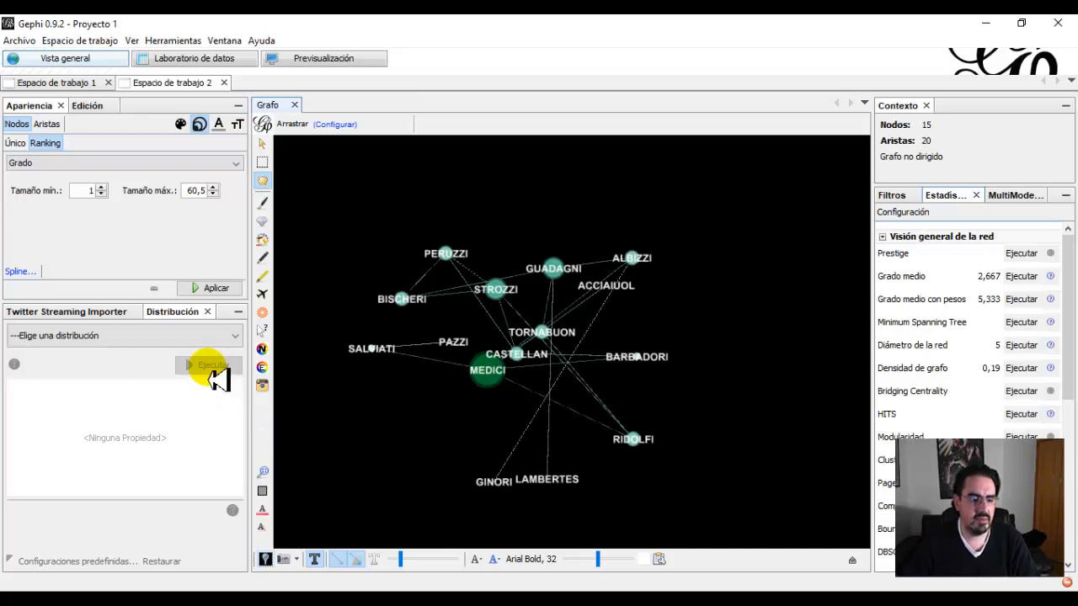
left_click(236, 336)
scroll(168, 390, "down", 3)
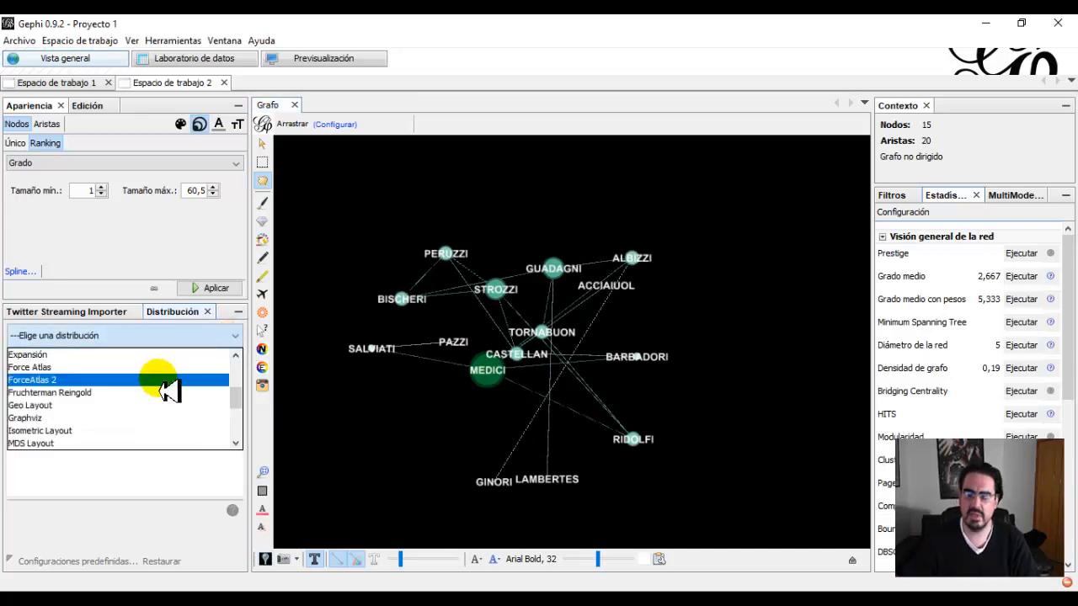
left_click(32, 368)
left_click(217, 369)
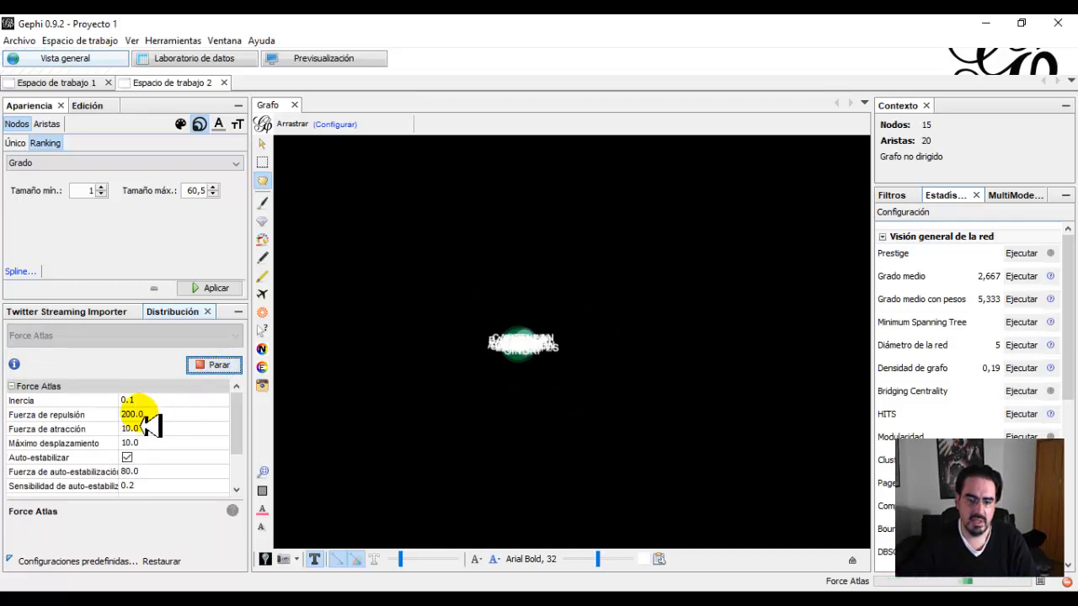
Set the Force Atlas repulsion strength to 20000.0, then stop the layout, rerun it briefly and stop it again.
left_click(131, 417)
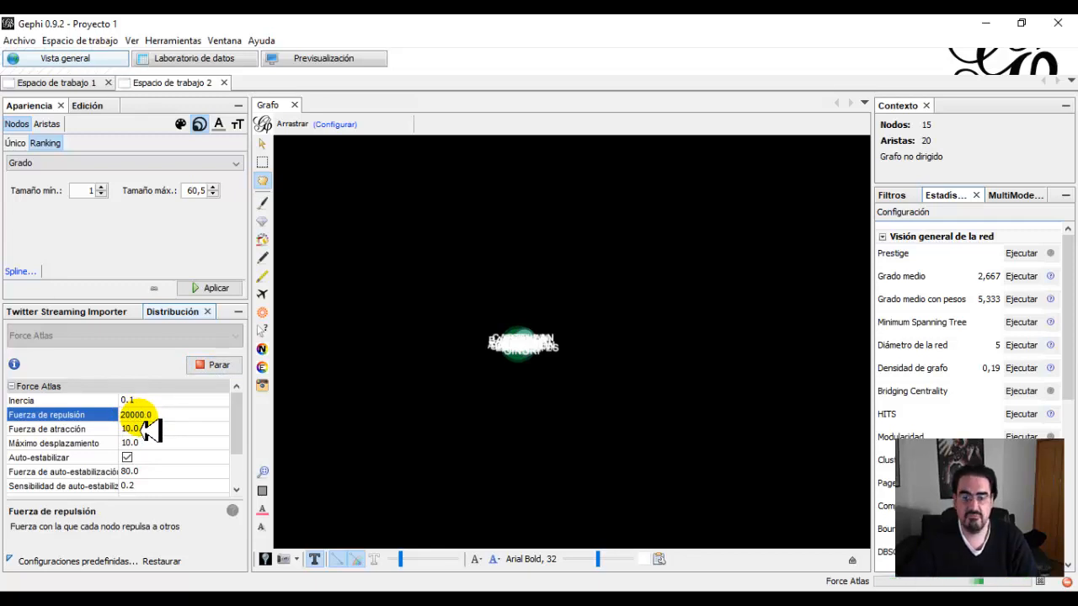
left_click(218, 365)
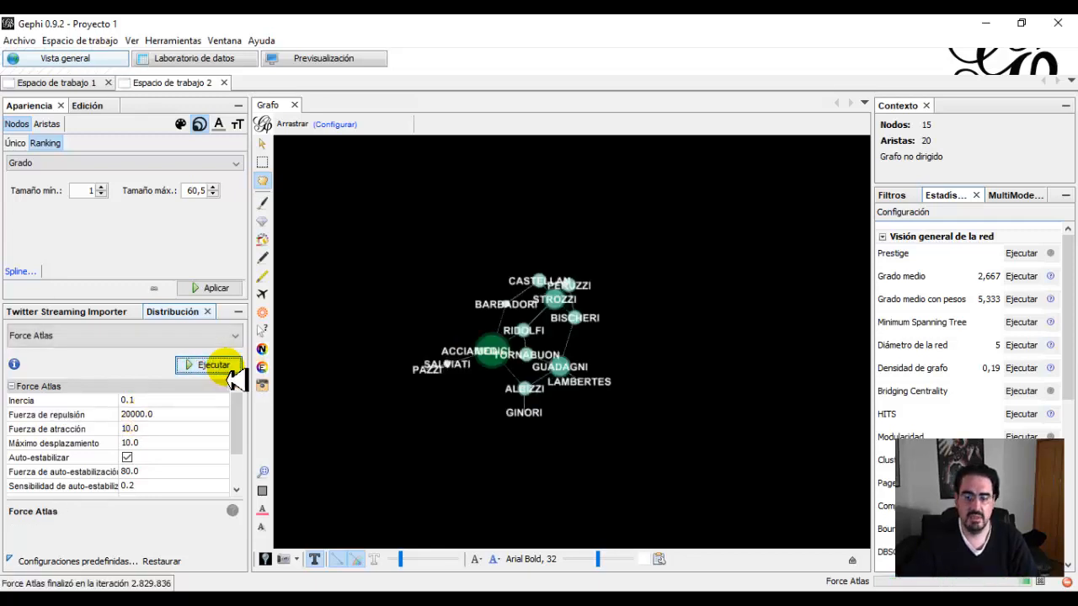
left_click(206, 366)
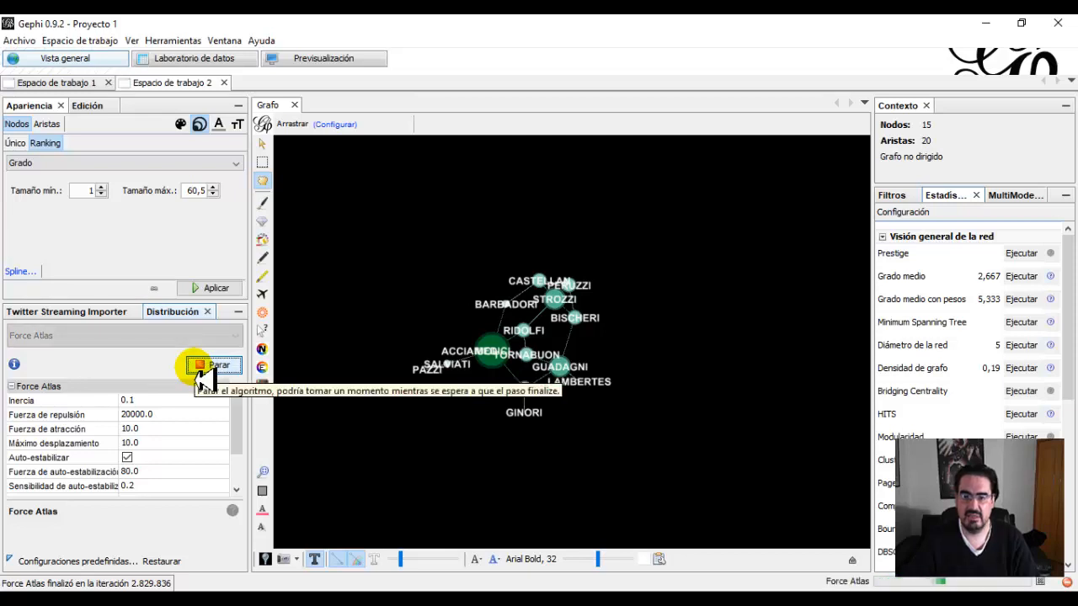
left_click(200, 371)
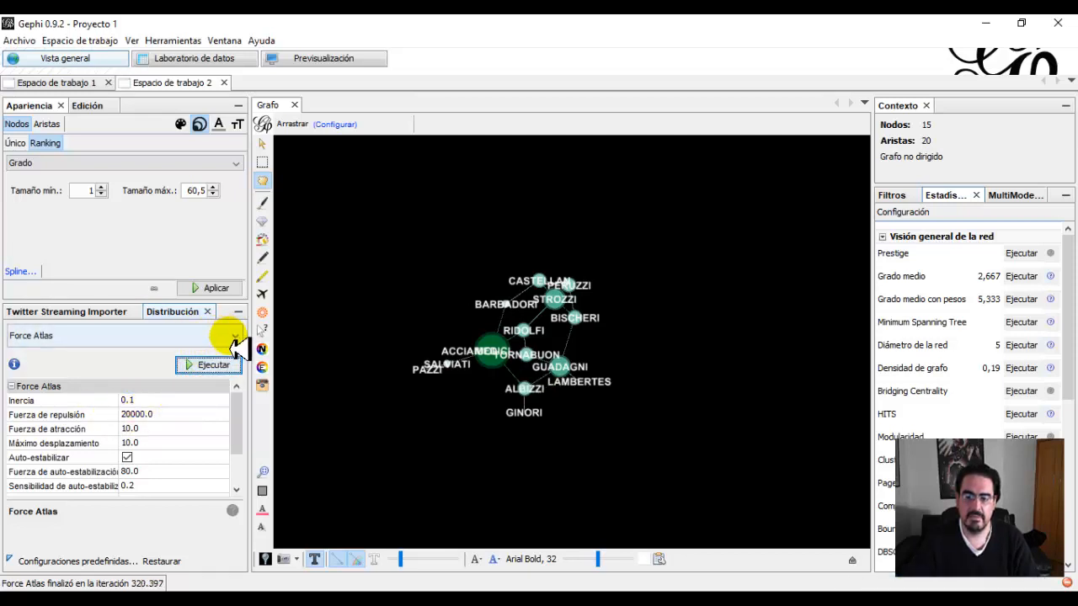
Spread the nodes apart by running the Expansión layout five times with a scale factor of 1.2.
left_click(234, 337)
scroll(58, 396, "up", 1)
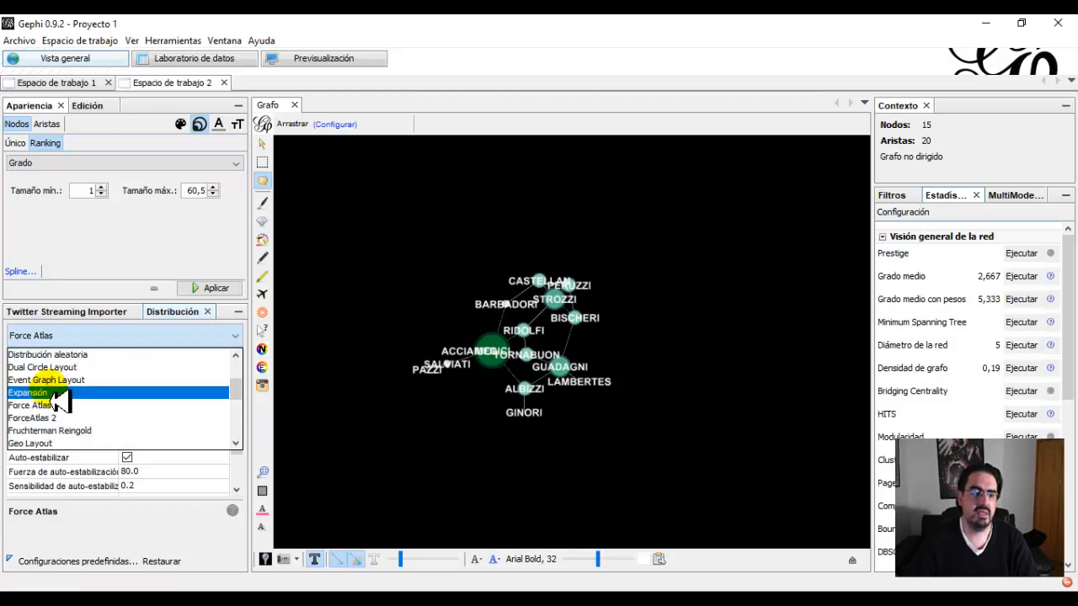
left_click(55, 396)
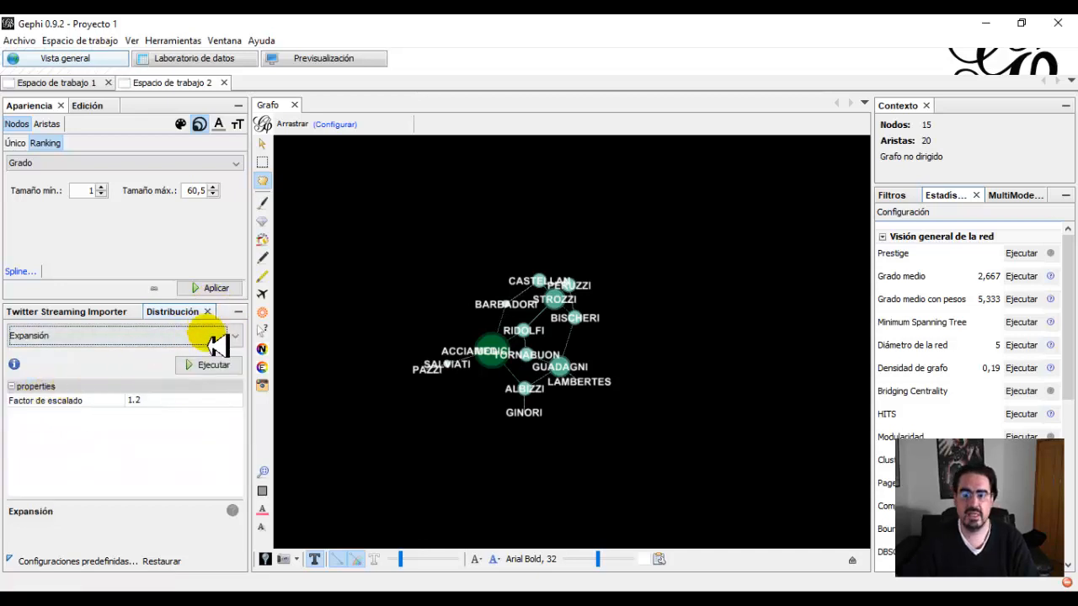
left_click(212, 370)
left_click(211, 371)
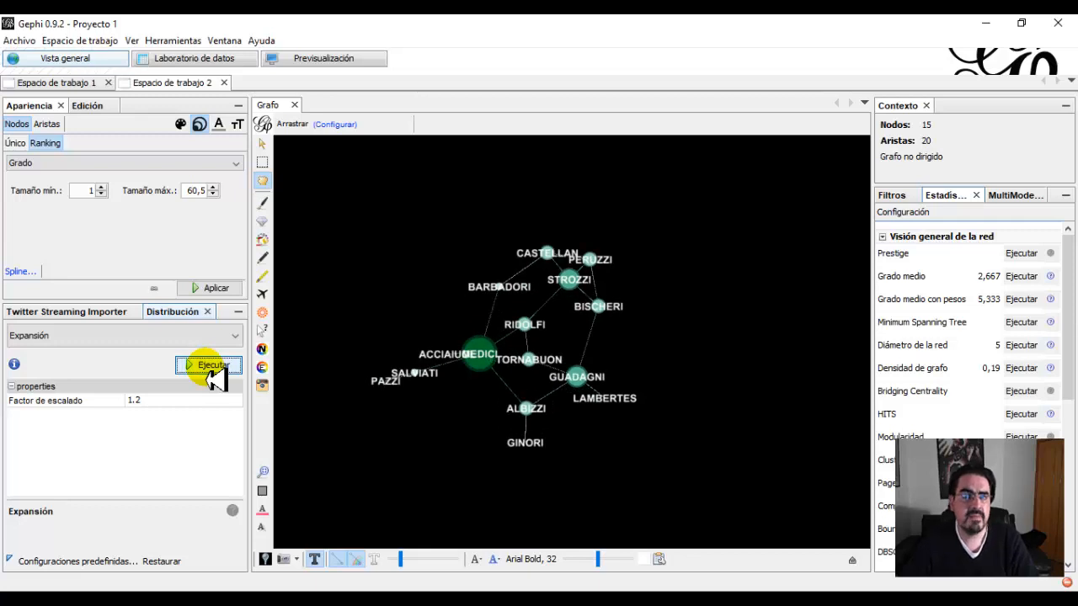
left_click(211, 372)
left_click(210, 372)
left_click(210, 367)
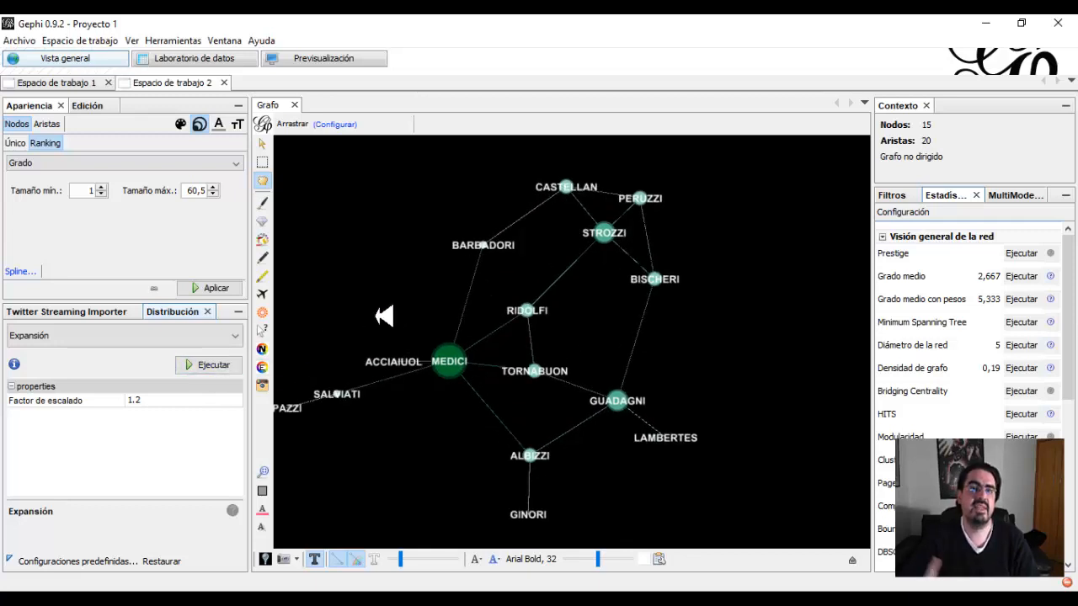
left_click_drag(384, 315, 404, 315)
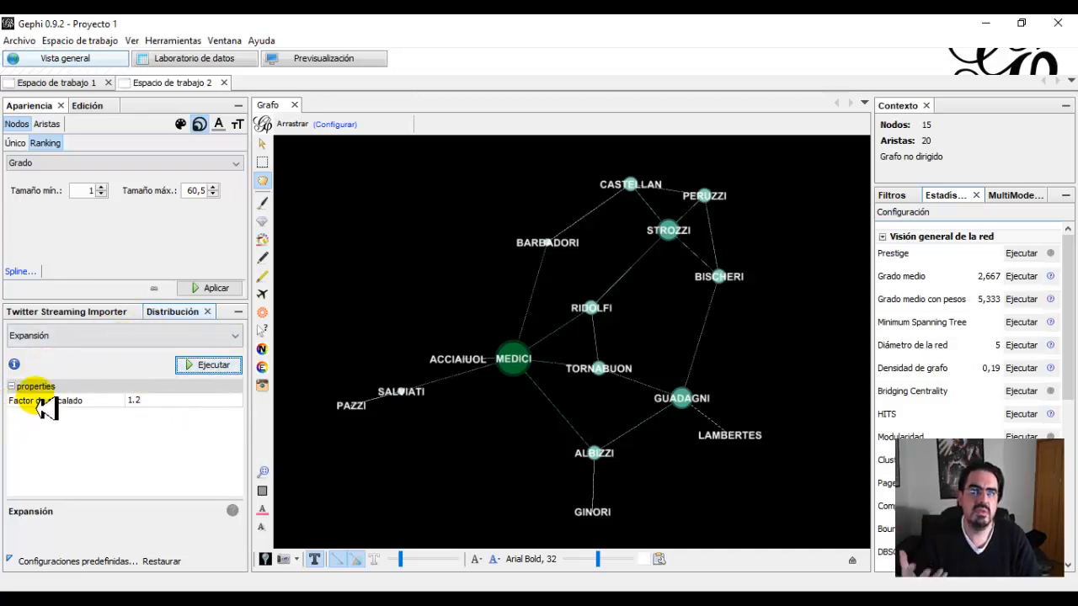
Compare the business network in Espacio de trabajo 1 with the marriage network in Espacio de trabajo 2.
left_click(235, 335)
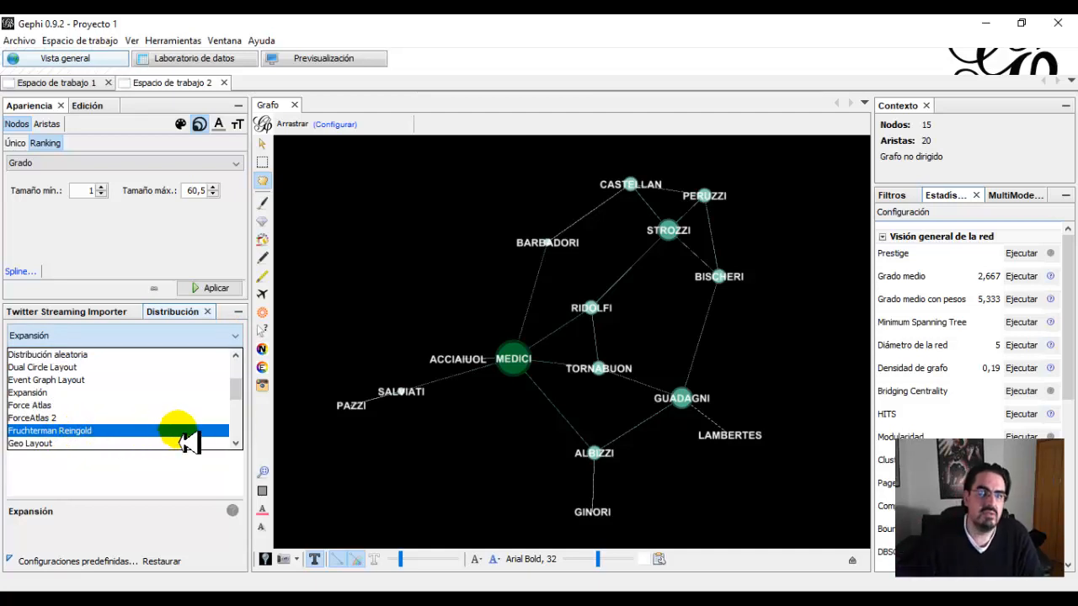
left_click(239, 341)
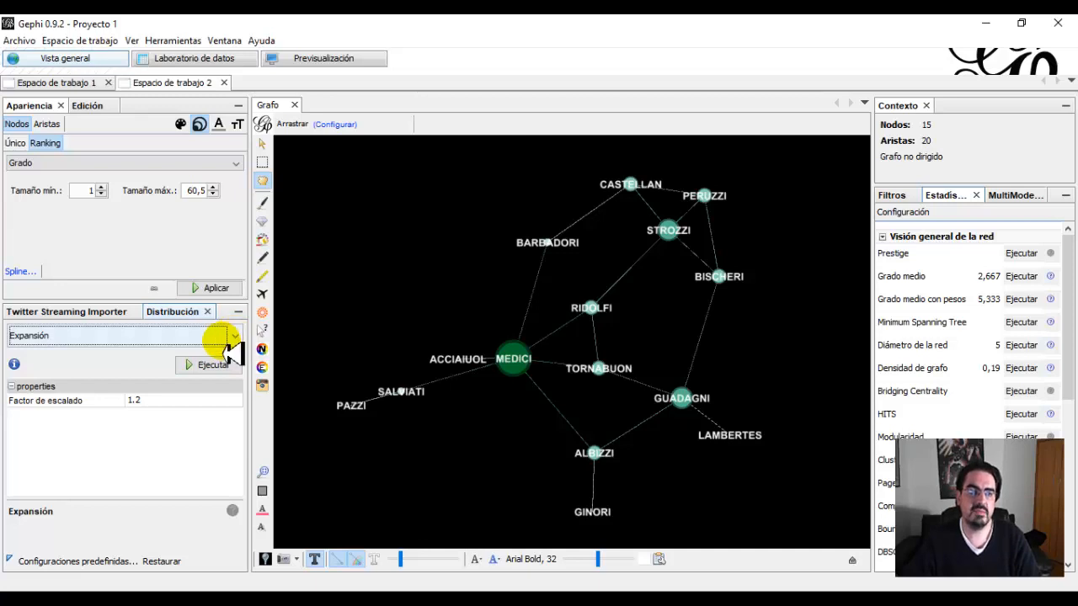
left_click(73, 85)
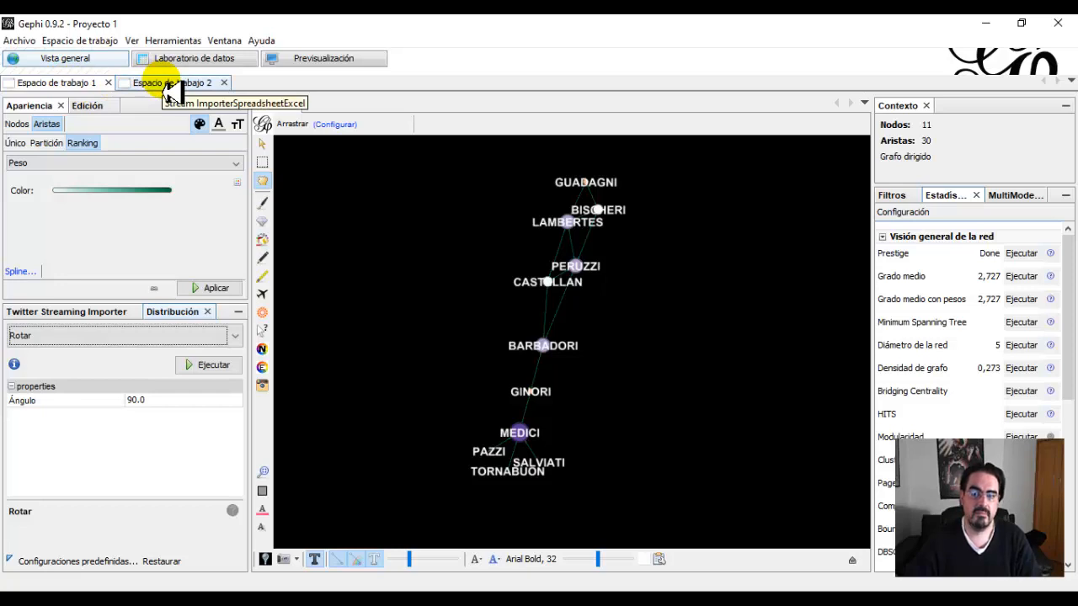
left_click(173, 84)
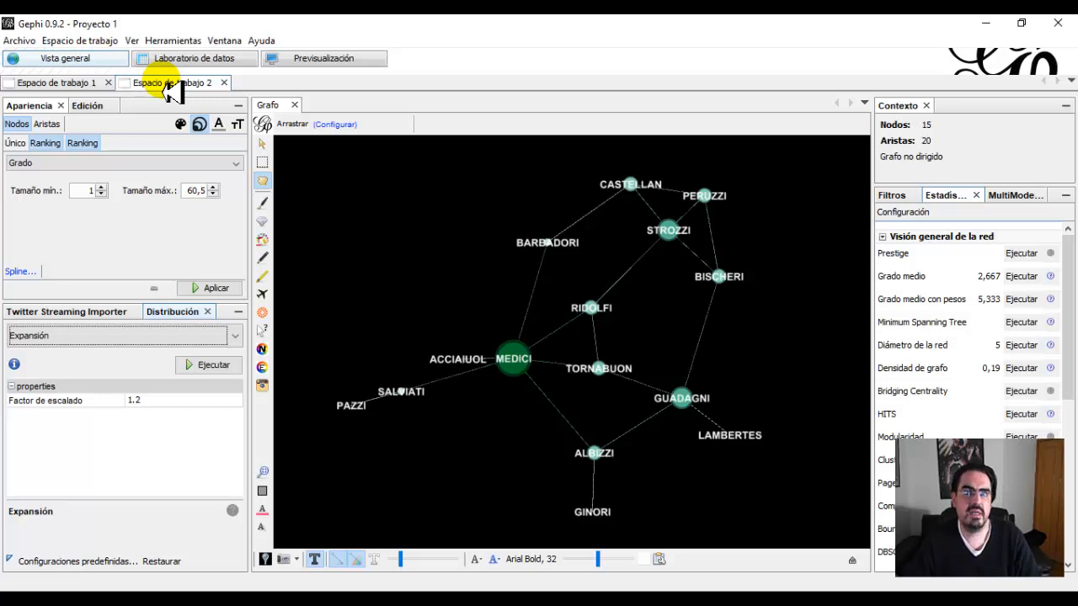
left_click(67, 85)
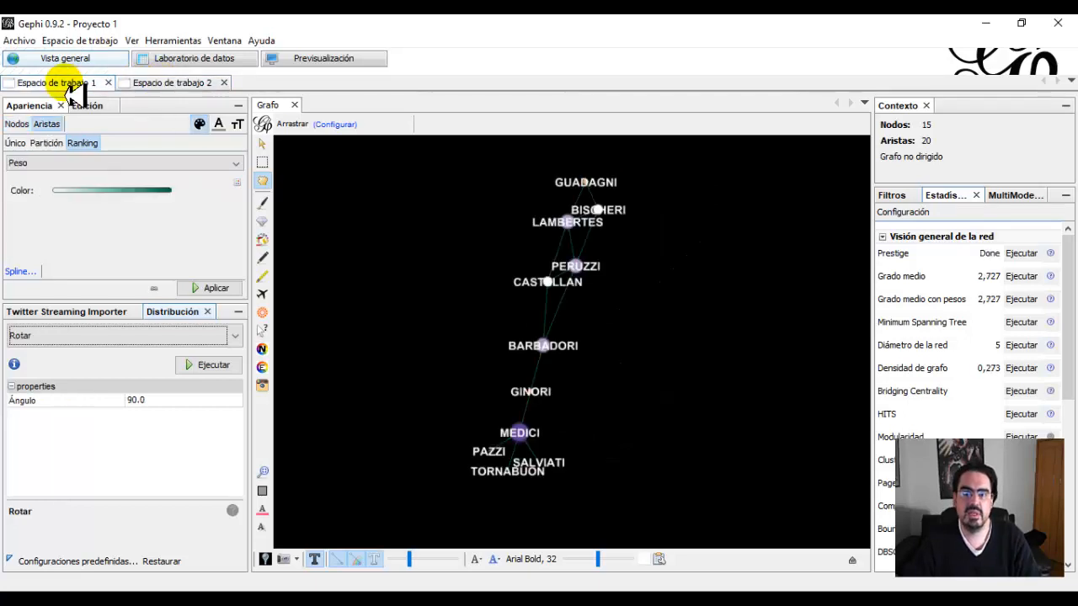
left_click(173, 84)
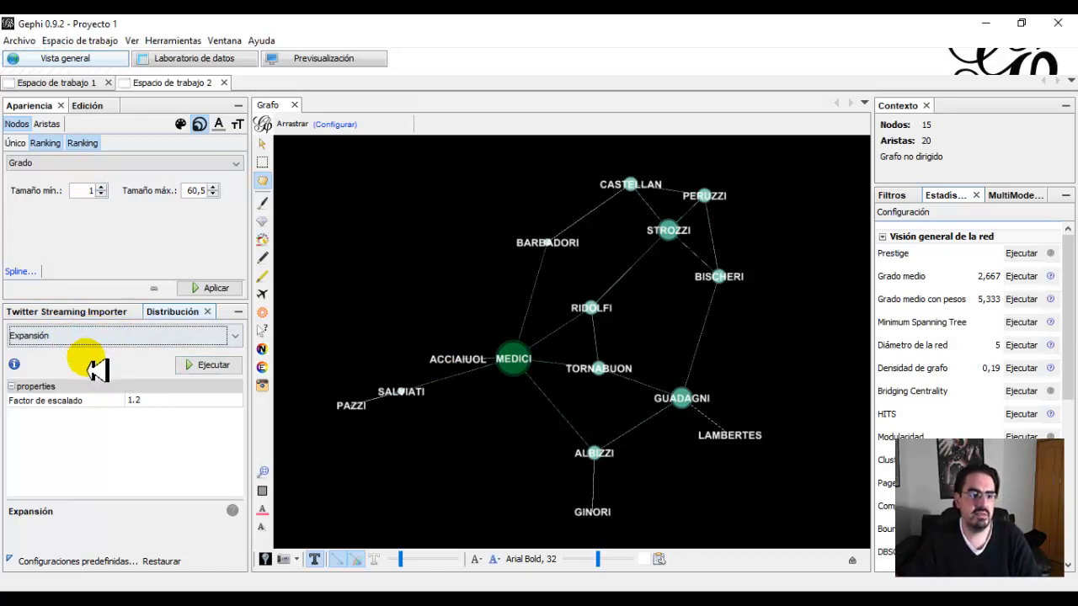
Size the marriage network's nodes by a ranking on Eccentricity, with sizes from 1 to 60,5.
left_click(237, 165)
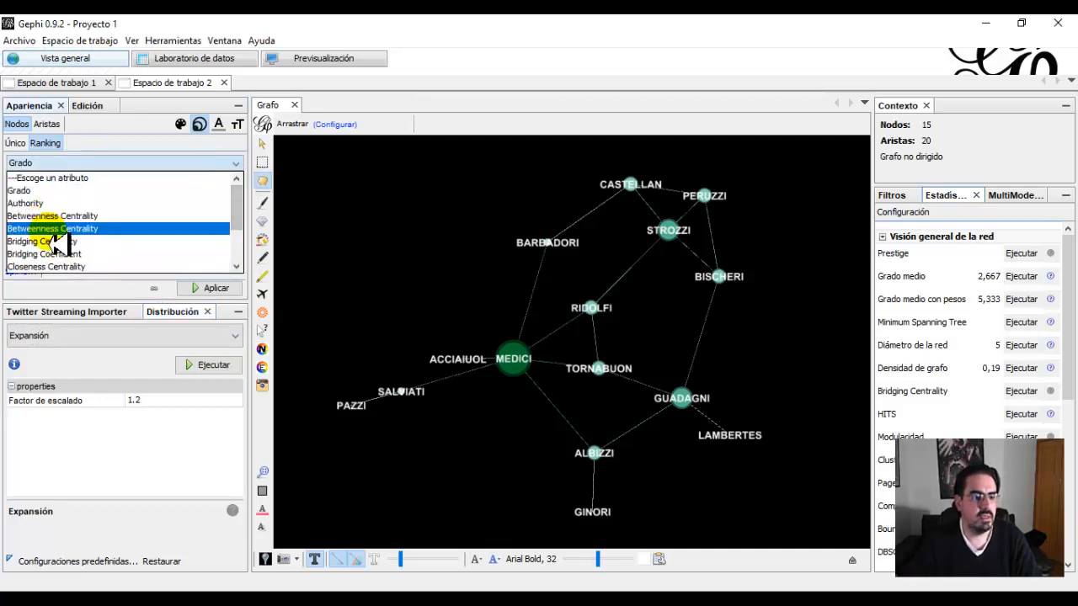
scroll(121, 236, "down", 2)
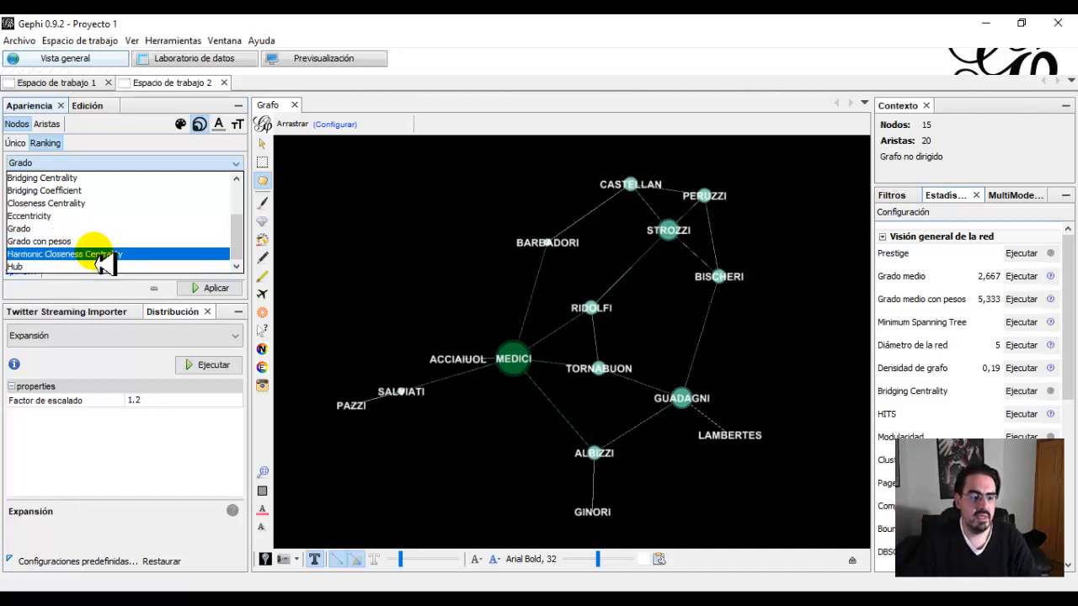
left_click(69, 216)
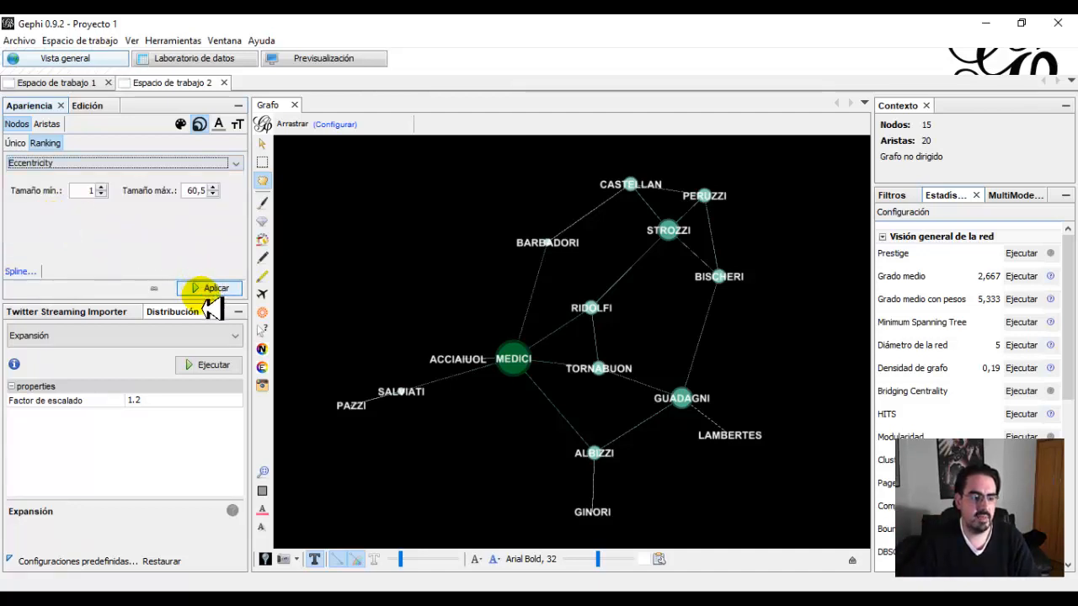
left_click(194, 289)
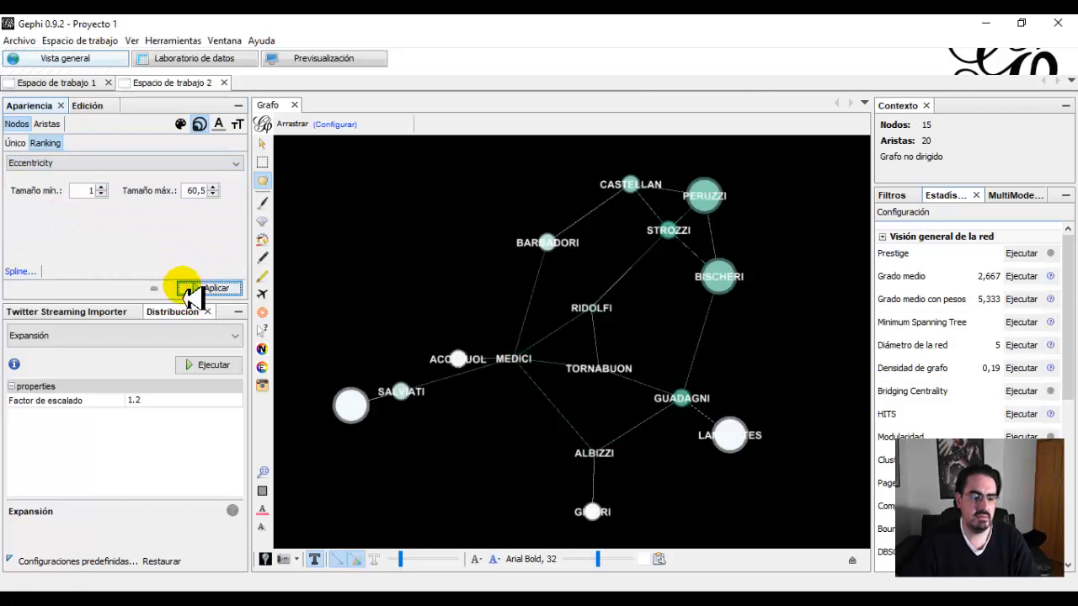
left_click(549, 559)
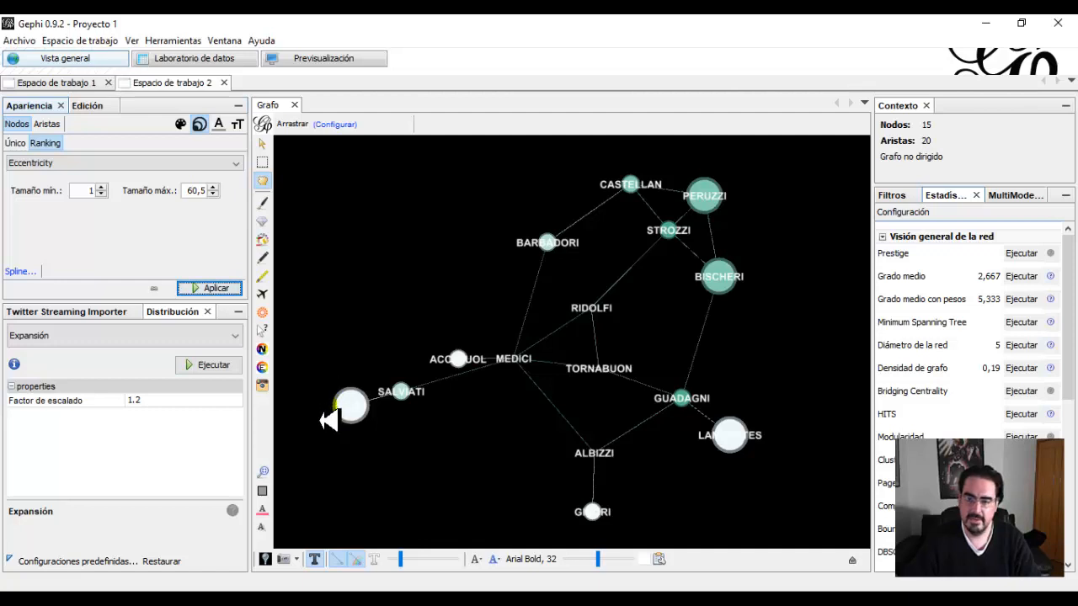
Rearrange the marriage network with the Force Atlas layout at a repulsion strength of 20000.0, then stop it.
left_click(179, 337)
left_click(95, 406)
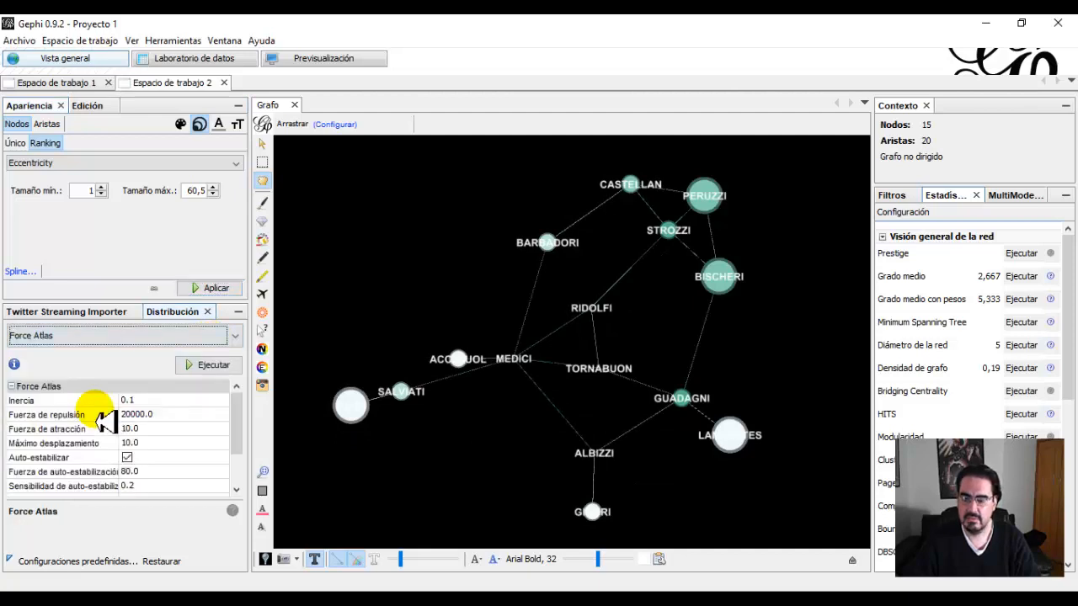
left_click(203, 366)
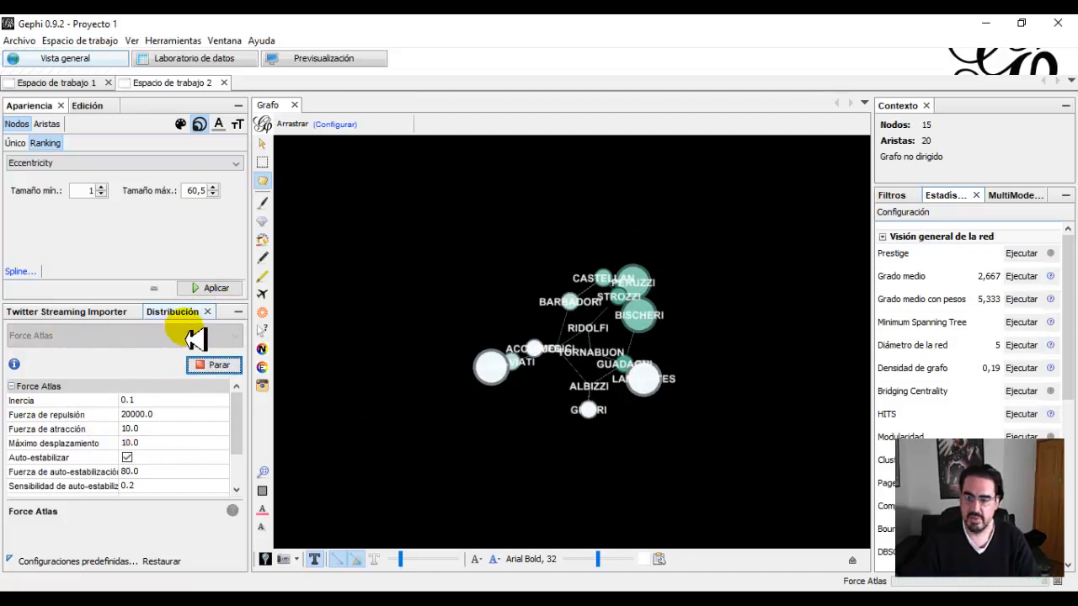
left_click(206, 364)
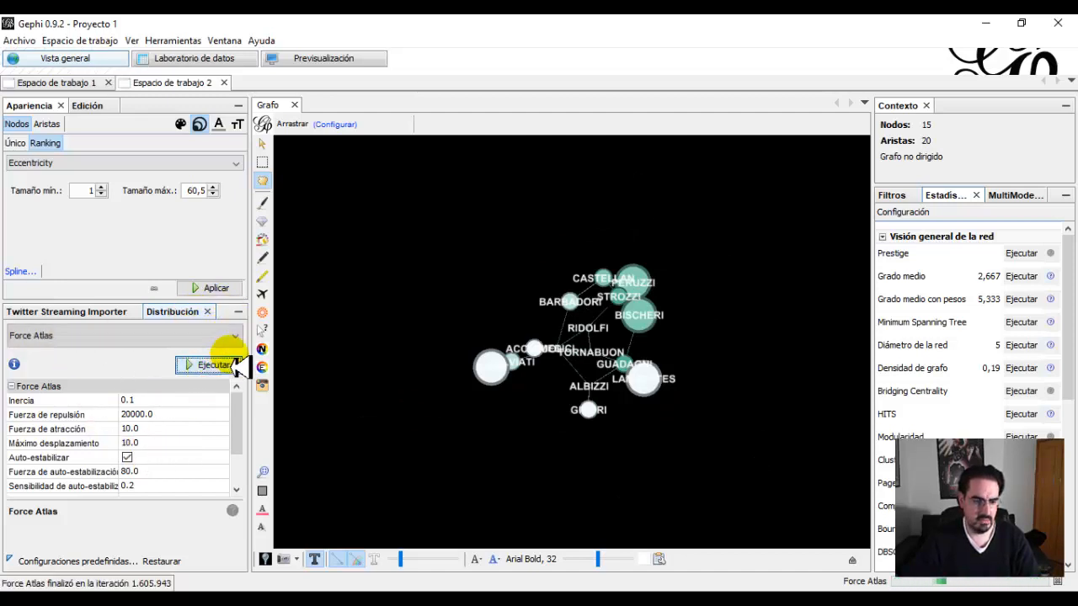
Spread the marriage network's nodes apart by running the Expansión layout five times with a scale factor of 1.2.
left_click(235, 335)
left_click(110, 394)
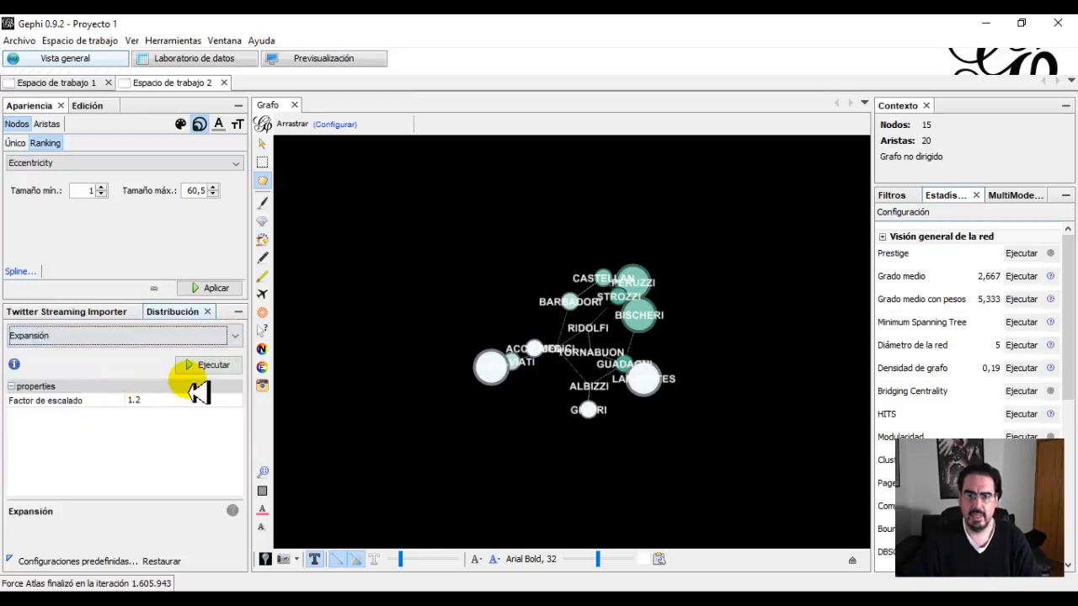
left_click(204, 369)
left_click(205, 369)
left_click(204, 369)
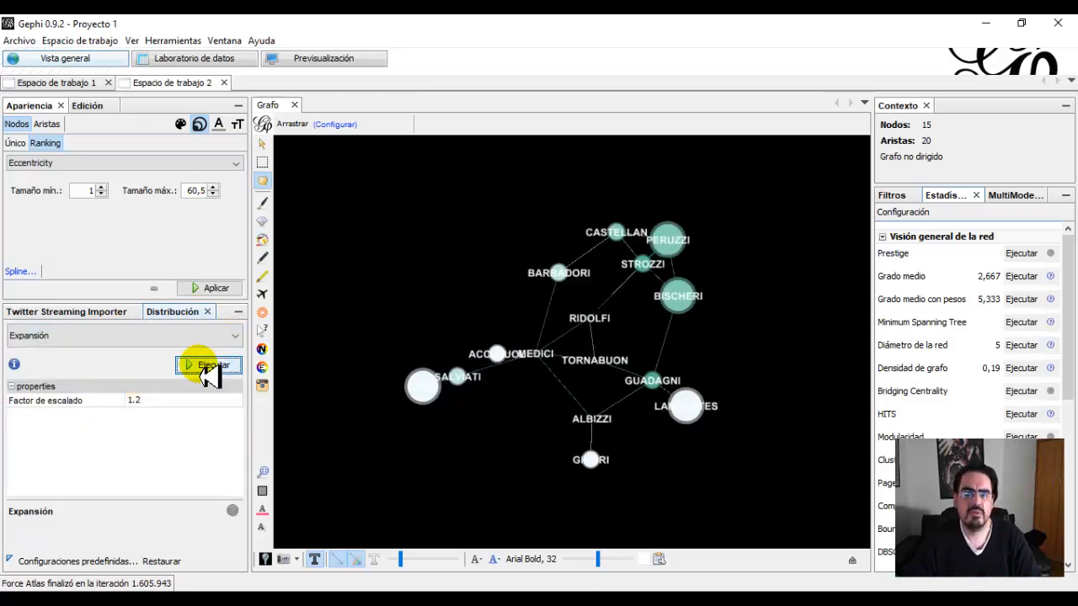
left_click(204, 369)
left_click(206, 369)
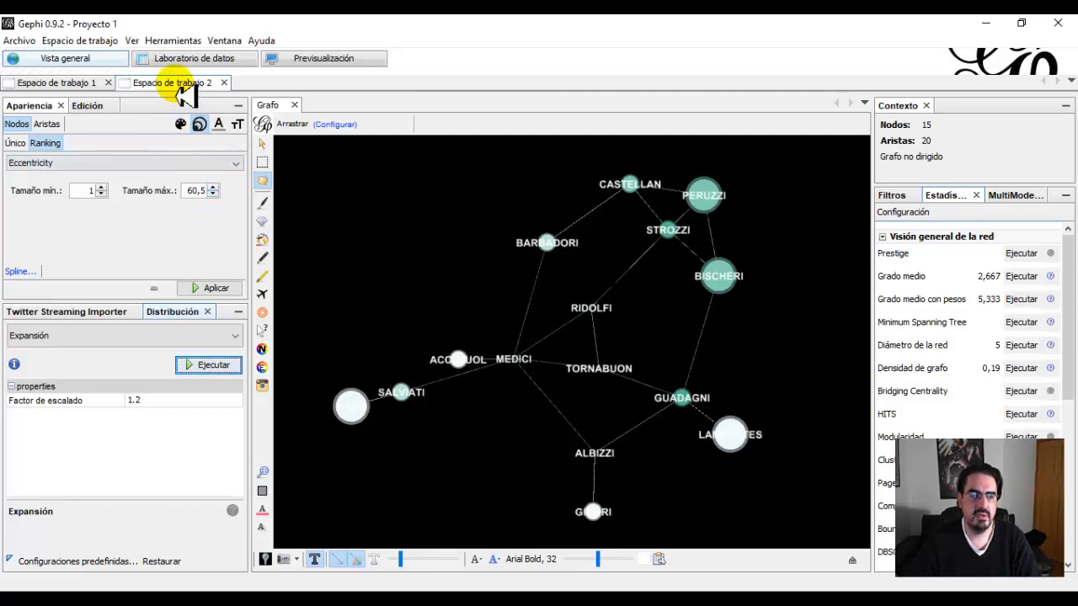
In Espacio de trabajo 1, size the business network's nodes by a ranking on Grado, with sizes from 1 to 67.
left_click(59, 82)
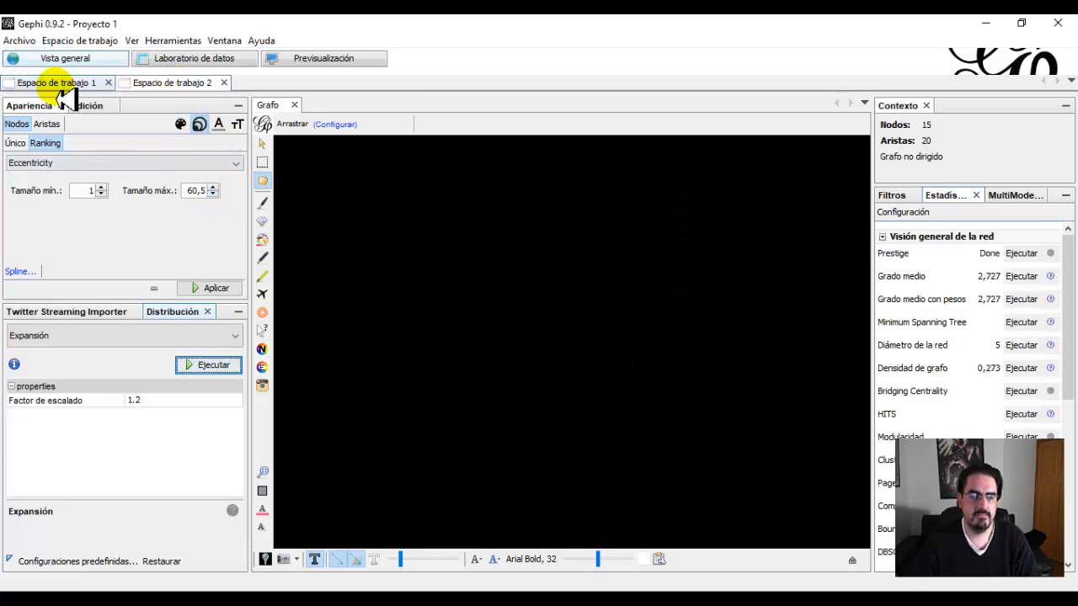
left_click(162, 84)
left_click(64, 84)
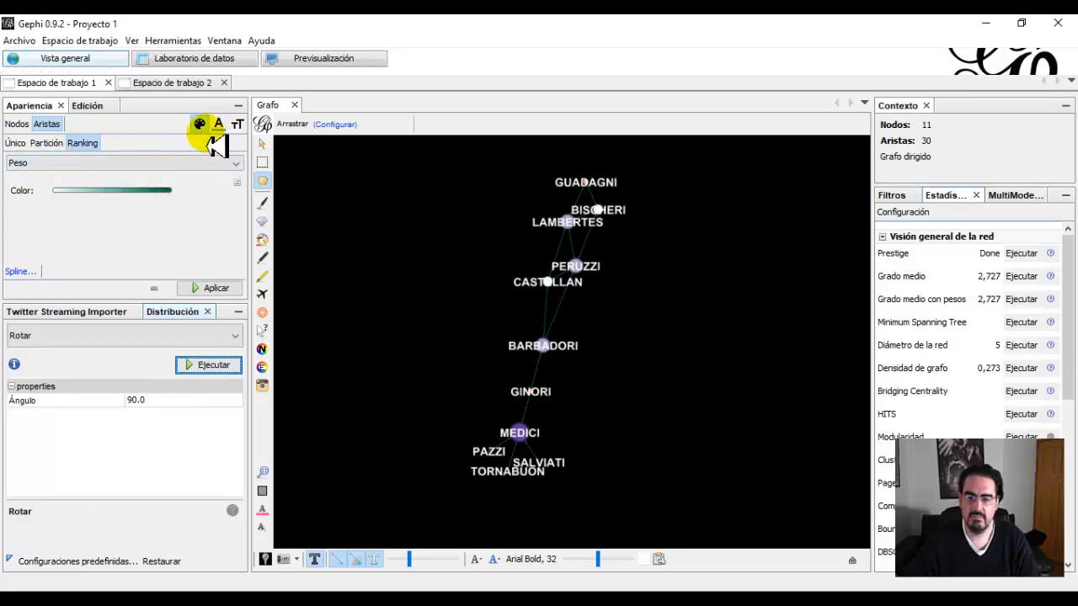
left_click(17, 124)
left_click(201, 125)
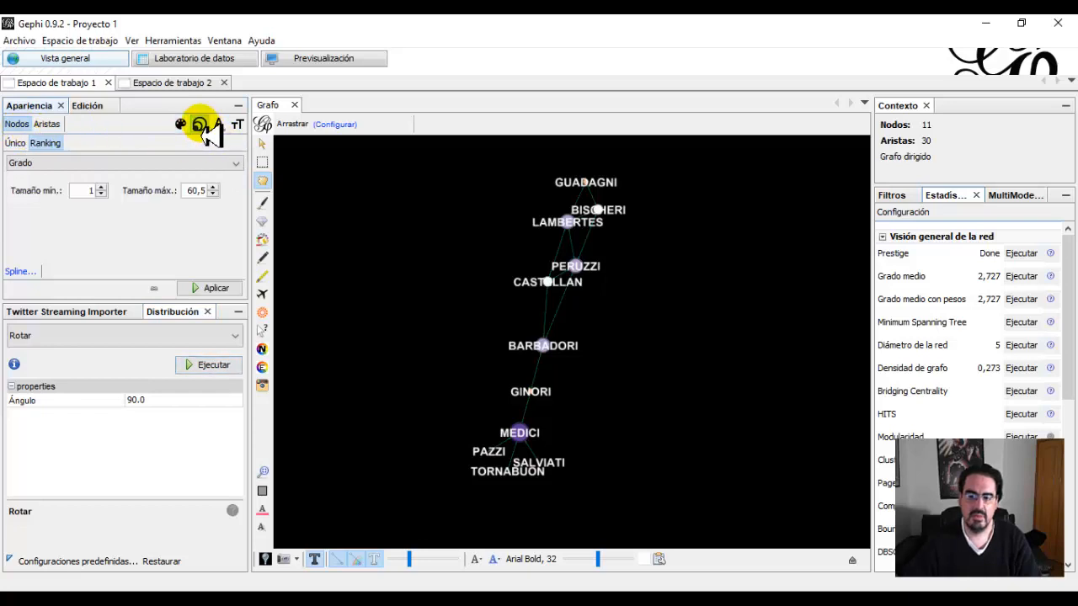
left_click(213, 187)
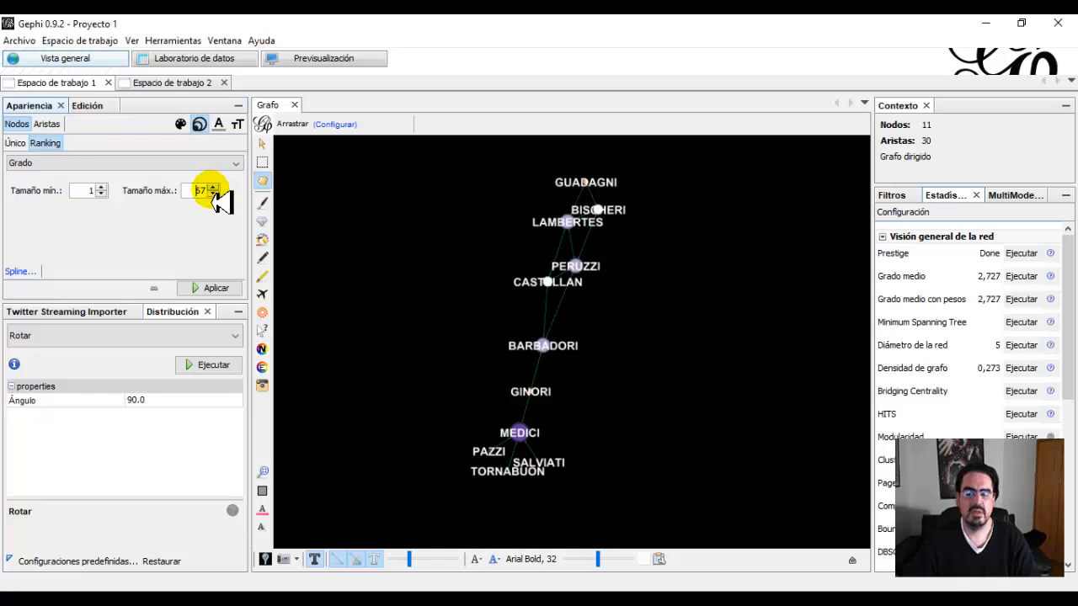
left_click(212, 288)
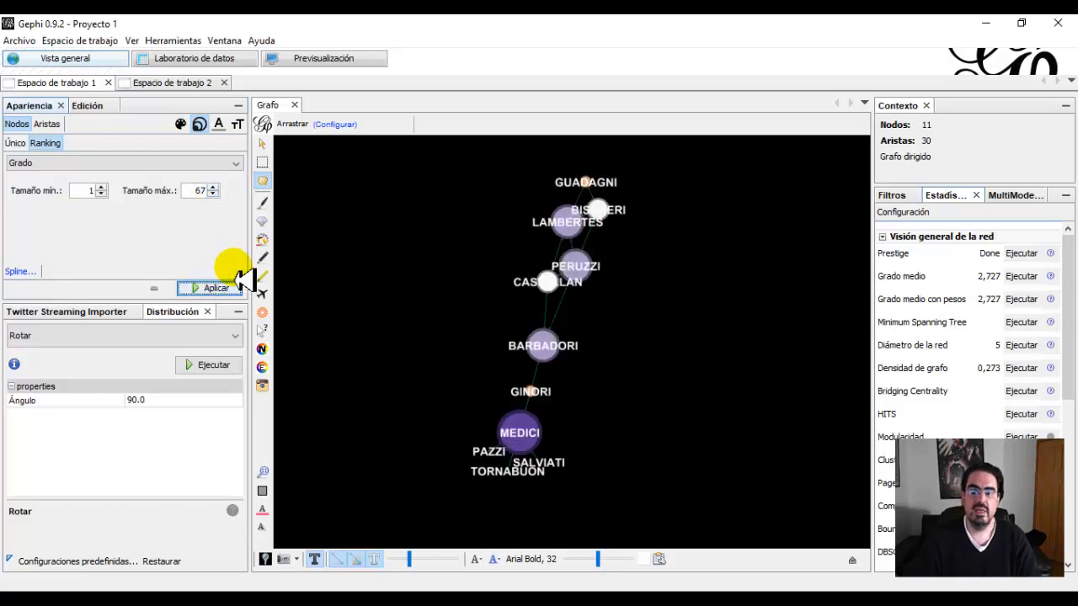
Spread the business network's nodes apart by running the Expansión layout twice with a scale factor of 1.2.
left_click(202, 335)
scroll(135, 381, "up", 7)
scroll(101, 410, "down", 2)
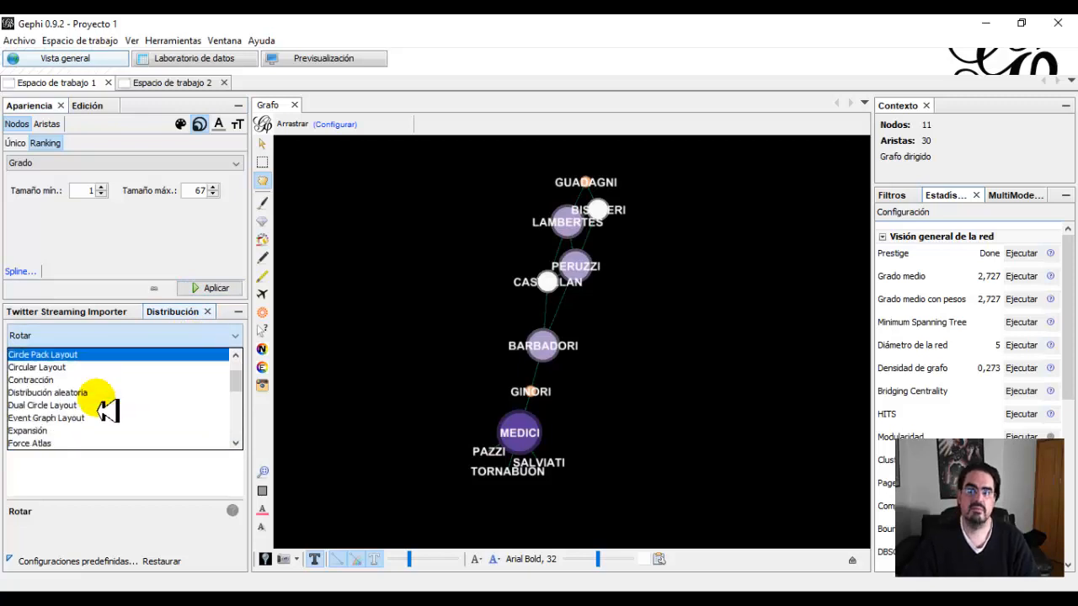
left_click(77, 392)
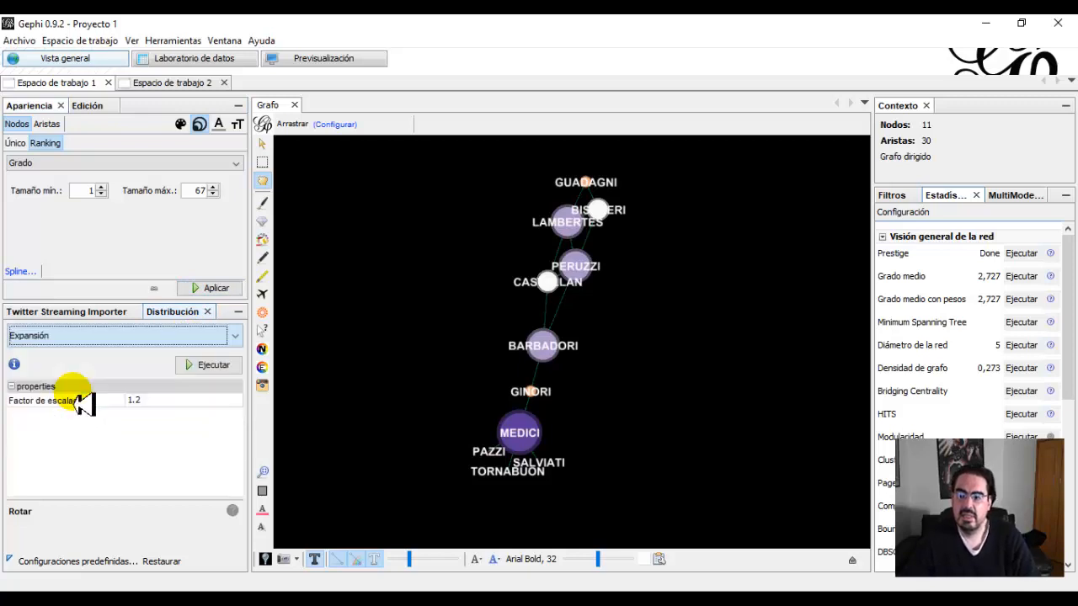
left_click(200, 376)
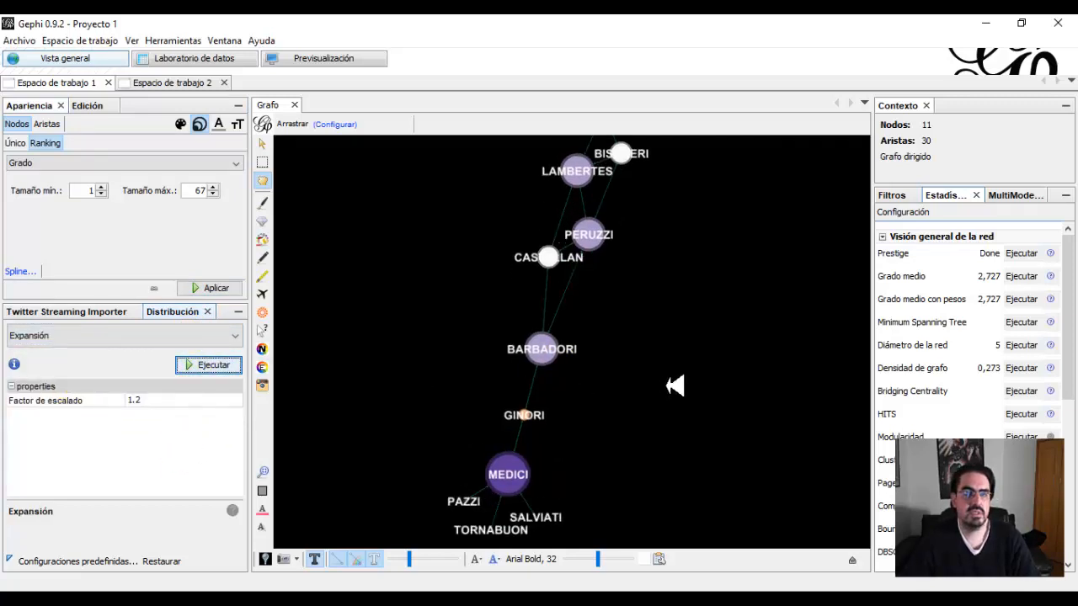
scroll(680, 368, "down", 2)
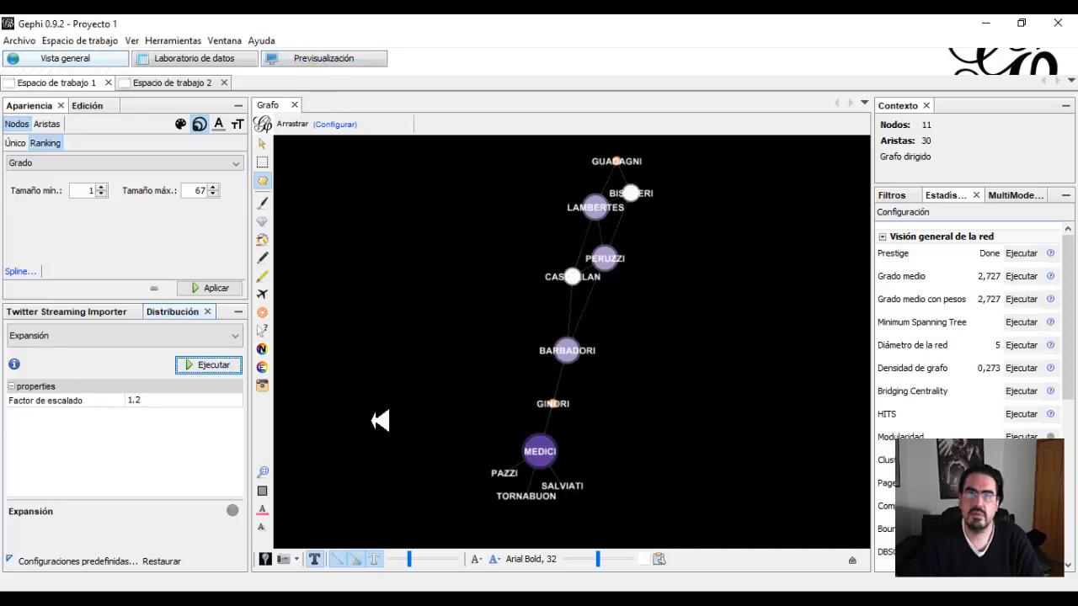
Open the graph preview for Espacio de trabajo 2 and review its predefined configurations and its node, edge, arrow and label parameters.
left_click(313, 65)
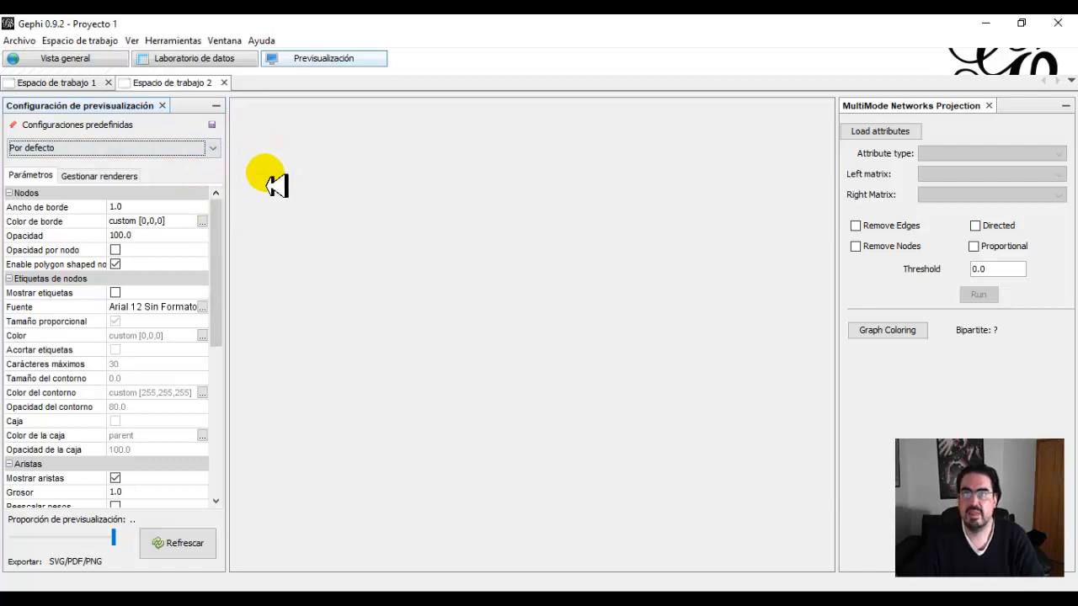
left_click(216, 153)
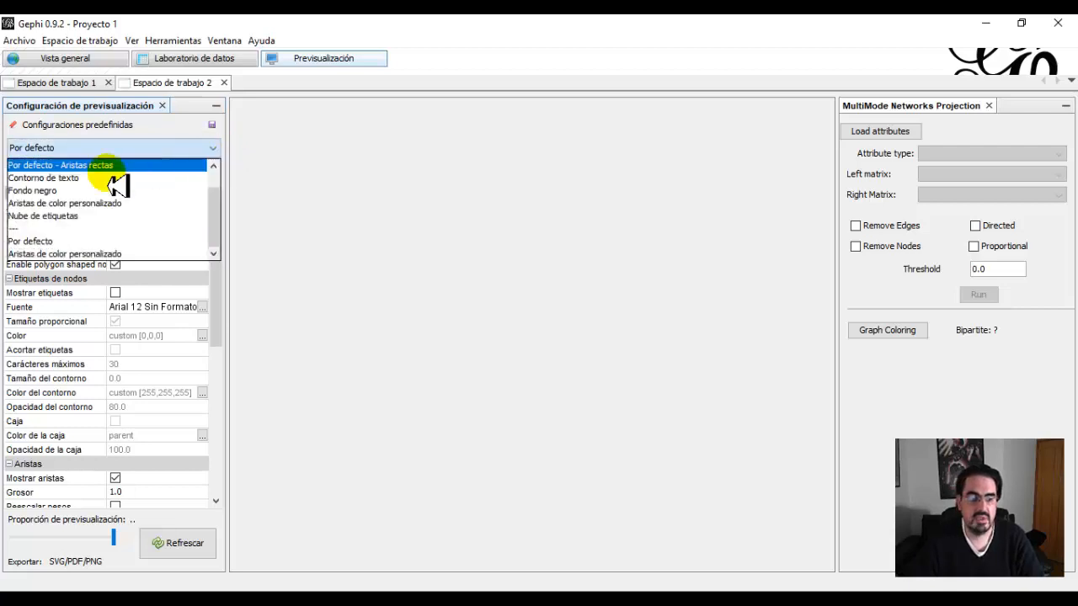
scroll(118, 185, "up", 1)
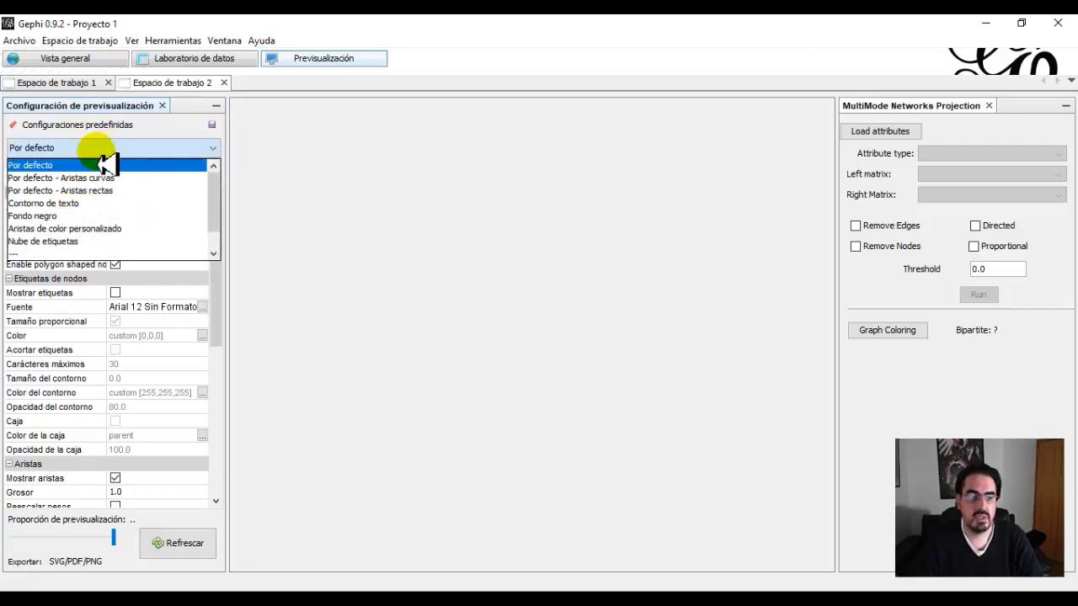
left_click(280, 226)
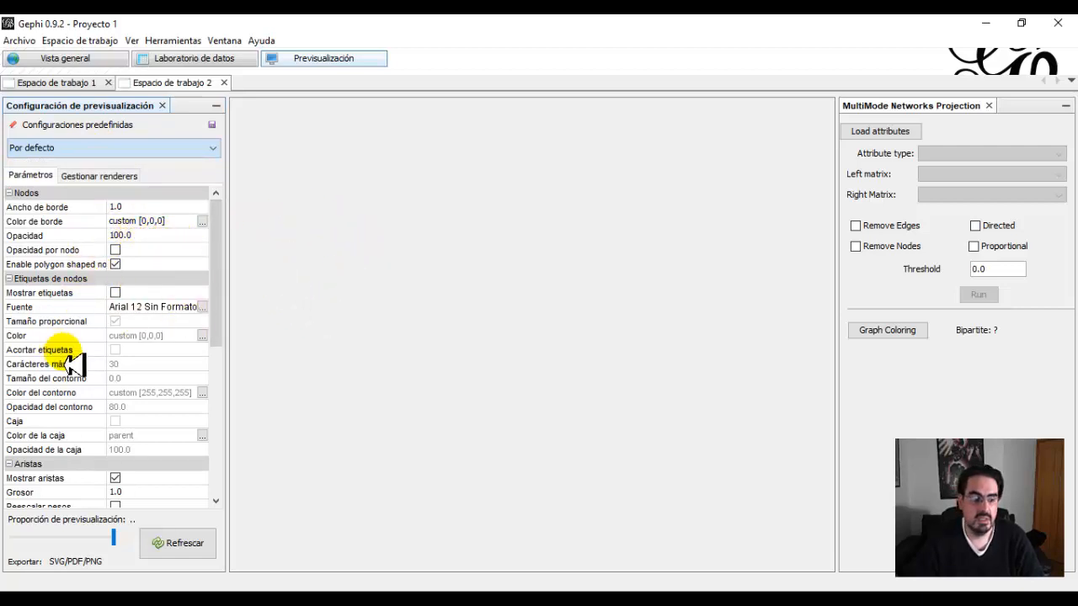
left_click_drag(217, 333, 222, 417)
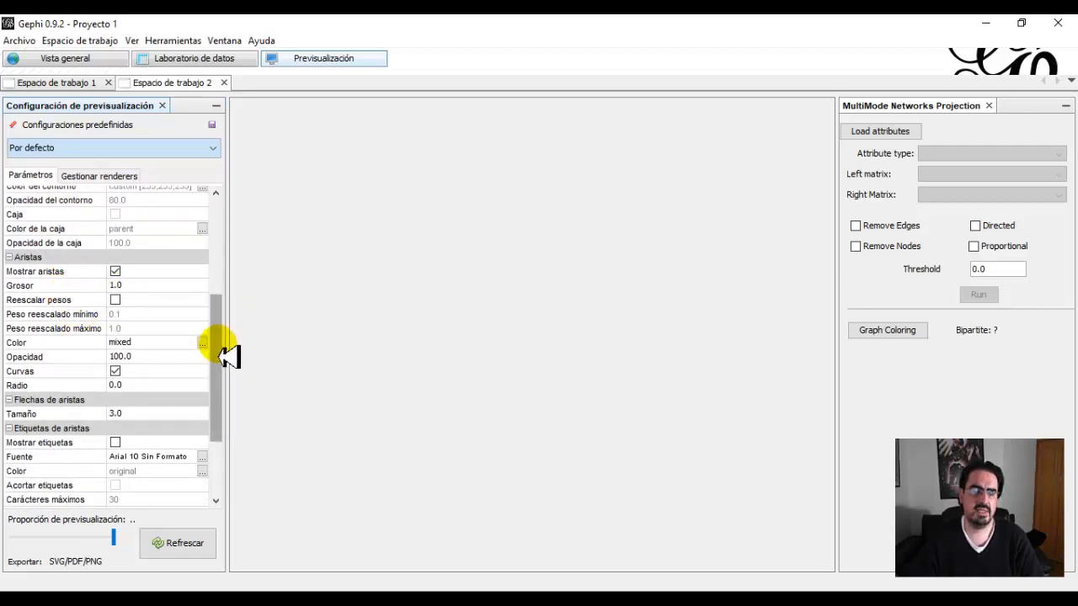
left_click_drag(214, 343, 216, 384)
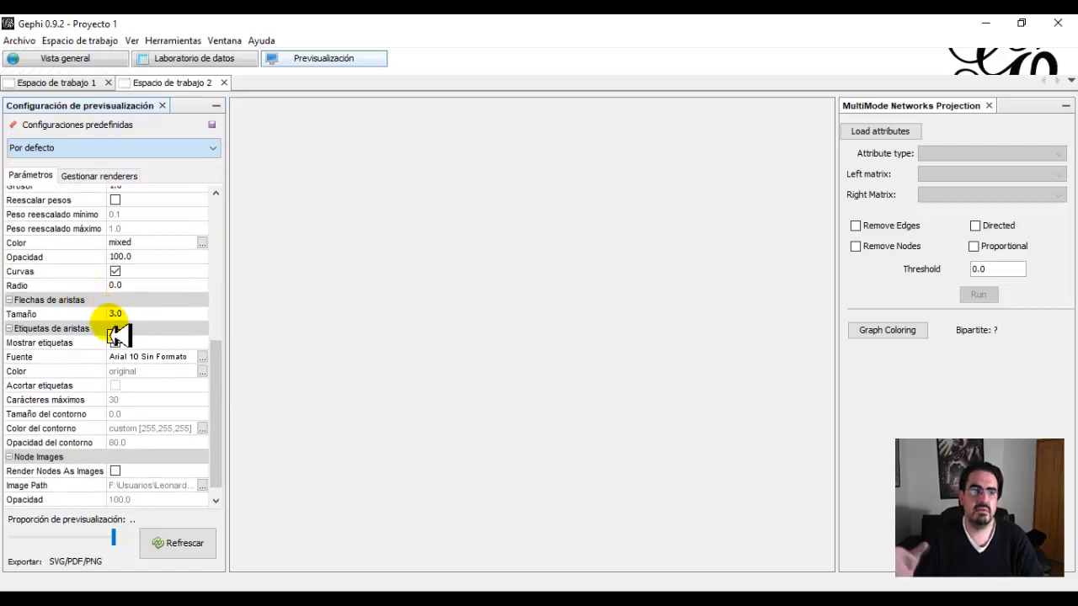
scroll(222, 365, "down", 1)
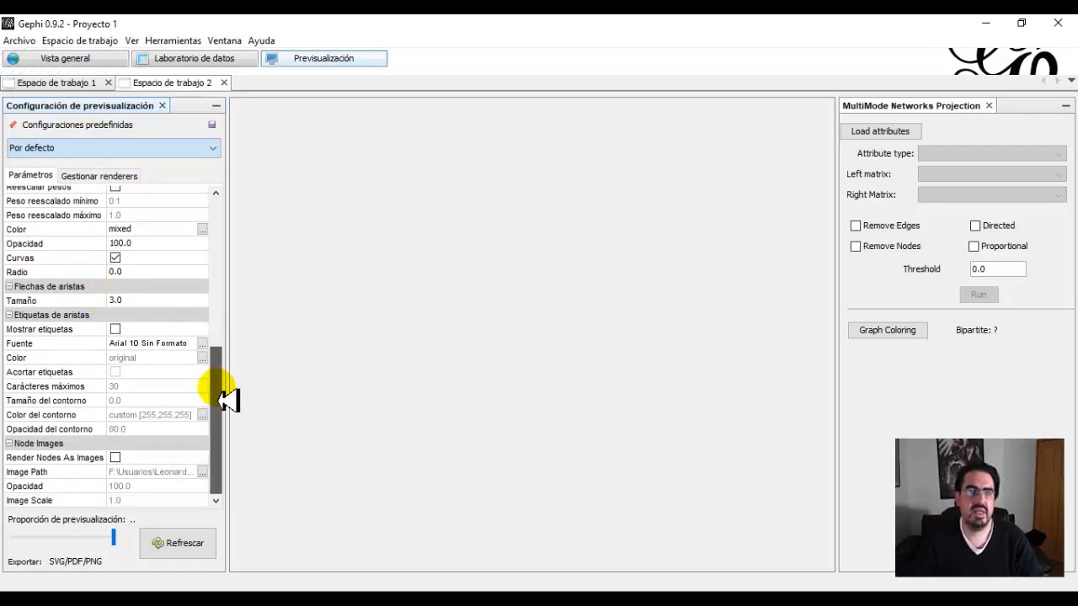